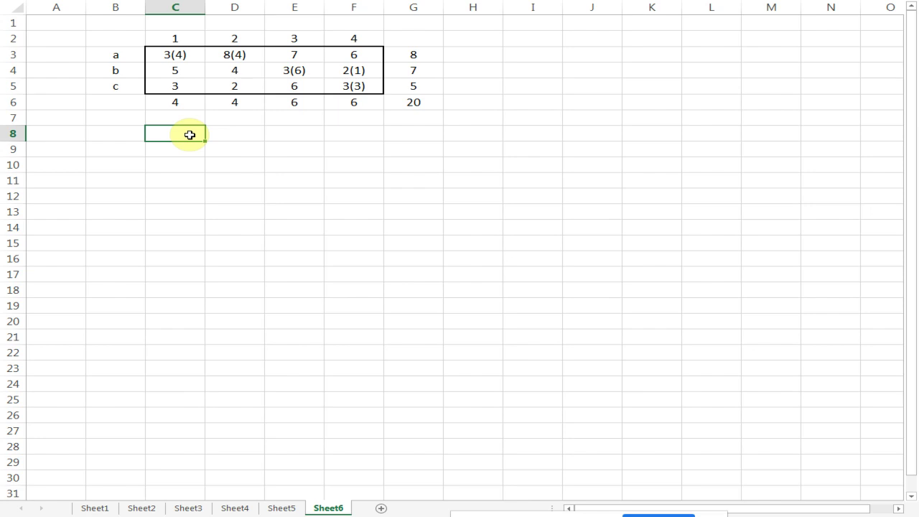
Write the condition n(x), =, m + n - 1 across cells C8, D8 and E8 below the transportation table.
type("n(x)")
key("Return")
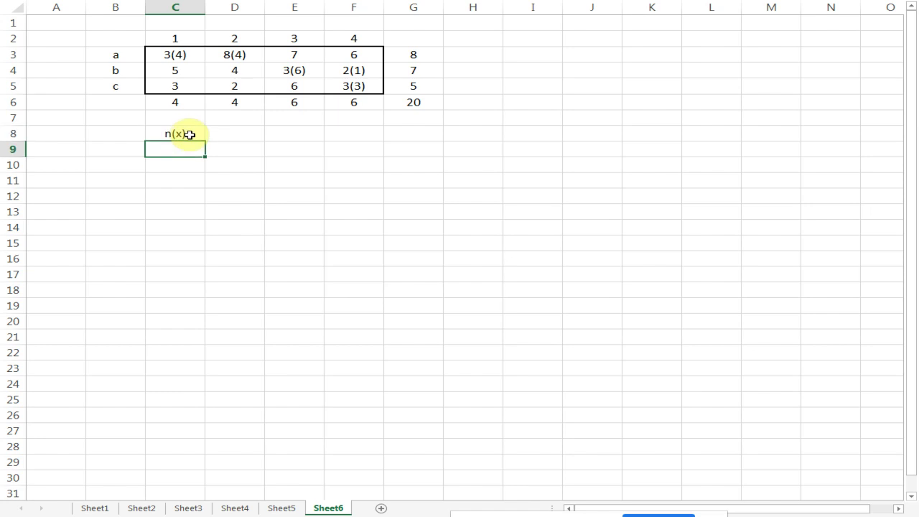
key("Up")
key("Right")
type("=")
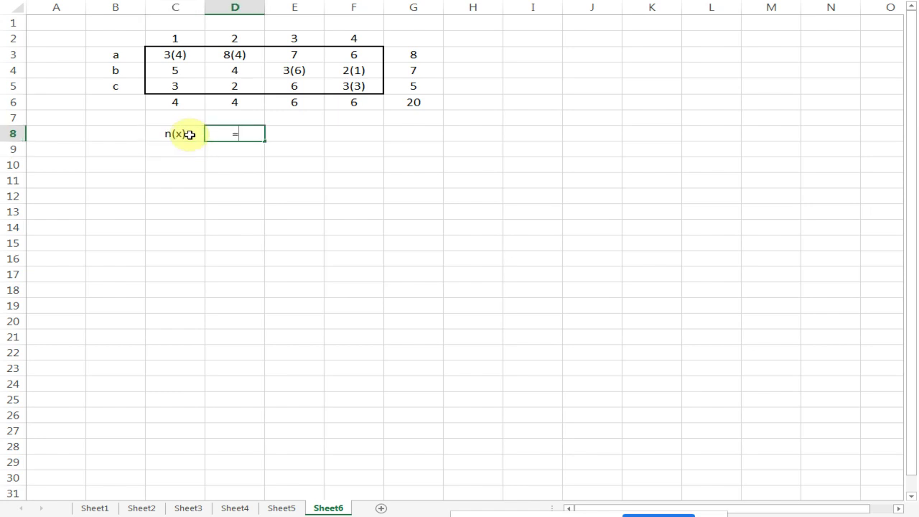
key("Right")
key("BackSpace")
key("BackSpace")
key("Tab")
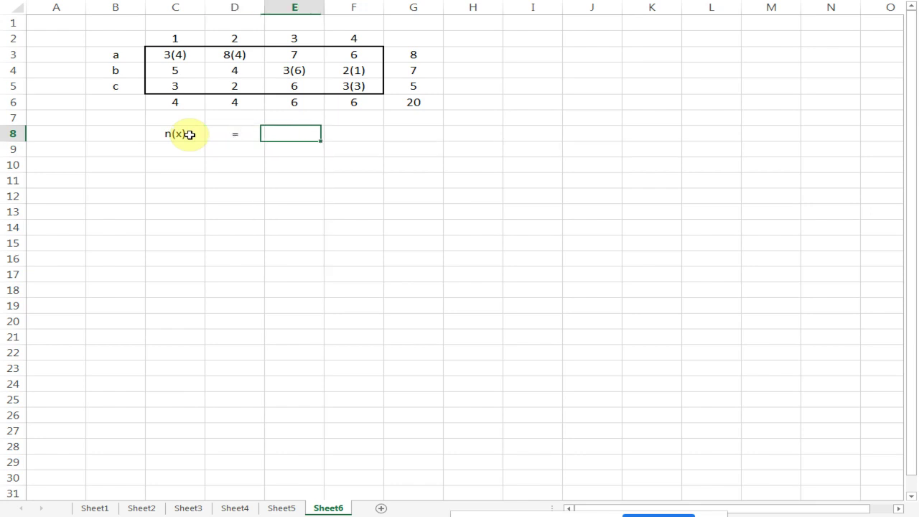
type("m + n - 1")
key("Return")
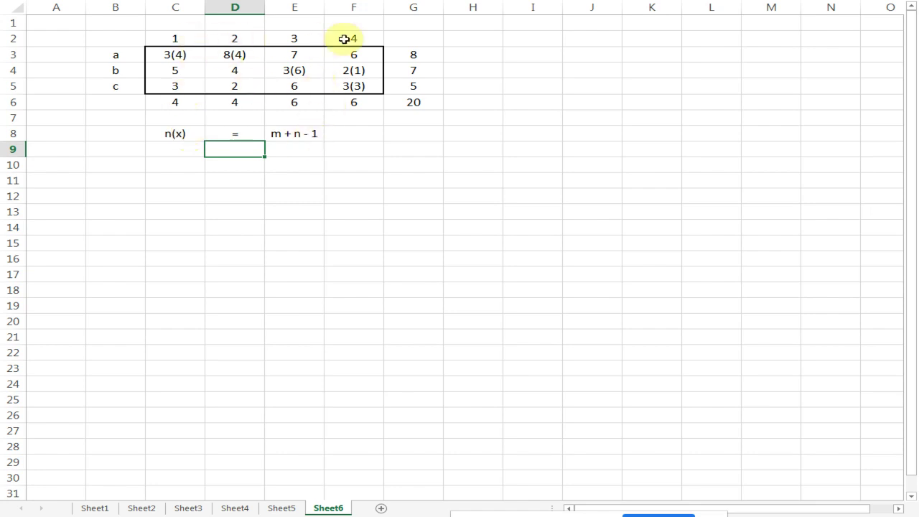
Enter 6 in cell E9 beneath the m + n - 1 expression.
left_click(299, 150)
type("6")
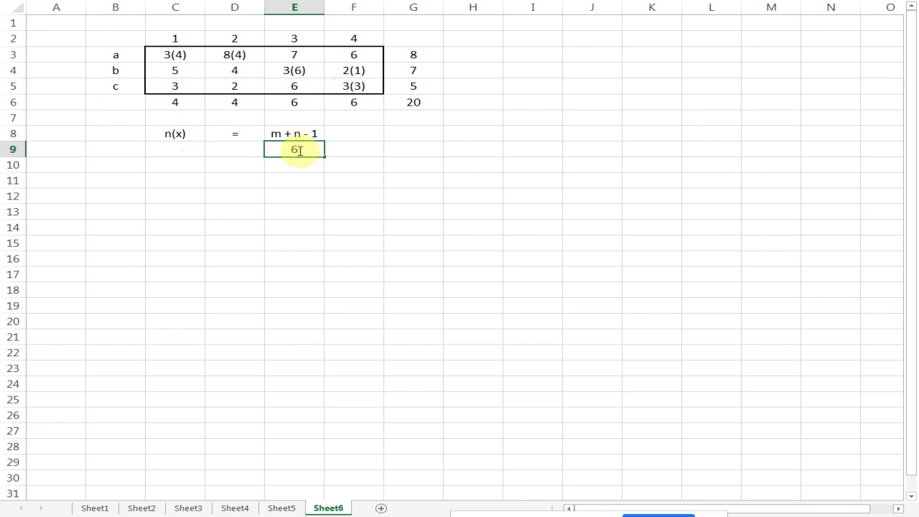
key("Return")
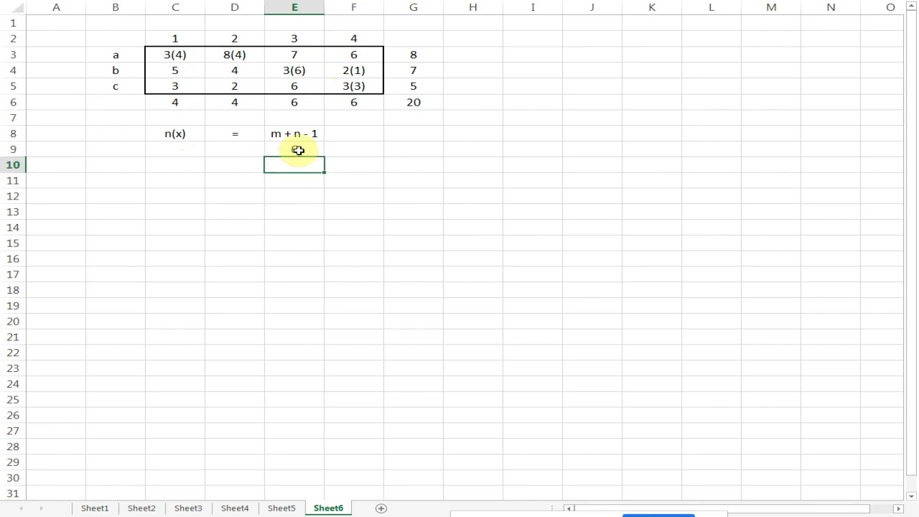
key("Left")
key("Left")
key("Up")
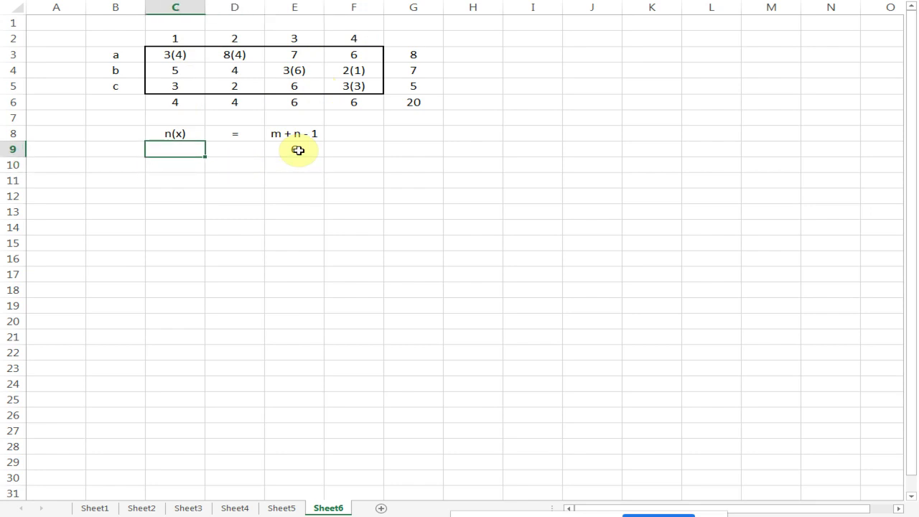
Examine the unallocated cells of the transportation table to find a suitable cell for an epsilon allocation.
left_click(299, 150)
left_click(177, 137)
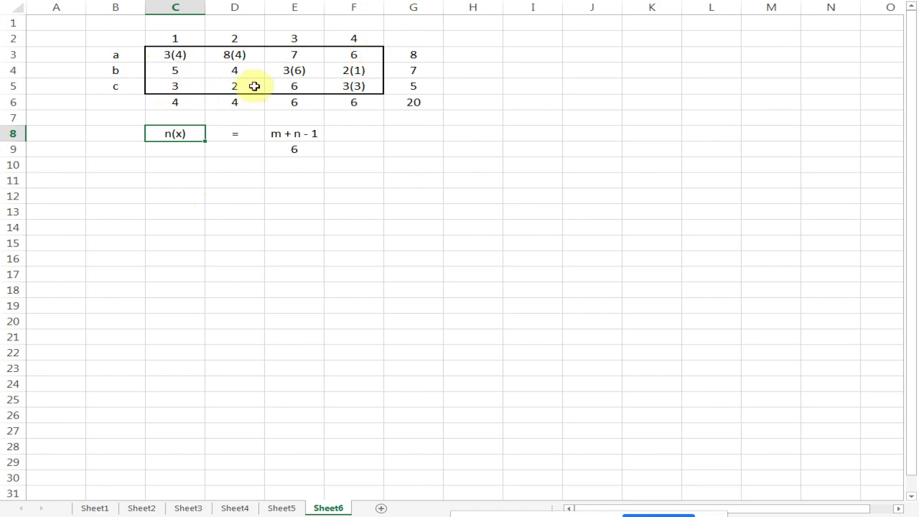
left_click(223, 86)
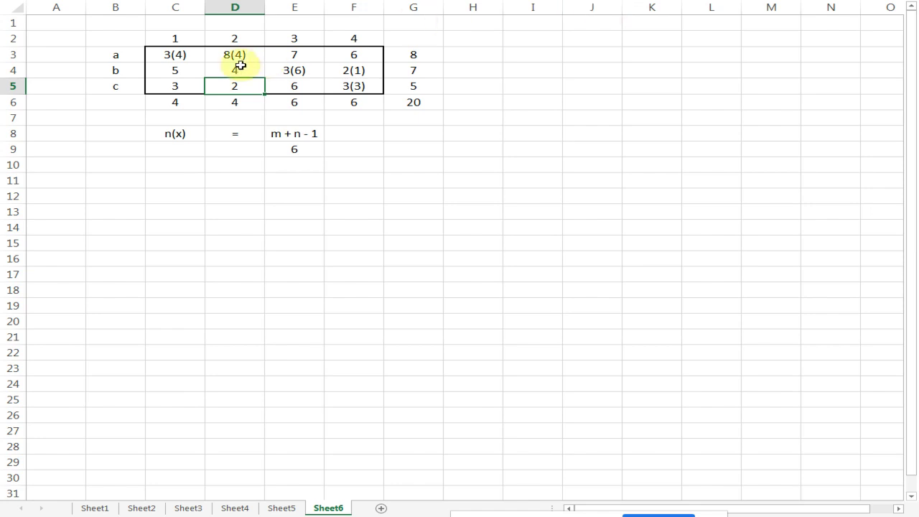
left_click_drag(257, 85, 347, 86)
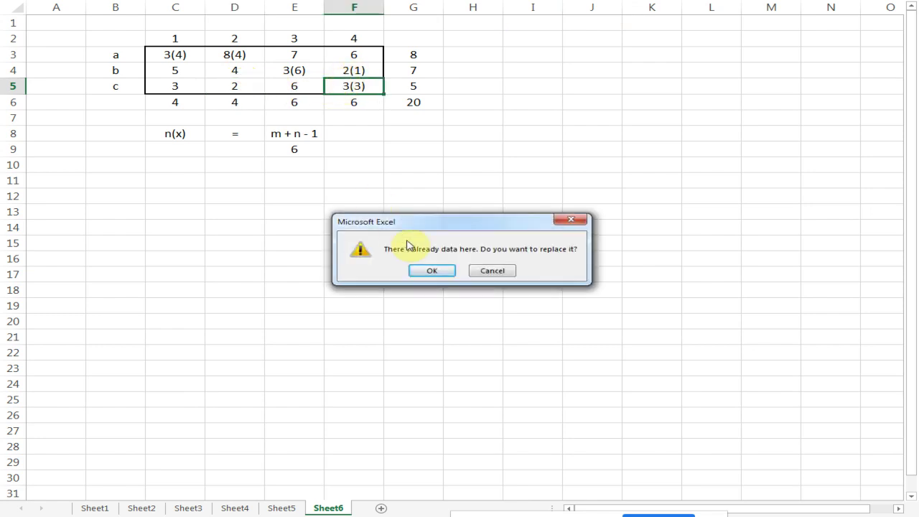
left_click(490, 272)
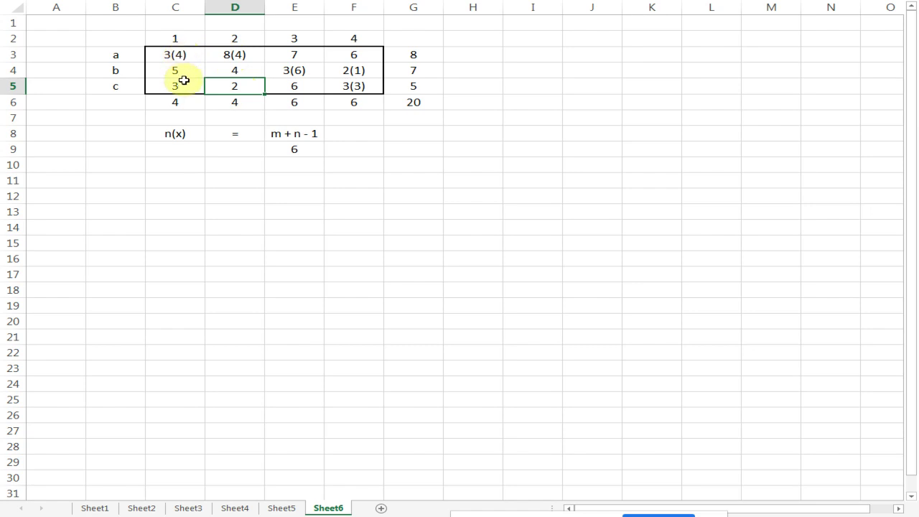
left_click(185, 88)
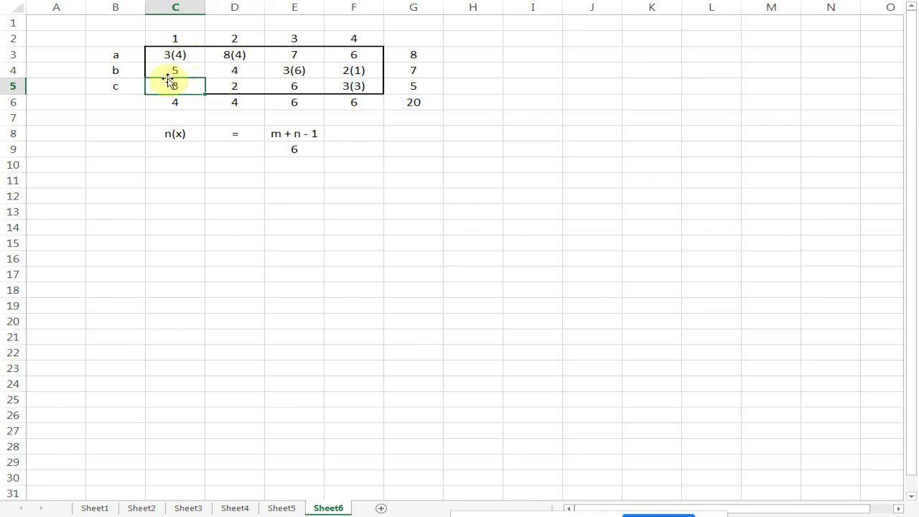
left_click(237, 87)
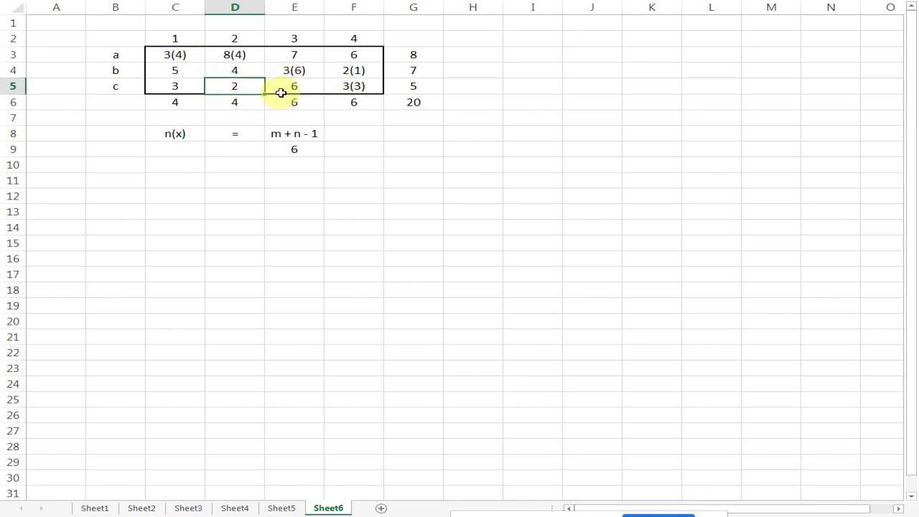
left_click(295, 58)
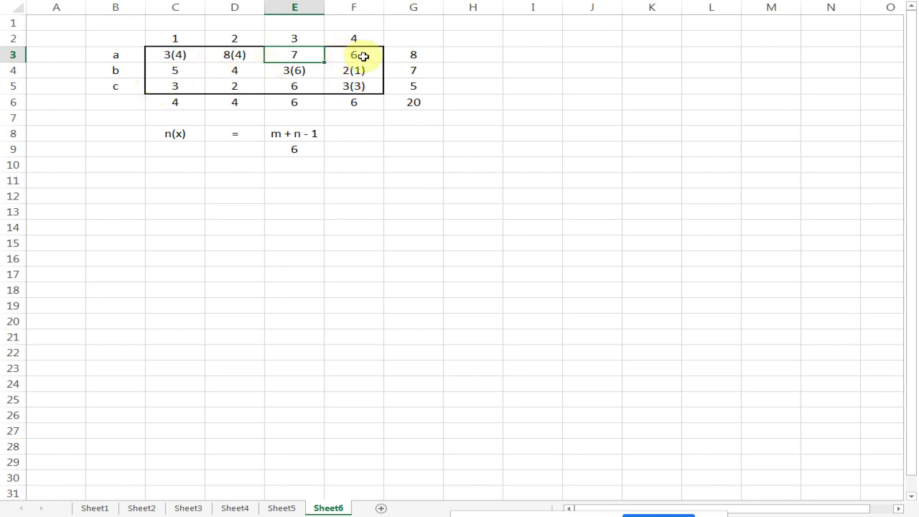
left_click(234, 81)
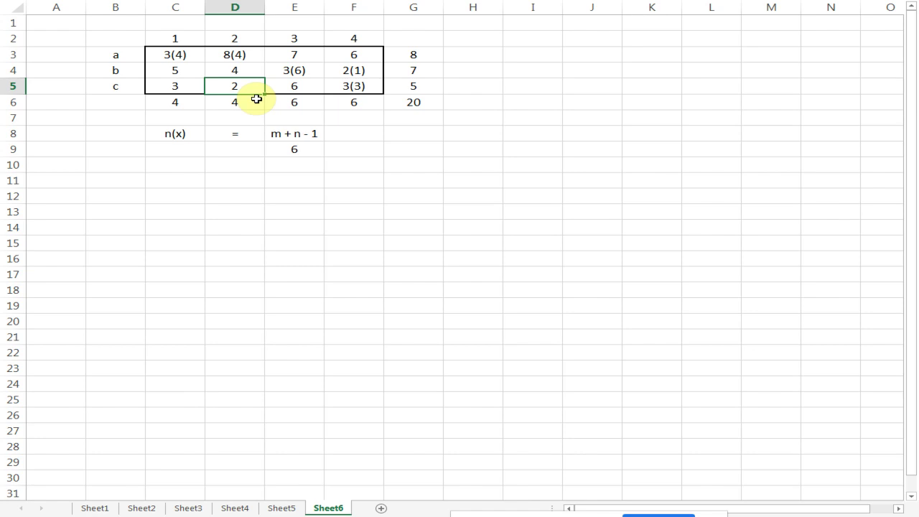
left_click(189, 84)
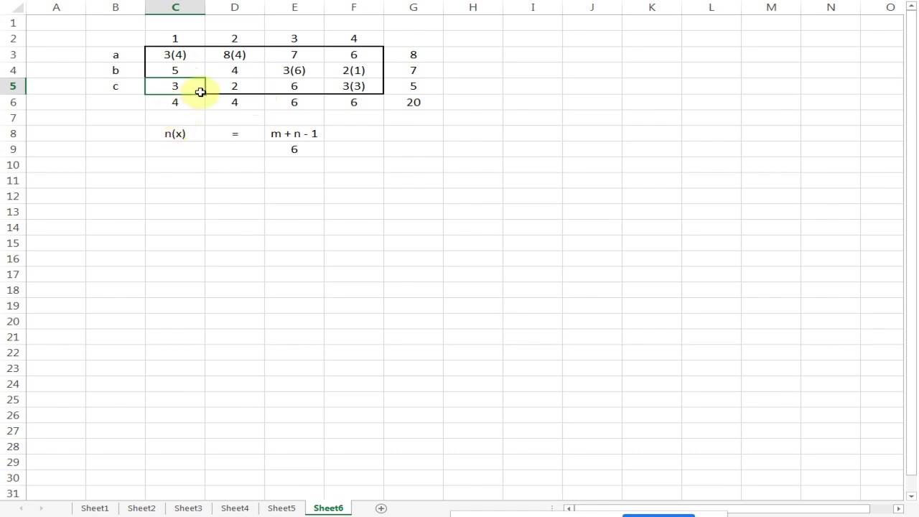
left_click(250, 72)
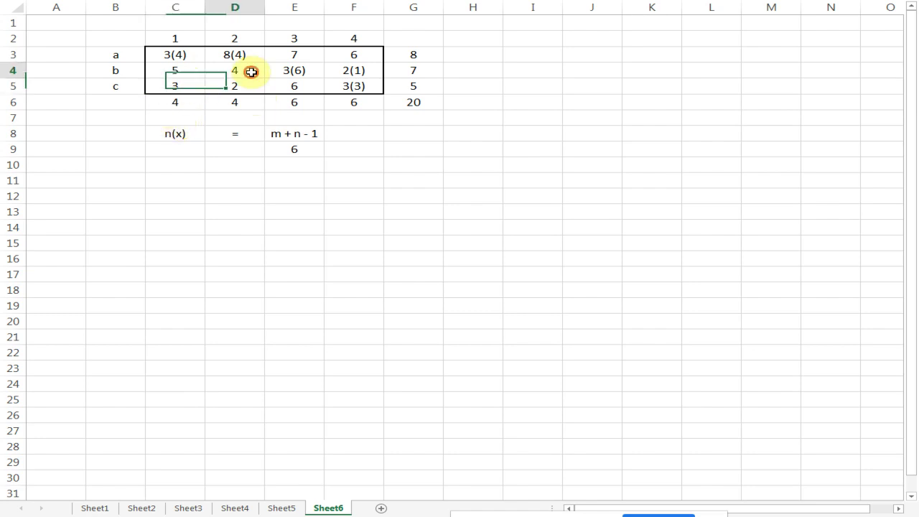
left_click(165, 74)
left_click(358, 54)
left_click(312, 56)
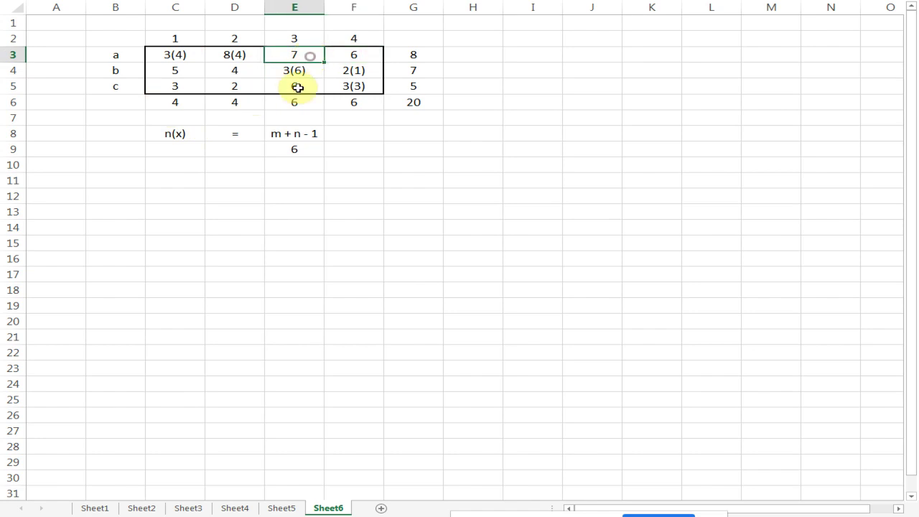
Add an epsilon allocation to row c, column 2 of the table by setting cell D5 to 2(€).
left_click(254, 90)
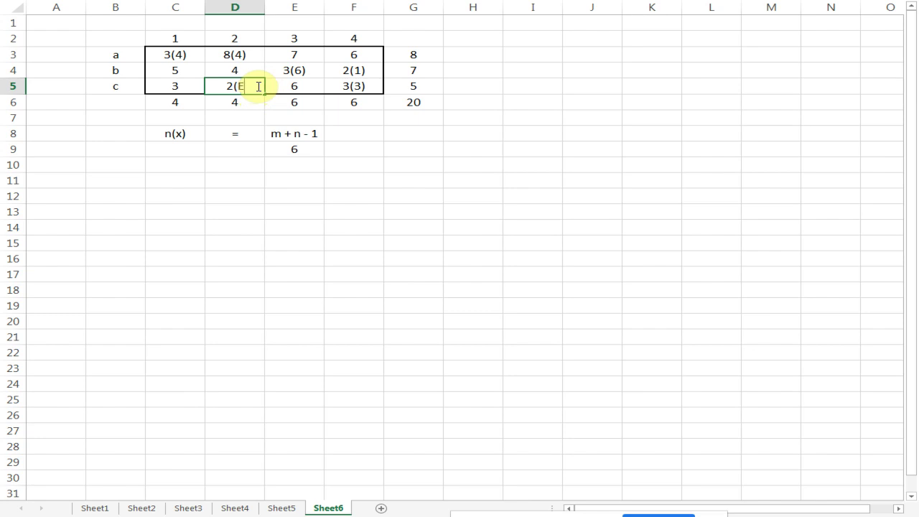
key("Return")
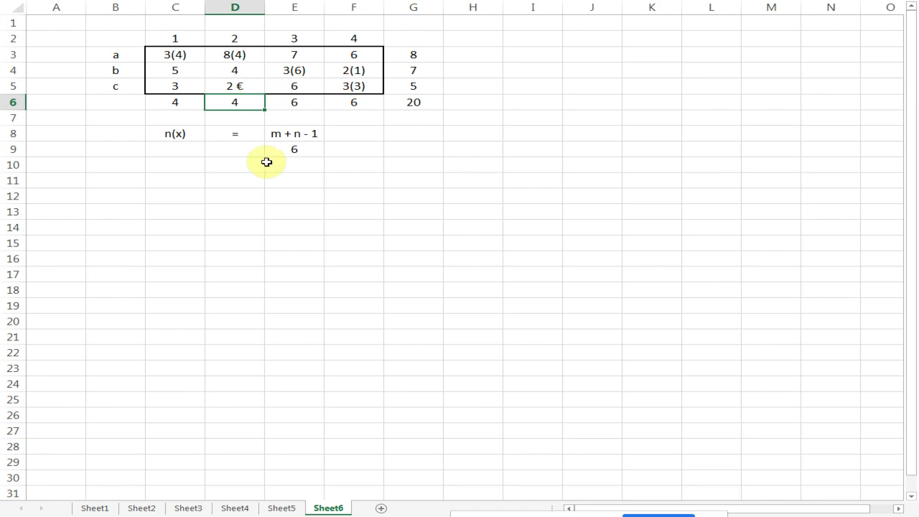
left_click(241, 85)
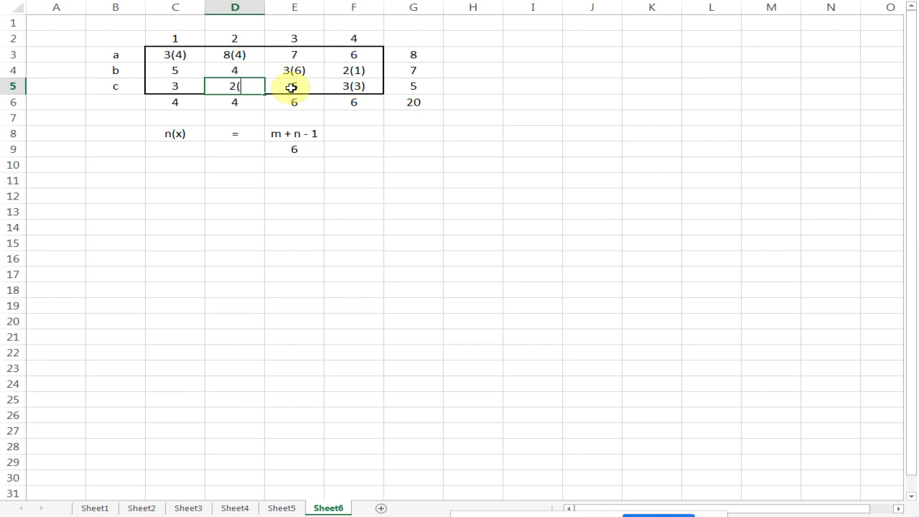
type("2((E))")
key("Return")
left_click(313, 226)
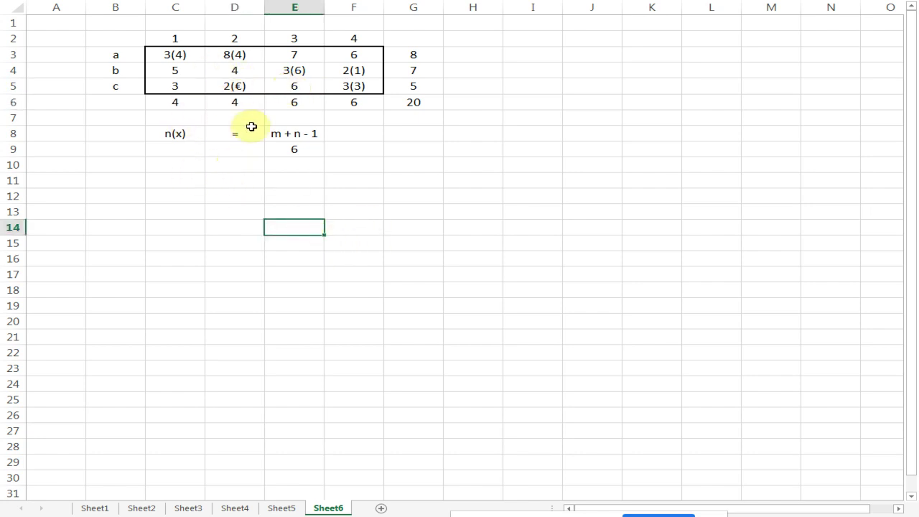
Enter xij in cell C10 and the rule cij=ui+vj as text in cell D10.
left_click(165, 169)
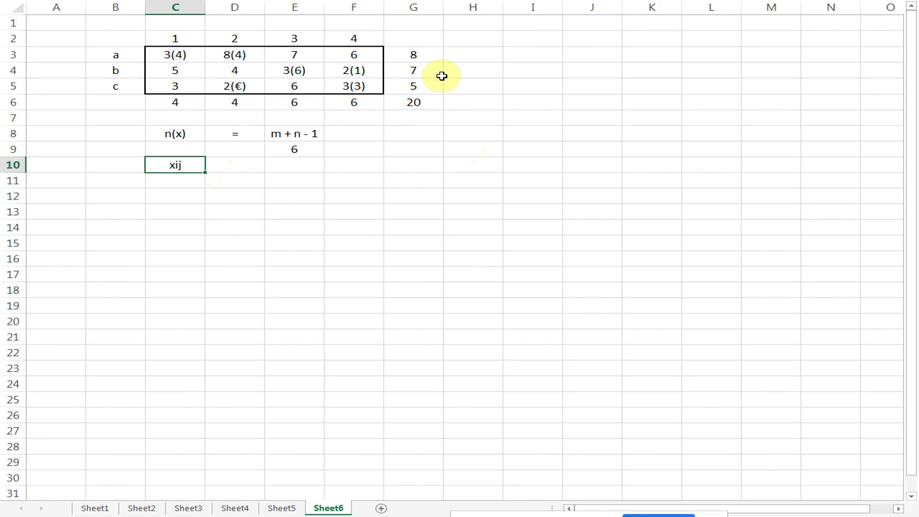
key("Right")
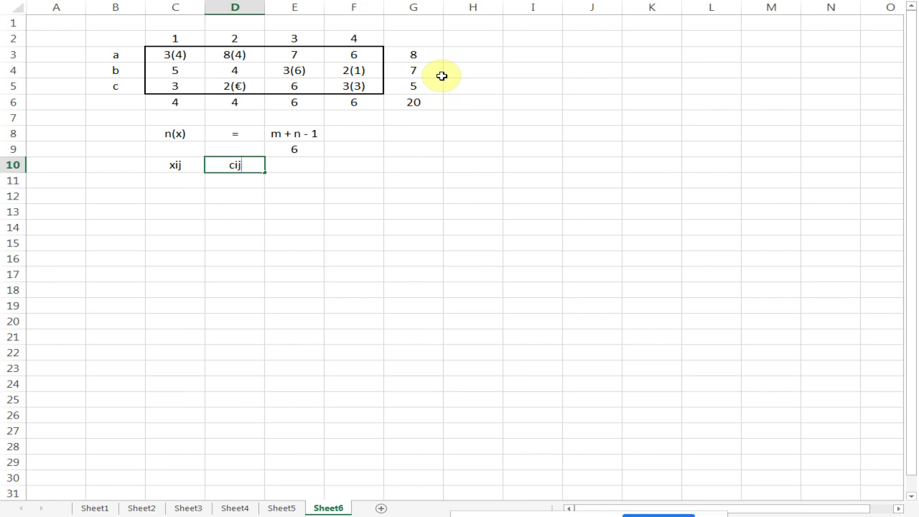
type("cij=ui+vj\\")
key("BackSpace")
key("Return")
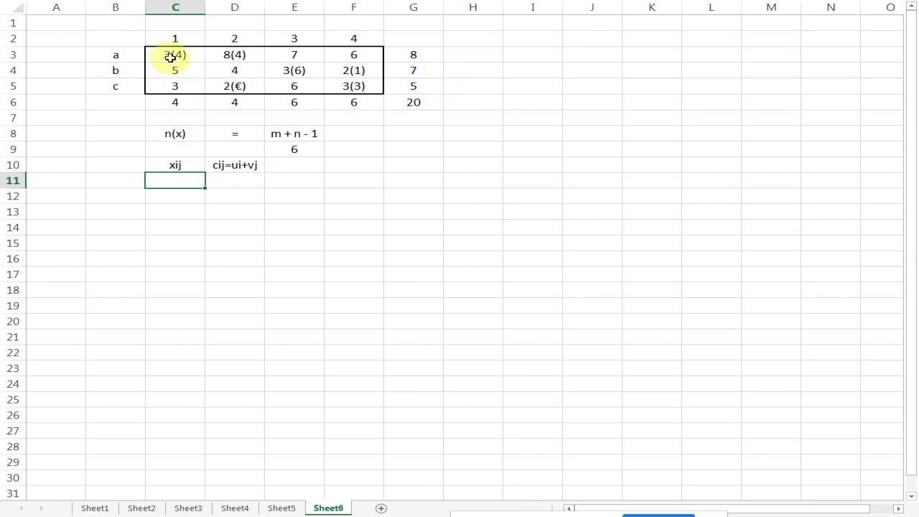
Copy the bordered table body C3:F5 and paste it starting at cell C11.
left_click_drag(169, 56, 349, 71)
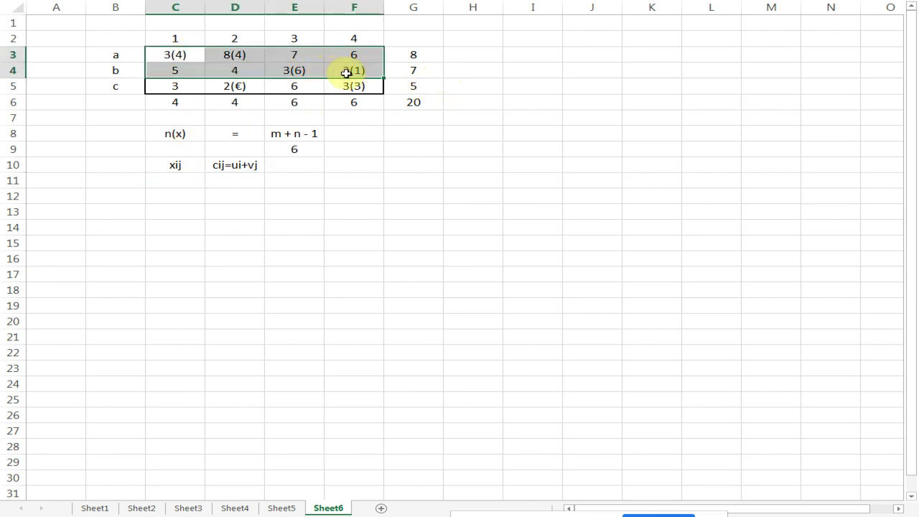
left_click(177, 185)
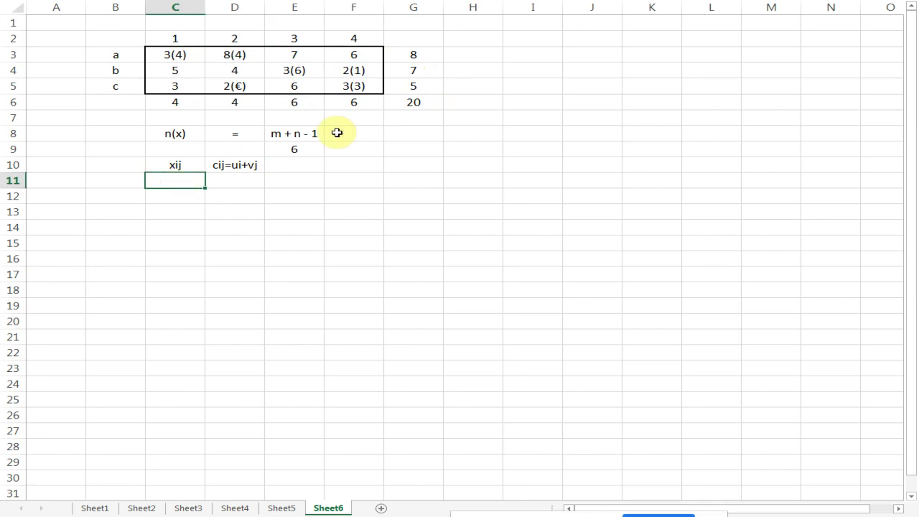
left_click_drag(160, 56, 365, 81)
key("ctrl+c")
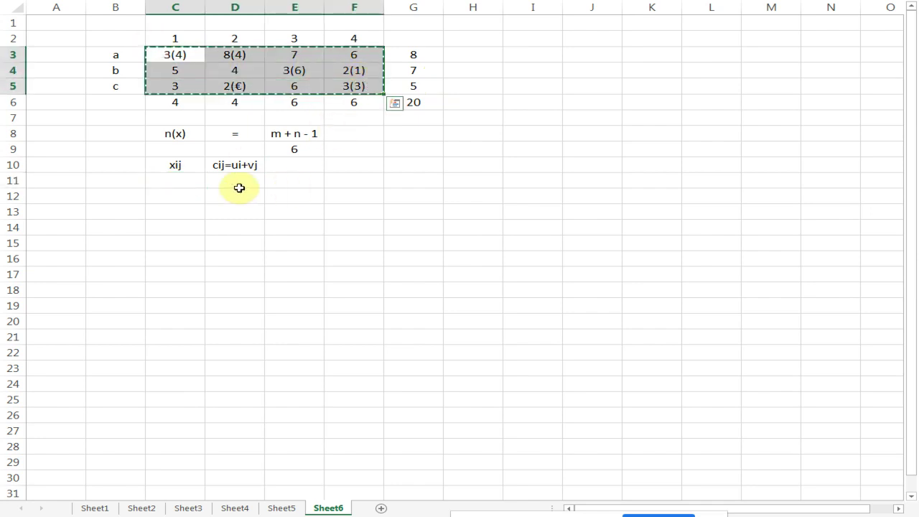
left_click(187, 177)
key("ctrl+v")
left_click(185, 238)
left_click(179, 180)
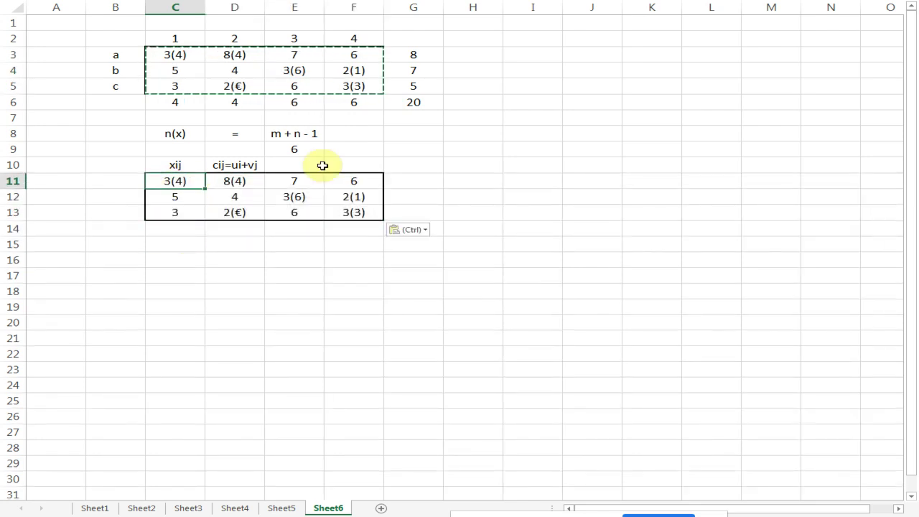
Clear the unallocated cells E11, F11, C12, D12, C13 and E13 in the copied table.
key("Right")
key("Right")
key("Delete")
key("Right")
key("Delete")
key("Down")
key("Left")
key("Left")
key("Left")
key("Delete")
key("Right")
key("Down")
key("Left")
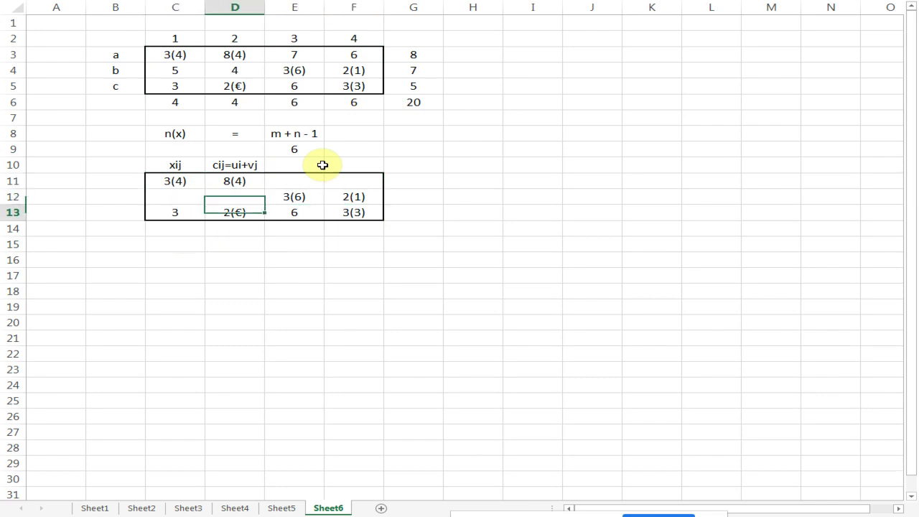
key("Delete")
key("Right")
key("Right")
key("Delete")
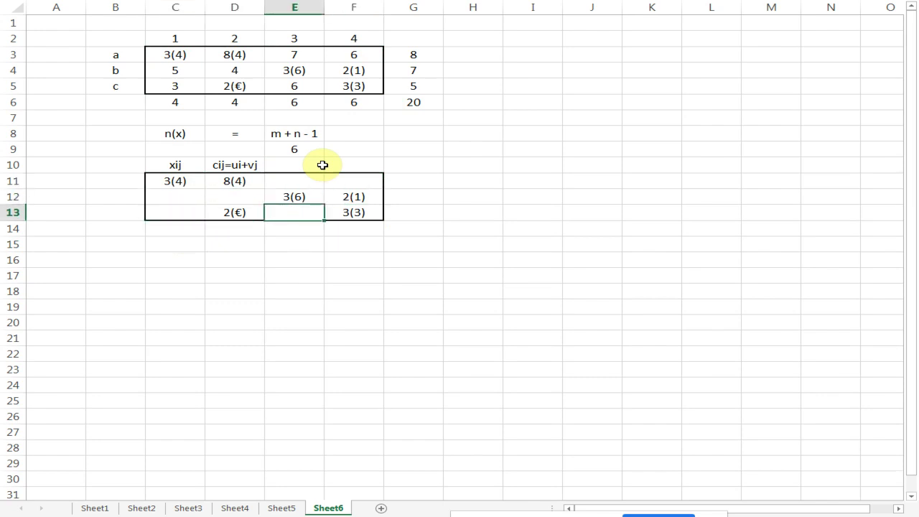
left_click_drag(174, 181, 254, 170)
left_click(254, 170)
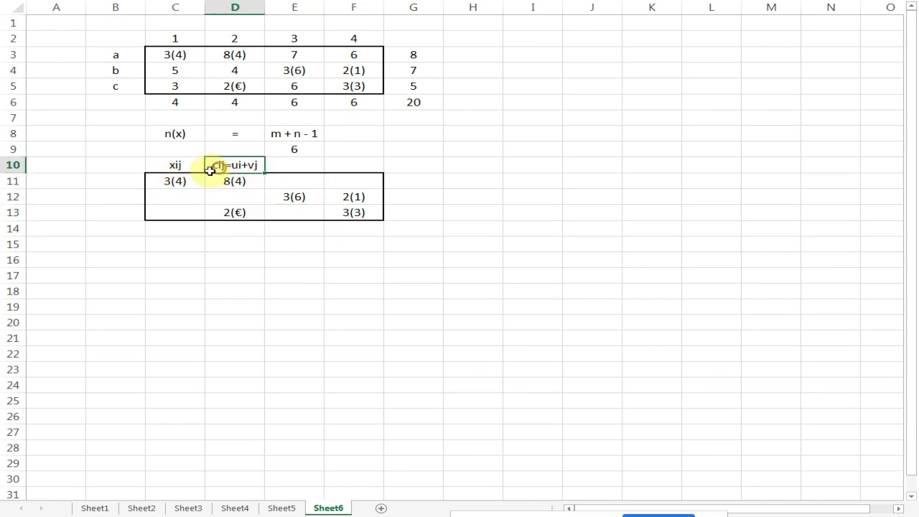
left_click(174, 183)
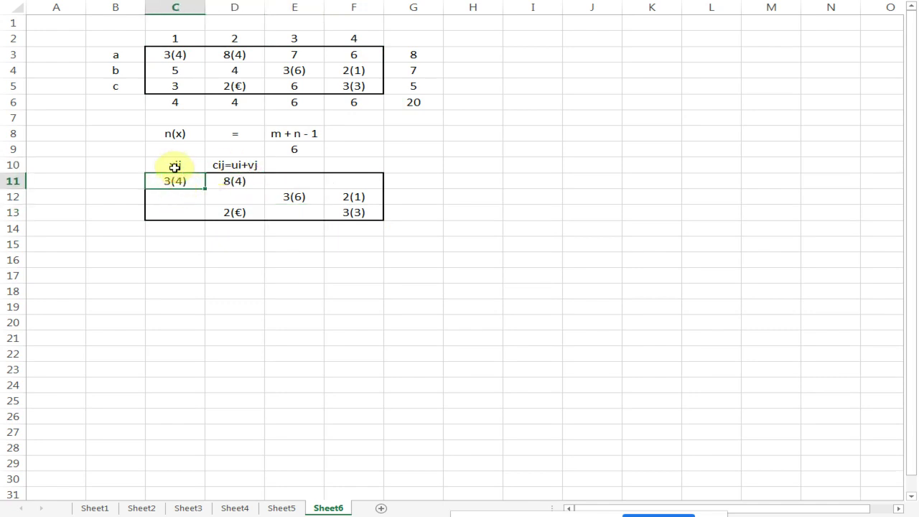
left_click(177, 169)
left_click(213, 164)
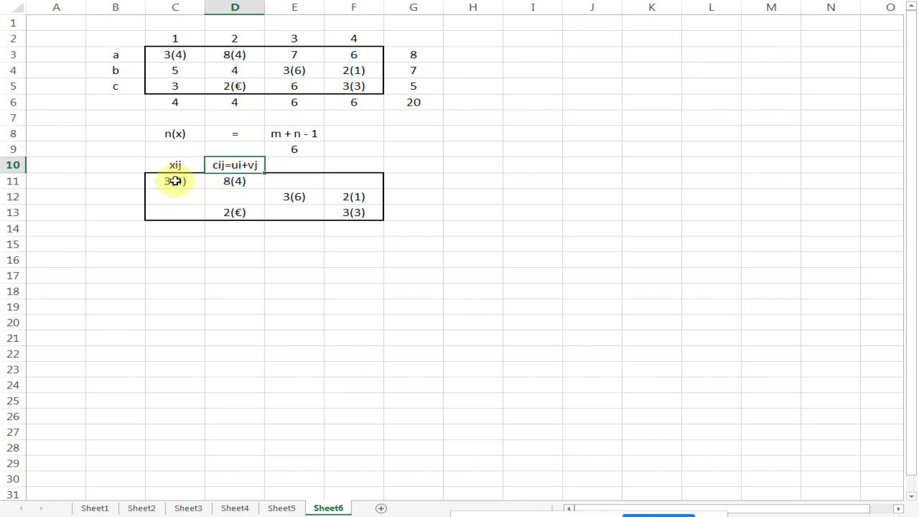
left_click(165, 183)
left_click(211, 180)
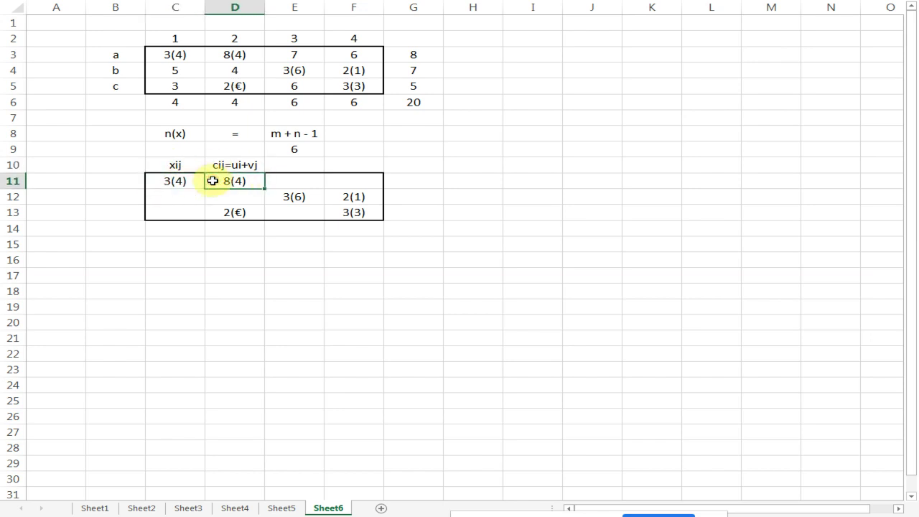
Enter the heading ui in cell G10, beside the table of allocated cells.
left_click(230, 225)
left_click(280, 198)
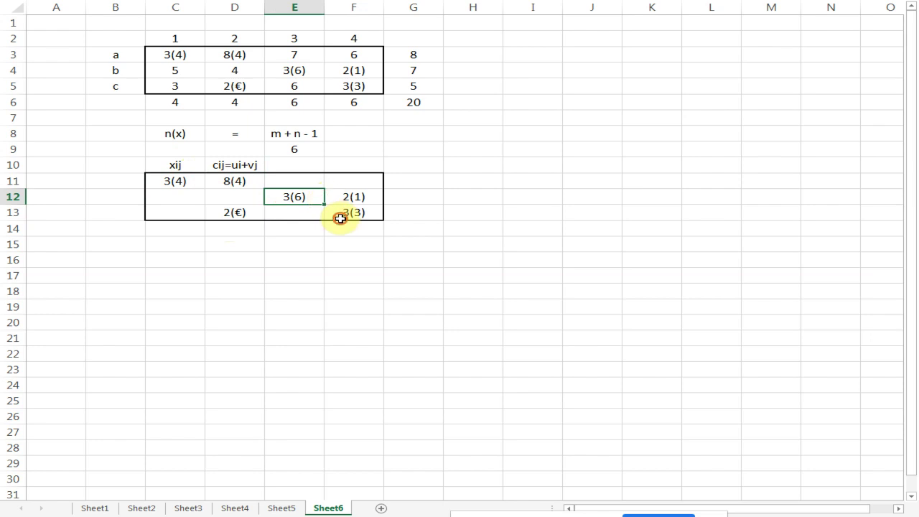
left_click(337, 214)
left_click(396, 177)
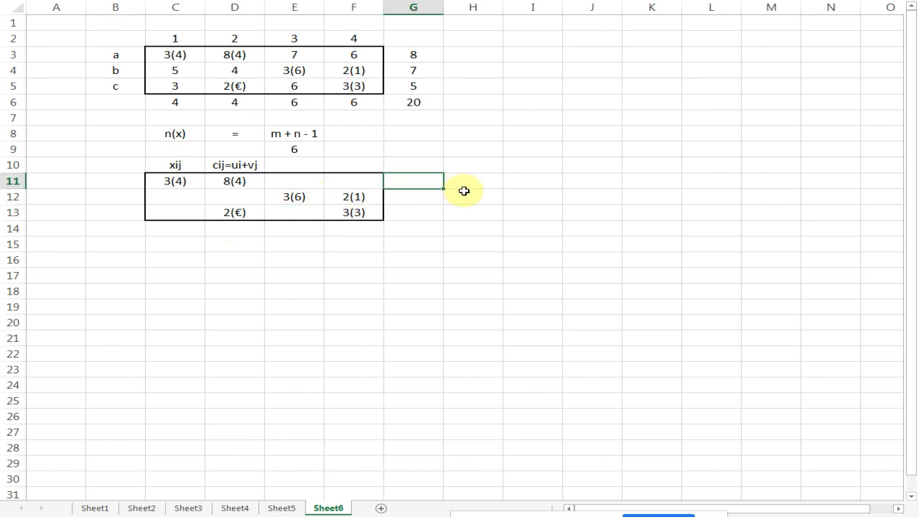
left_click(427, 165)
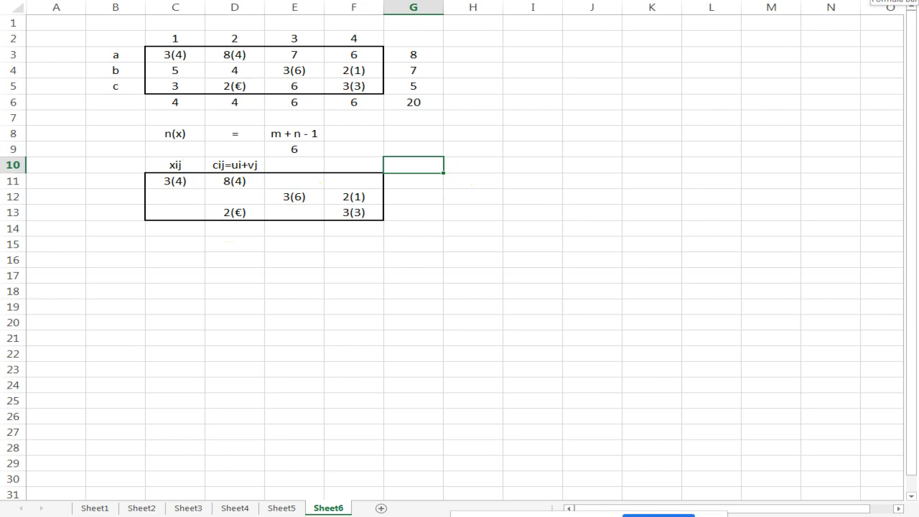
type("ui")
key("Return")
Enter the row label vj in cell B14, below the table of allocated cells.
key("Down")
key("Down")
key("Down")
key("Left")
key("Left")
key("Left")
key("Left")
key("Left")
key("Left")
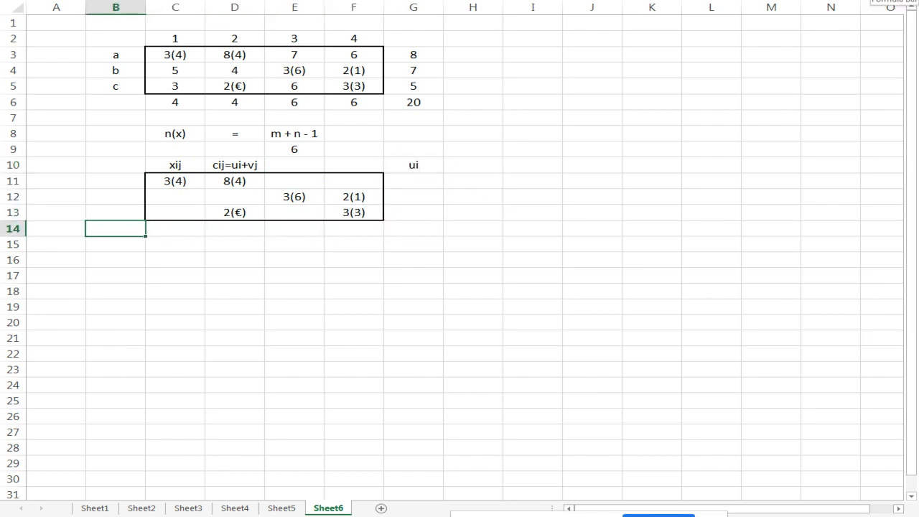
key("Right")
type("v")
key("Return")
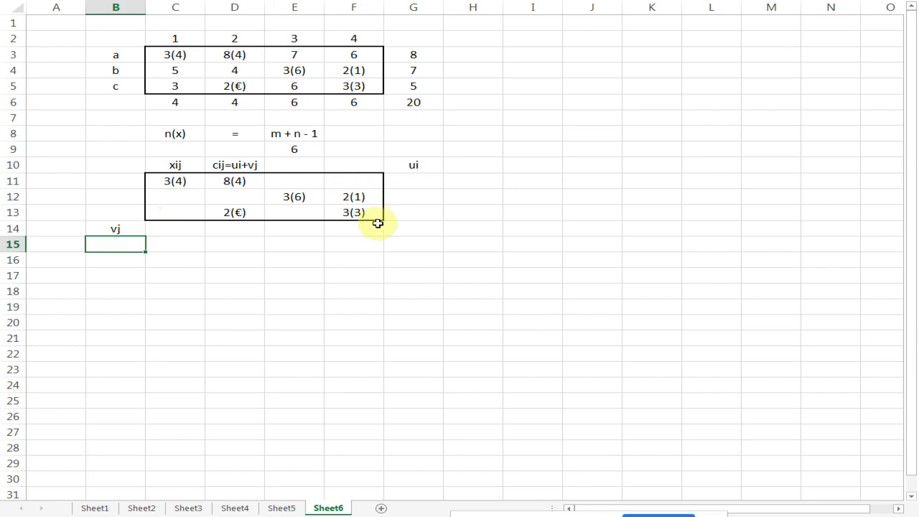
Set the ui value of the table's third row to 0 in cell G13.
left_click(195, 188)
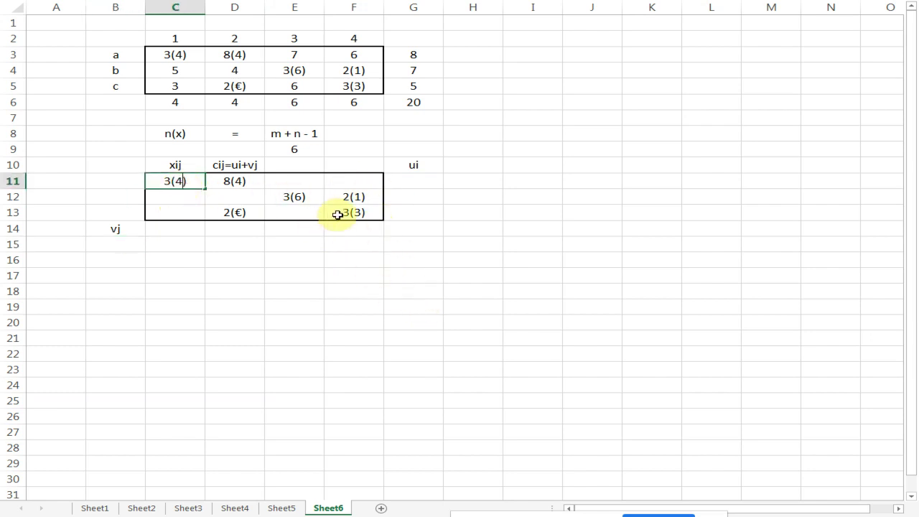
left_click(333, 215)
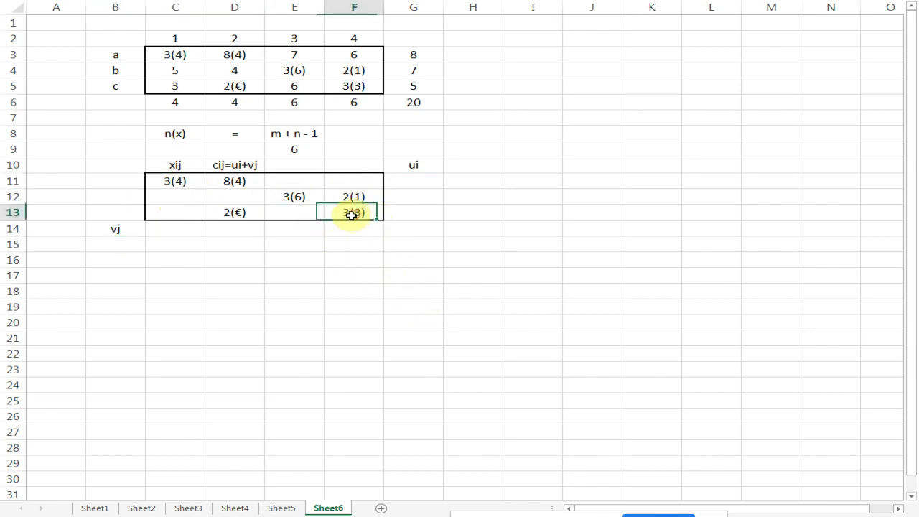
left_click(175, 181)
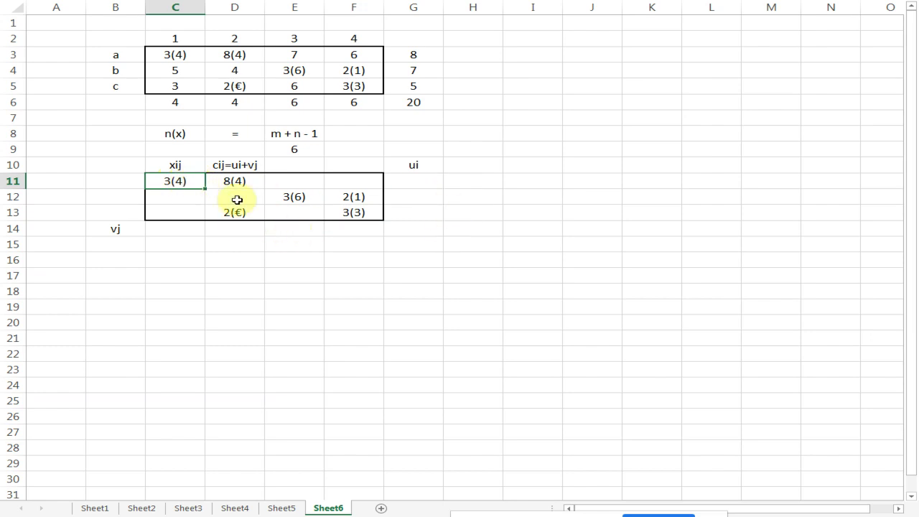
left_click(412, 212)
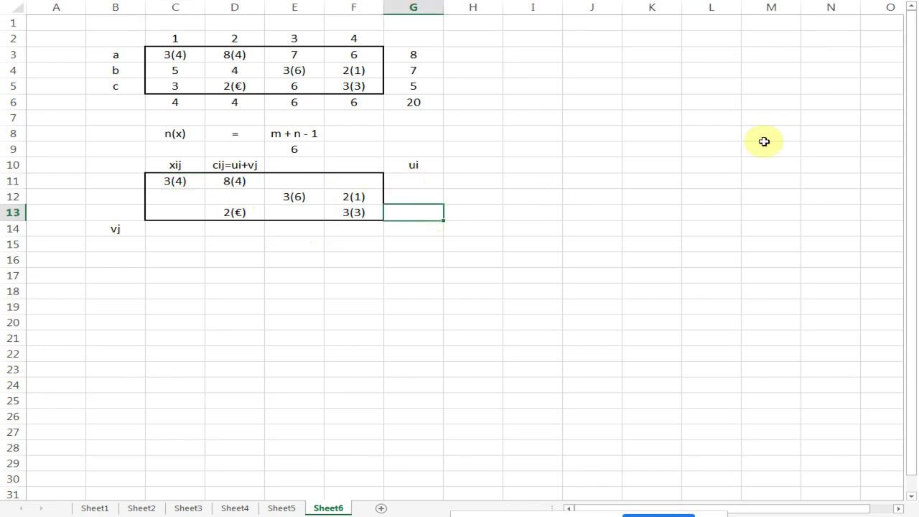
key("Right")
key("Left")
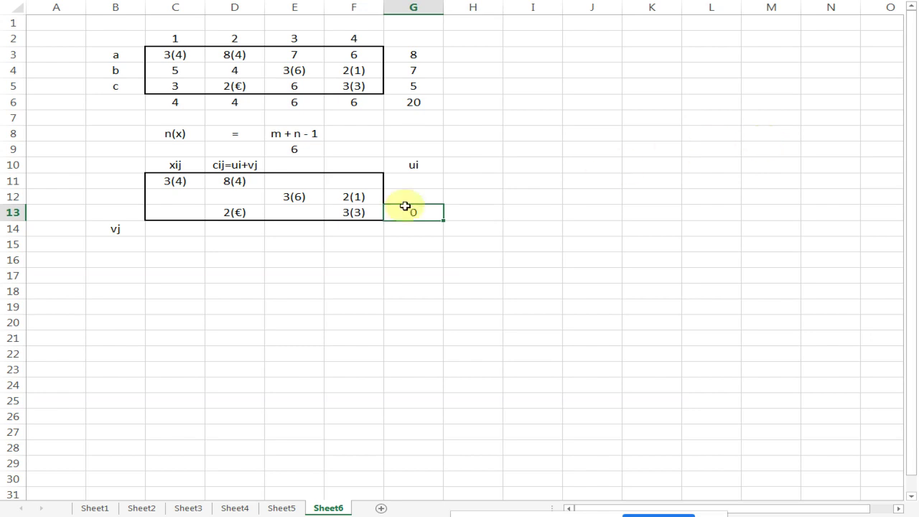
left_click(356, 213)
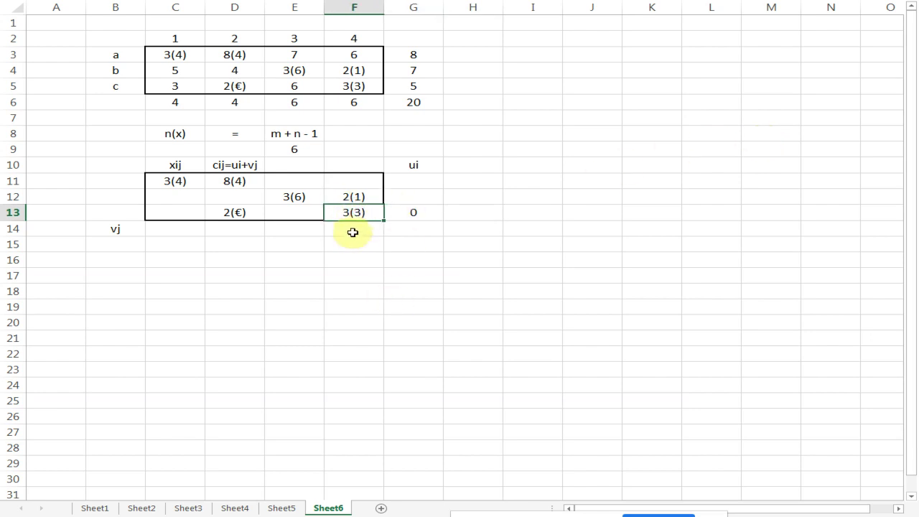
left_click(351, 227)
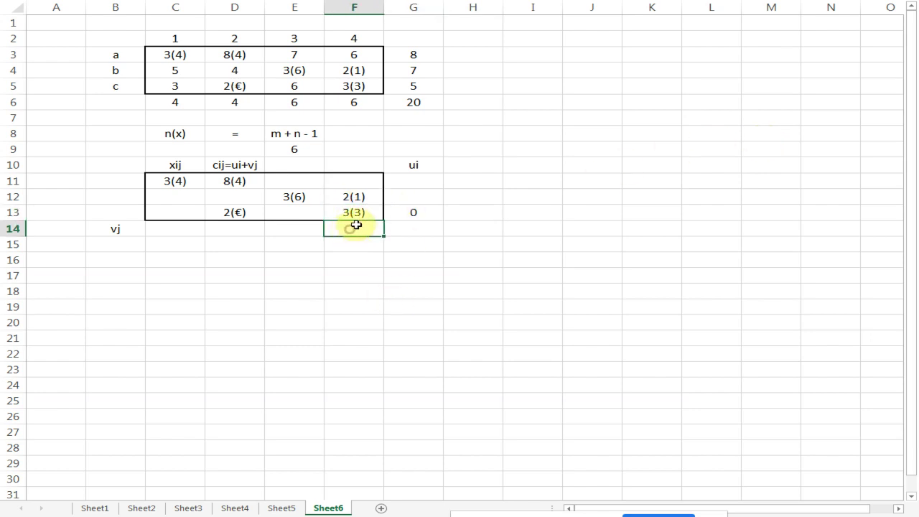
left_click(412, 213)
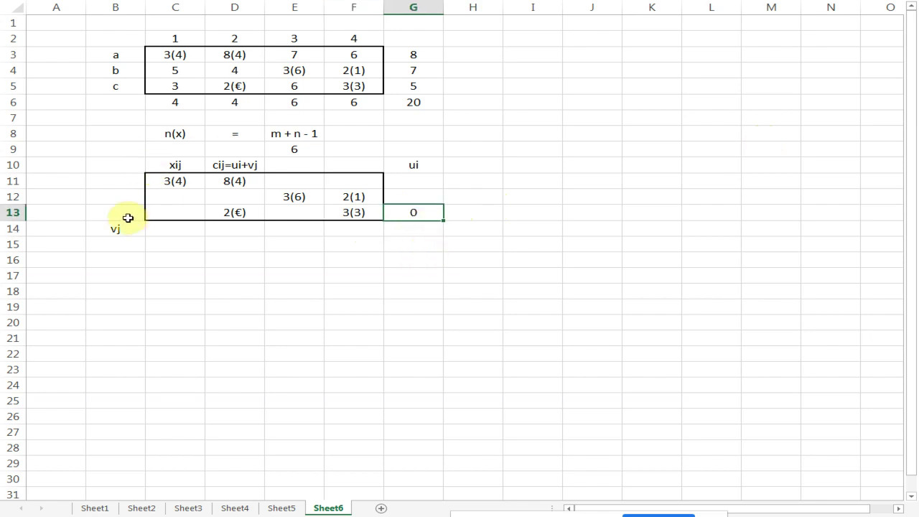
Number the rows of the allocated-cells table 1, 2 and 3 in cells B11 to B13.
left_click(132, 217)
left_click(126, 196)
left_click(136, 179)
type("1")
key("Return")
type("2")
key("Return")
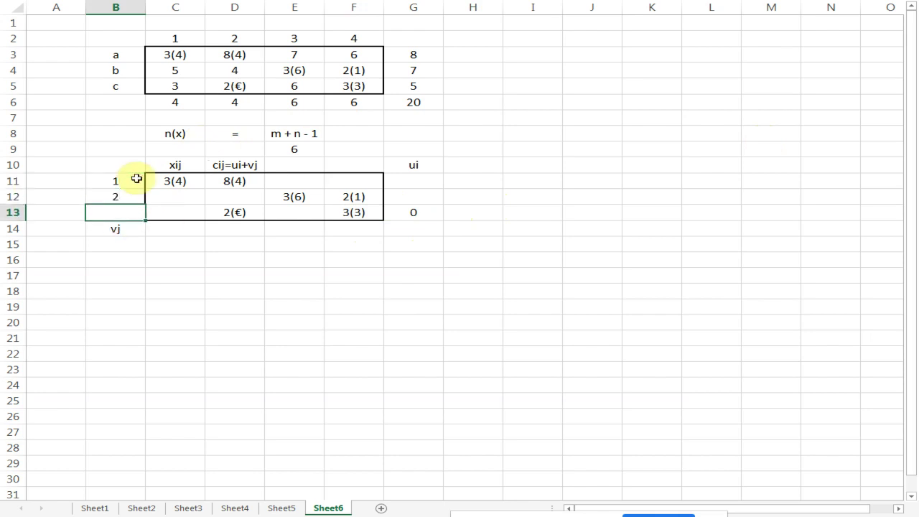
type("3")
Move the xij and cij=ui+vj labels from C10:D10 up to C9:D9 and clear cell E9.
left_click_drag(172, 164, 270, 165)
key("ctrl+q")
left_click(181, 166)
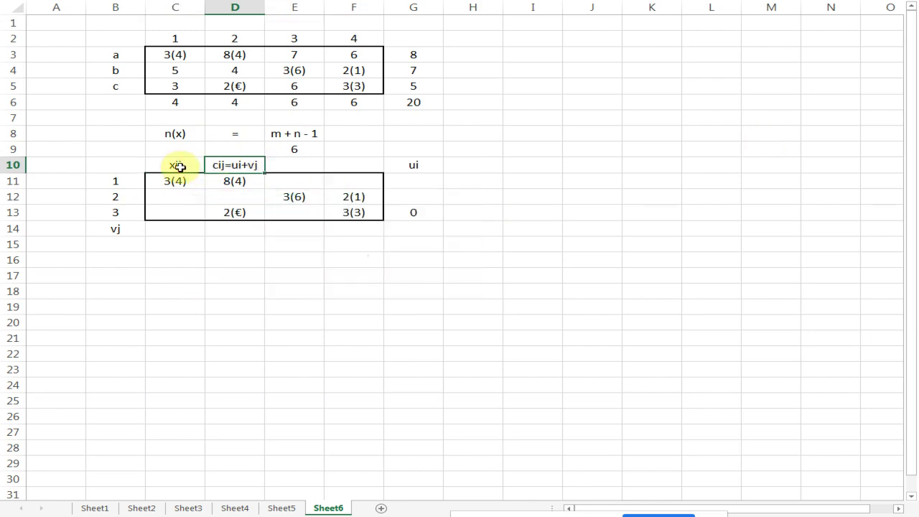
left_click_drag(185, 166, 221, 165)
key("ctrl+c")
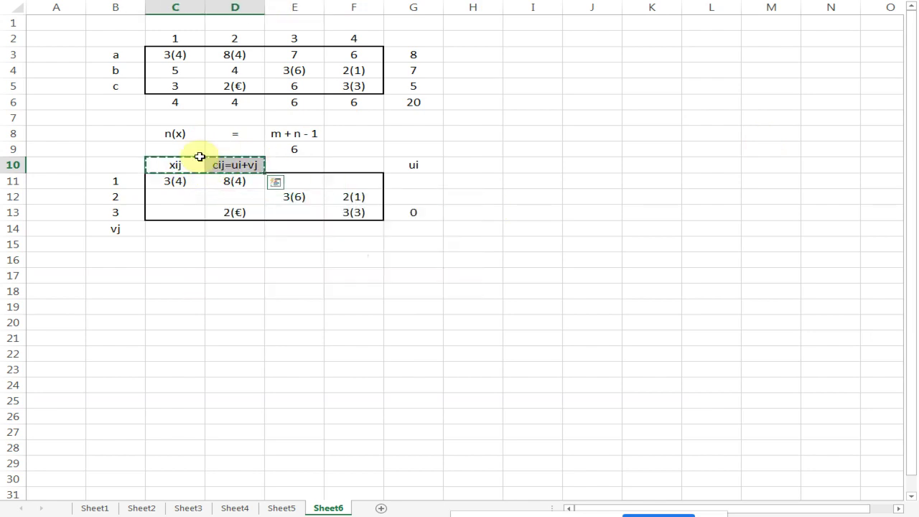
left_click(180, 152)
key("ctrl+v")
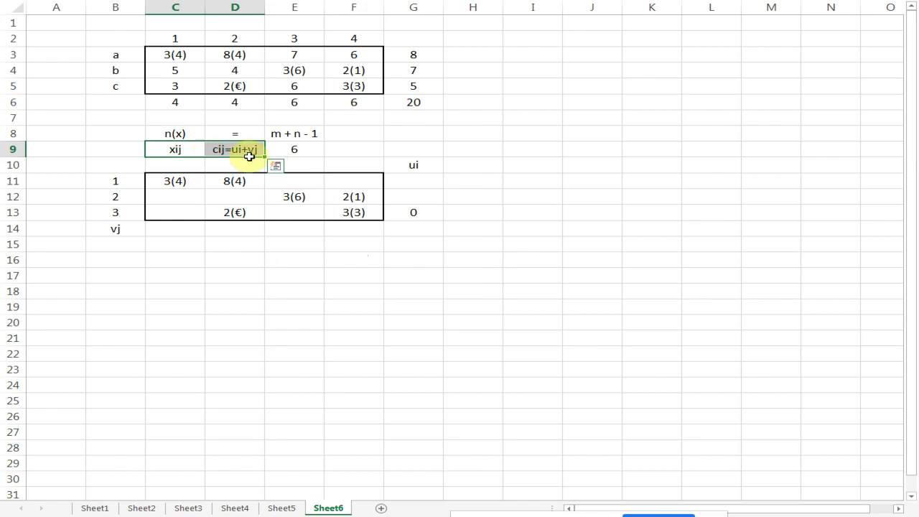
left_click(297, 148)
key("Delete")
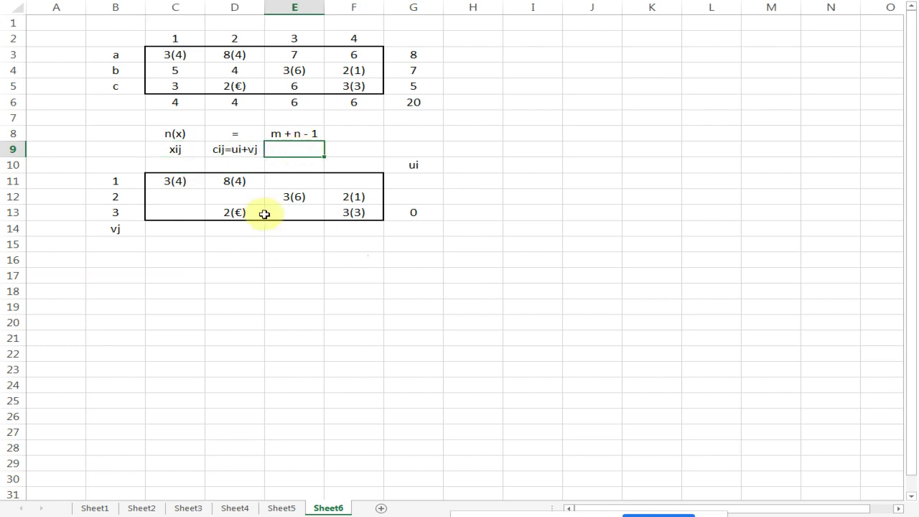
Number the columns of the allocated-cells table 1, 2, 3 and 4 in cells C10 to F10.
left_click(174, 166)
type("1")
key("Tab")
type("2")
key("Tab")
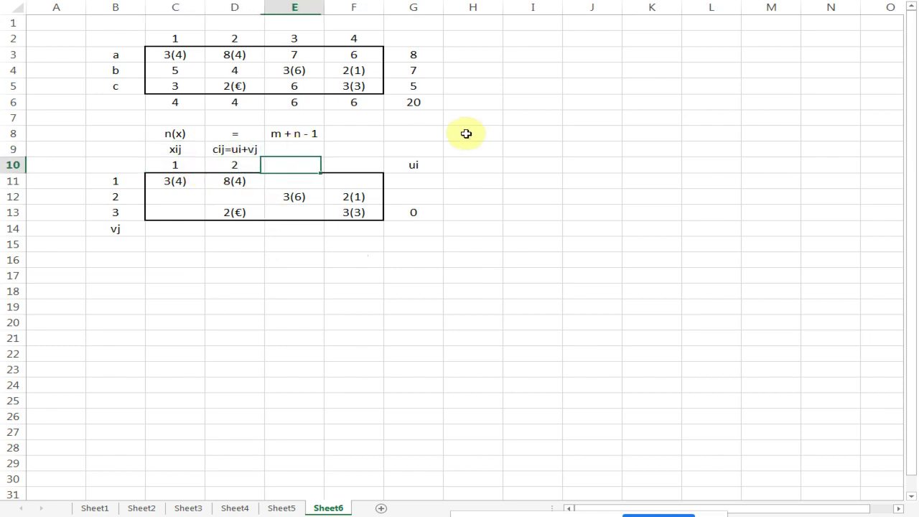
type("3")
key("Tab")
key("Return")
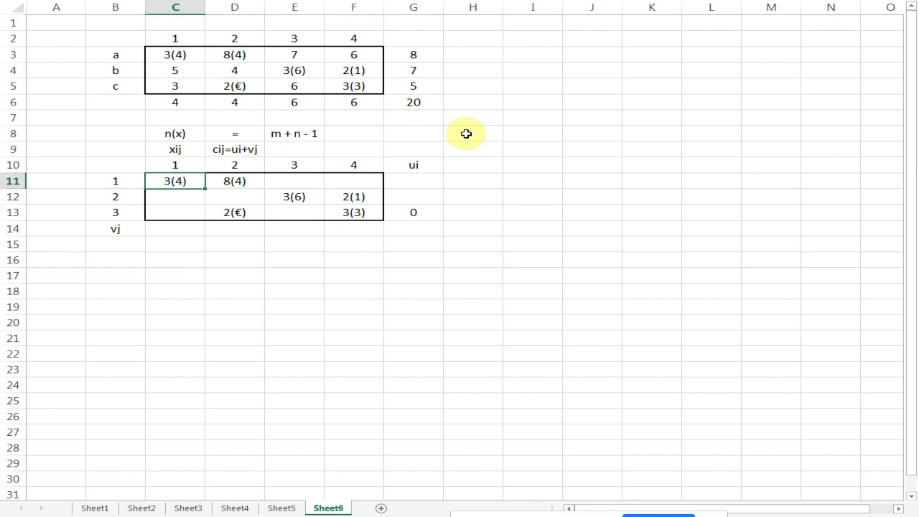
Enter 3 as the vj value of column 4 in cell F14, based on ui 0 in G13.
left_click(157, 229)
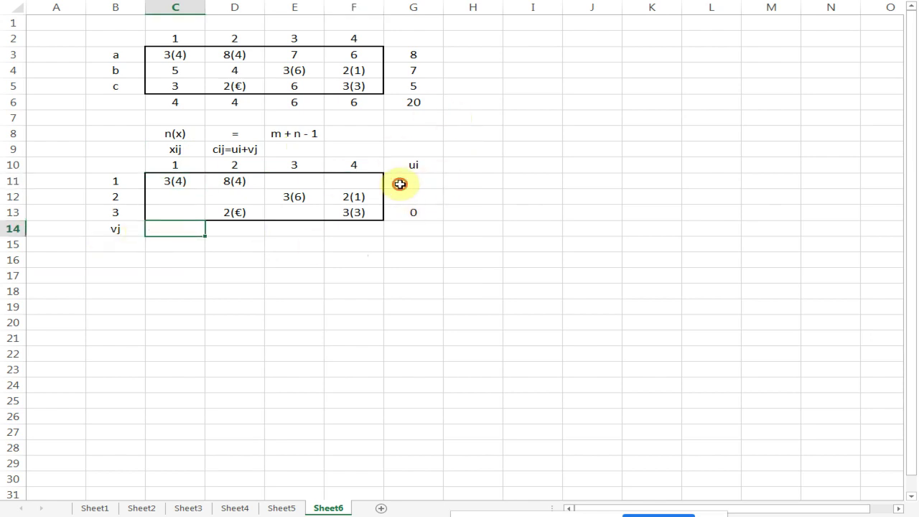
left_click(400, 181)
left_click(409, 210)
type("0")
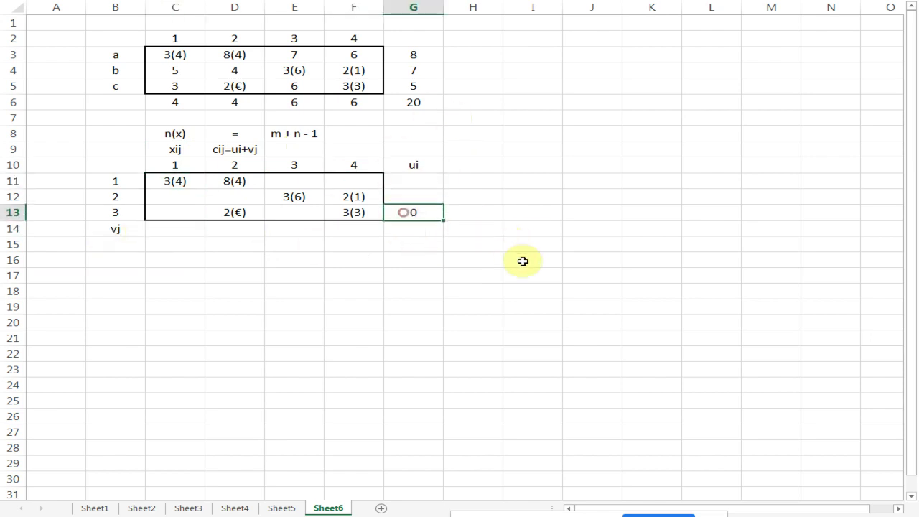
key("Left")
key("Down")
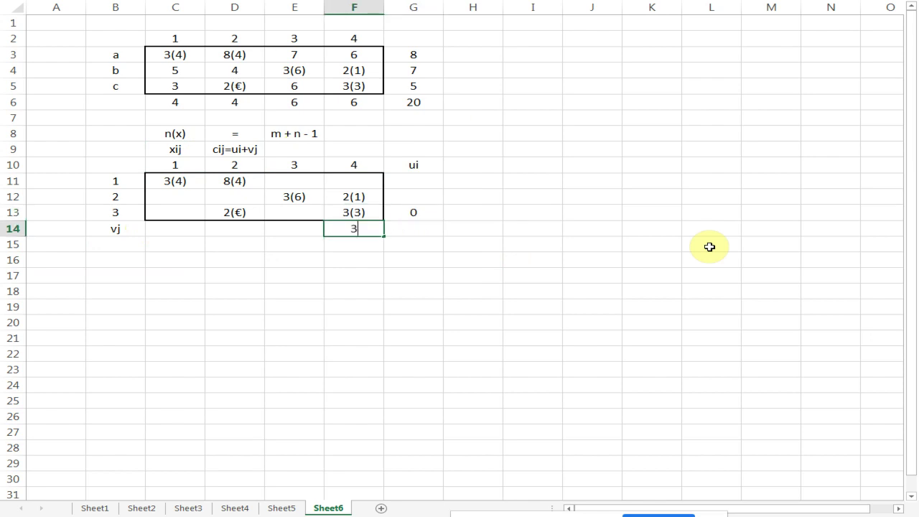
type("3")
Enter 2 as the vj value of column 2 in cell D14.
key("Left")
key("Left")
key("Left")
key("Right")
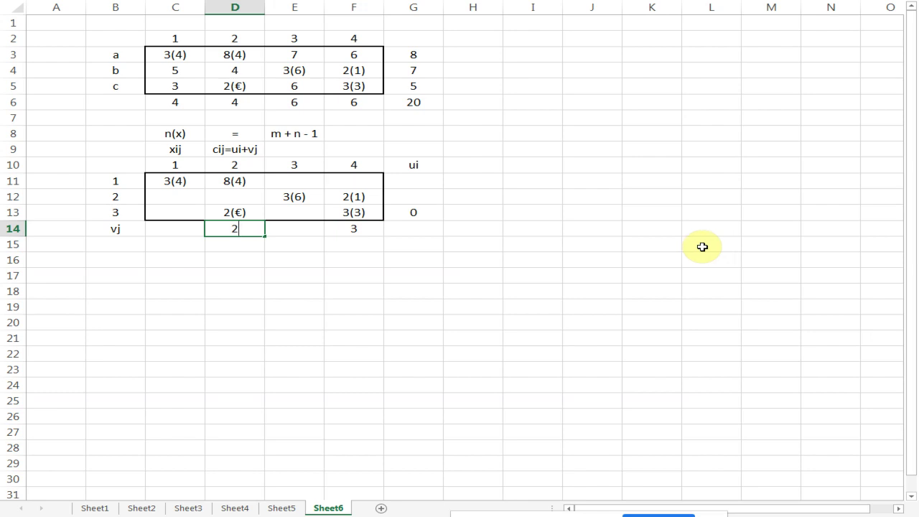
left_click(410, 211)
left_click(235, 215)
left_click(357, 226)
left_click(406, 211)
left_click(337, 212)
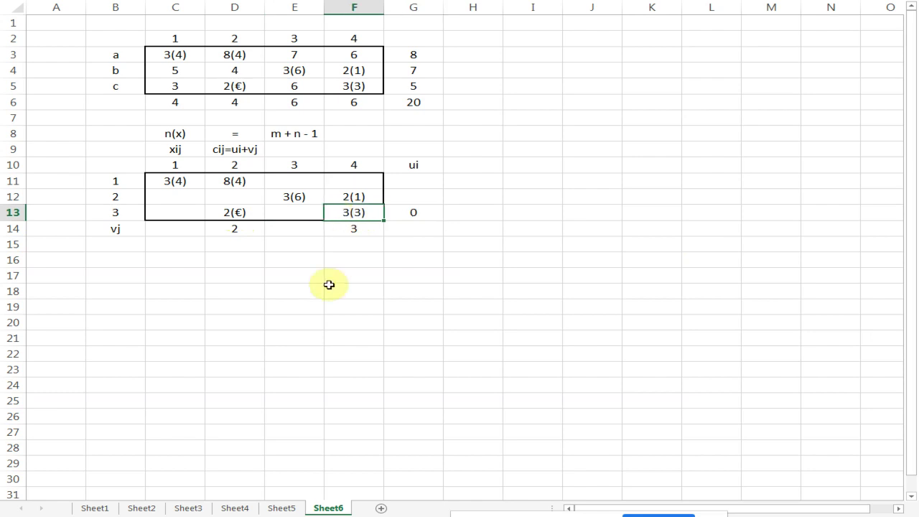
Enter -1 as the ui value of row 2 in cell G12, based on allocated cell F12.
left_click(352, 228)
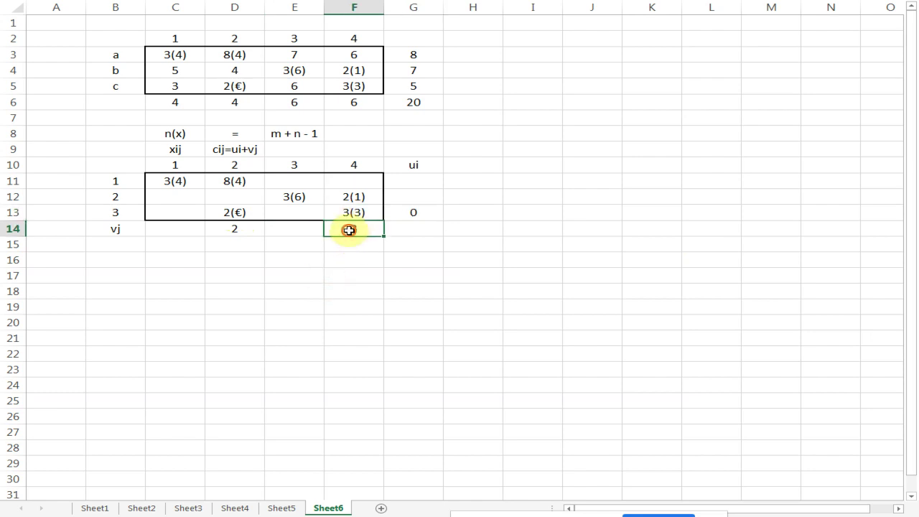
type("3")
left_click(344, 213)
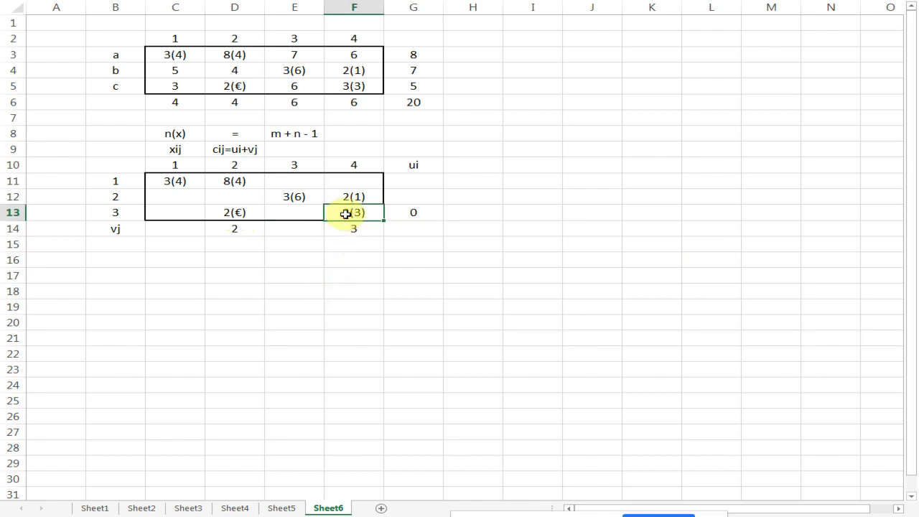
left_click(340, 196)
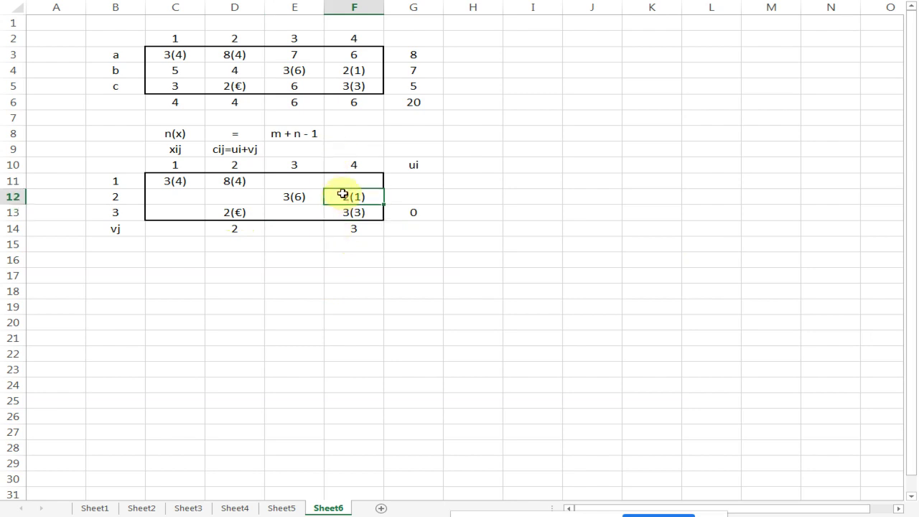
left_click(344, 198)
left_click(400, 196)
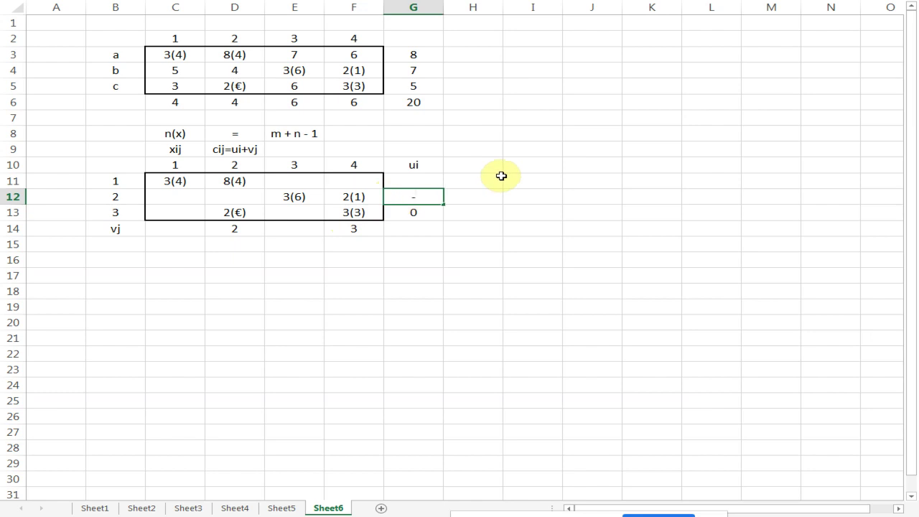
key("Return")
Enter 6 as the ui value of row 1 in cell G11, based on allocated cell D11.
key("Left")
key("Down")
key("Up")
key("Up")
key("Down")
key("Down")
key("Left")
key("Left")
key("Up")
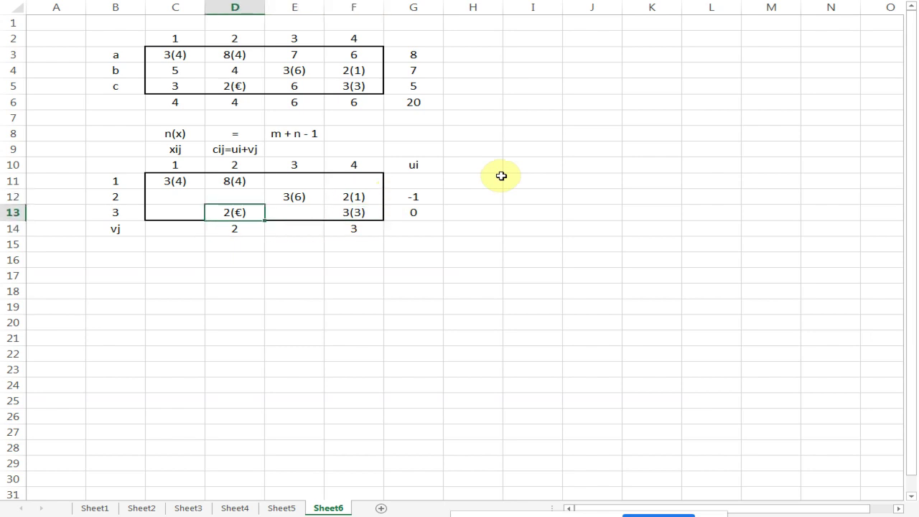
left_click(243, 180)
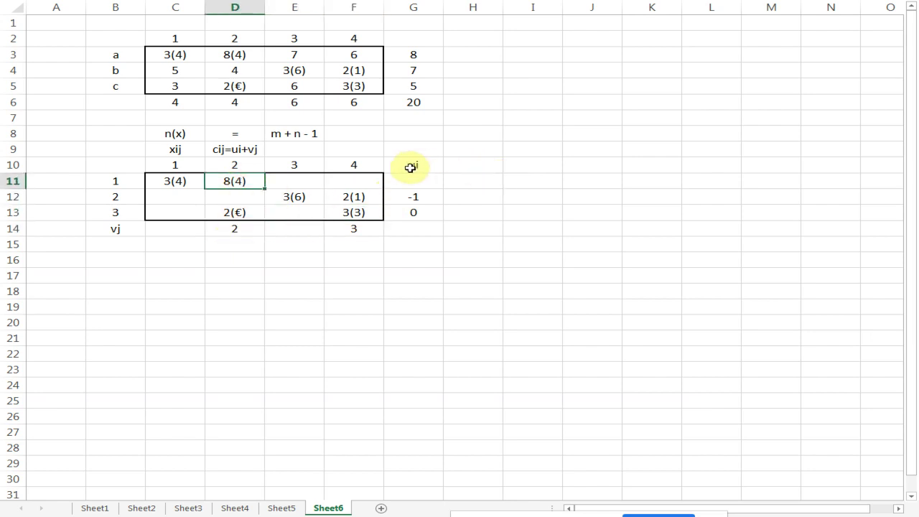
left_click(411, 180)
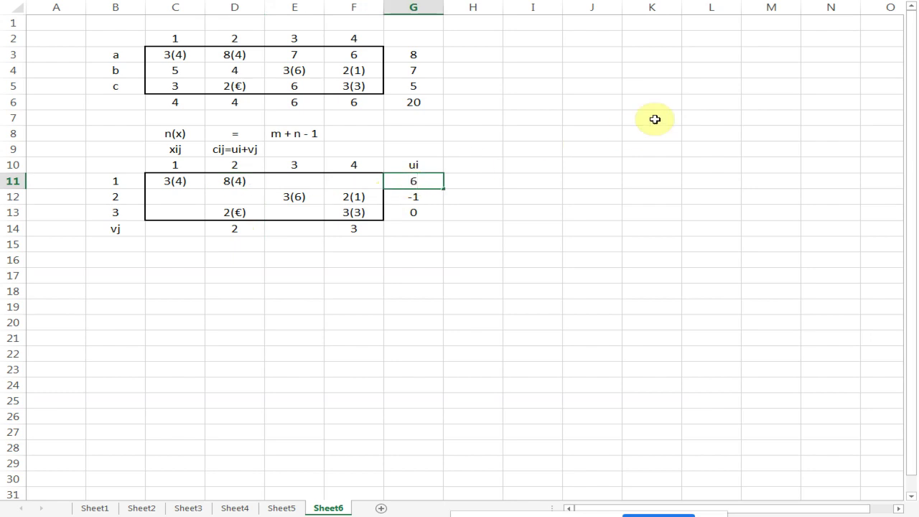
type("6")
key("Return")
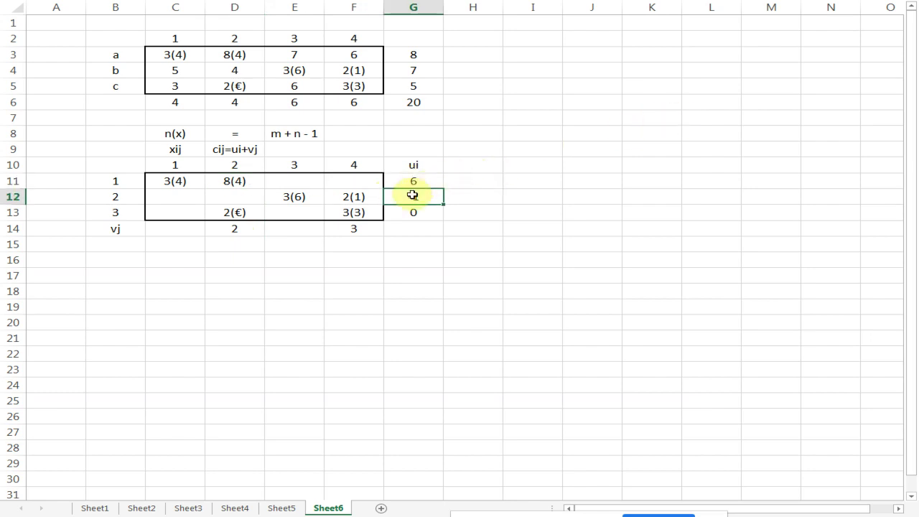
Enter 4 as the vj value of column 3 in cell E14, based on allocated cell E12 and ui in G12.
left_click(295, 199)
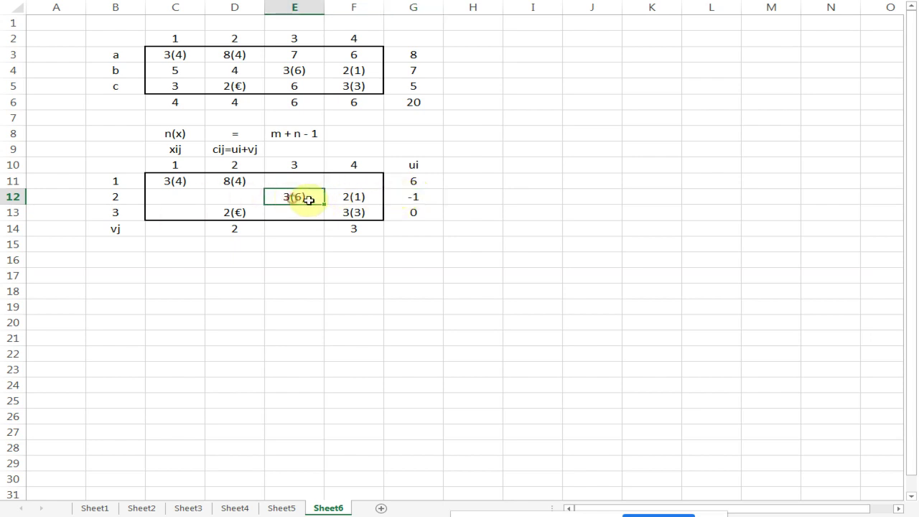
left_click(414, 196)
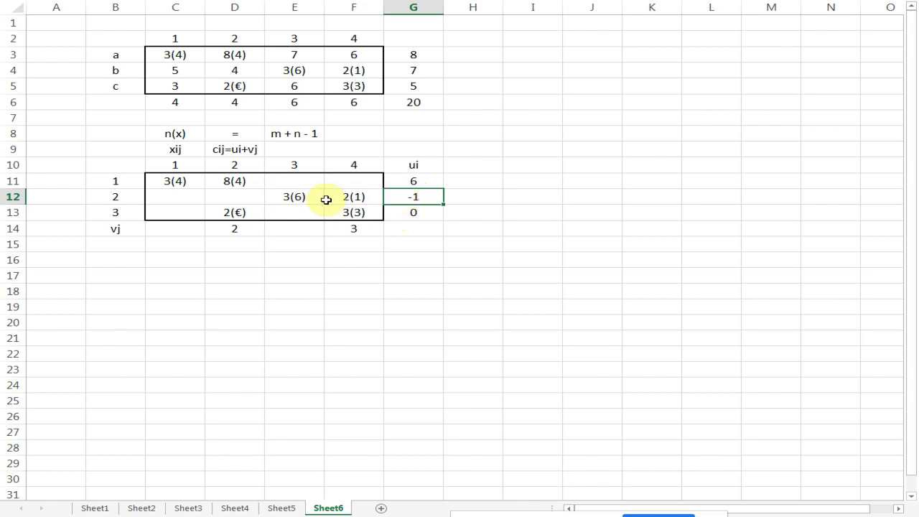
left_click(287, 229)
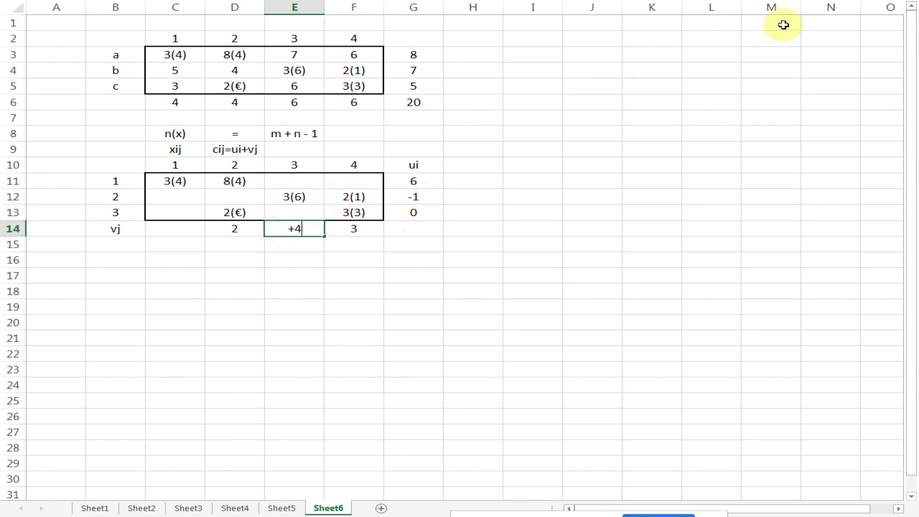
key("Return")
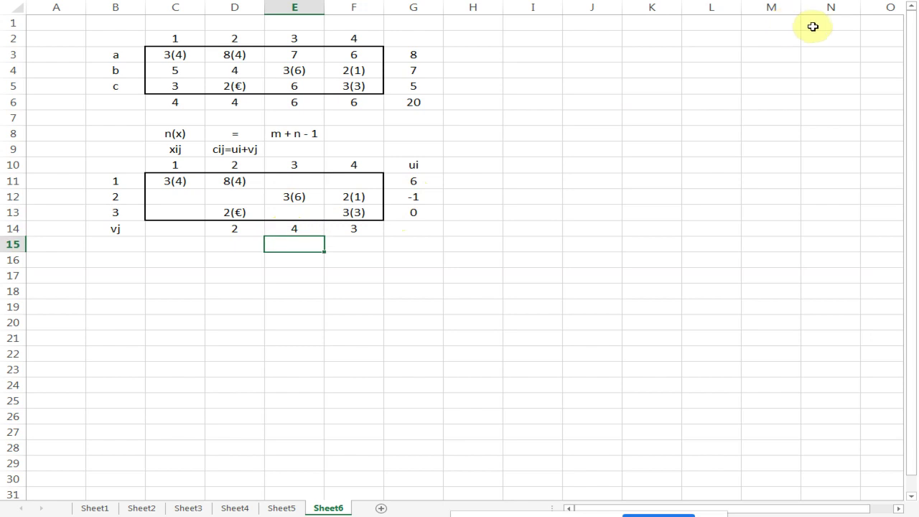
Enter -3 as the vj value of column 1 in cell C14, based on allocated cell C11 and ui in G11.
left_click(412, 180)
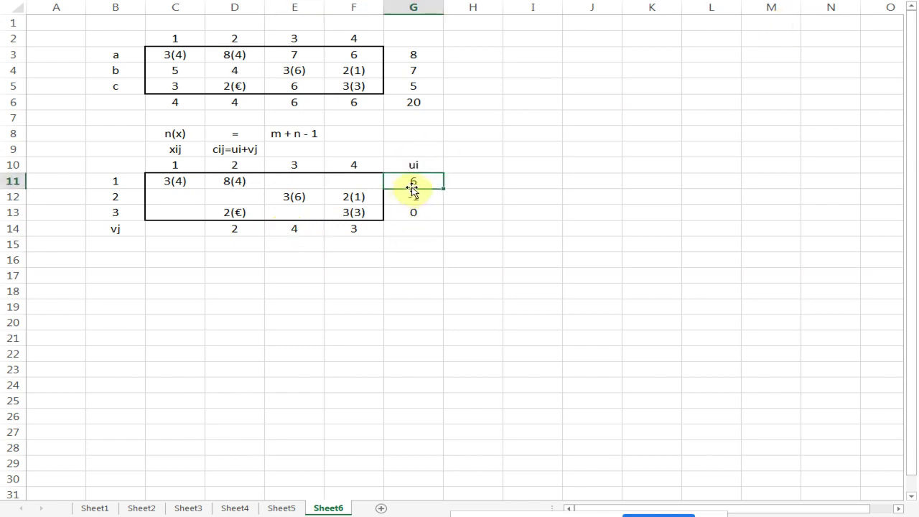
left_click(162, 181)
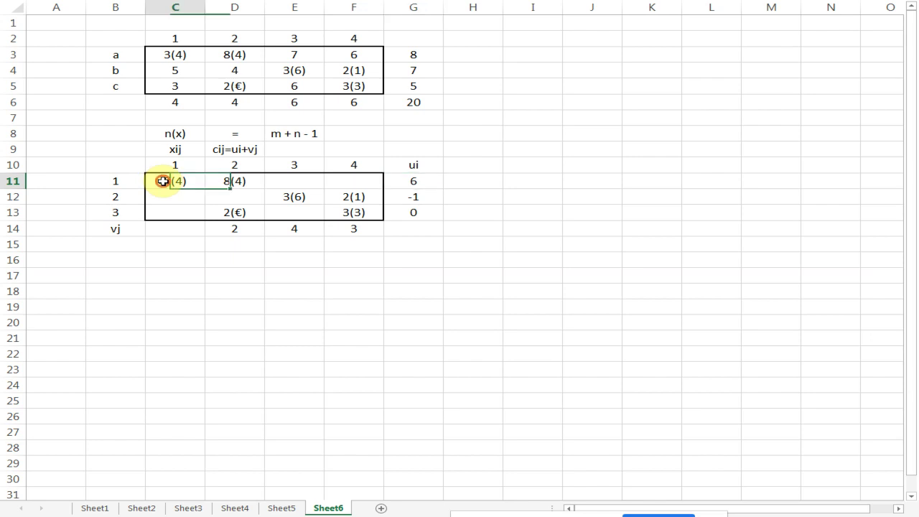
left_click(415, 181)
left_click(188, 227)
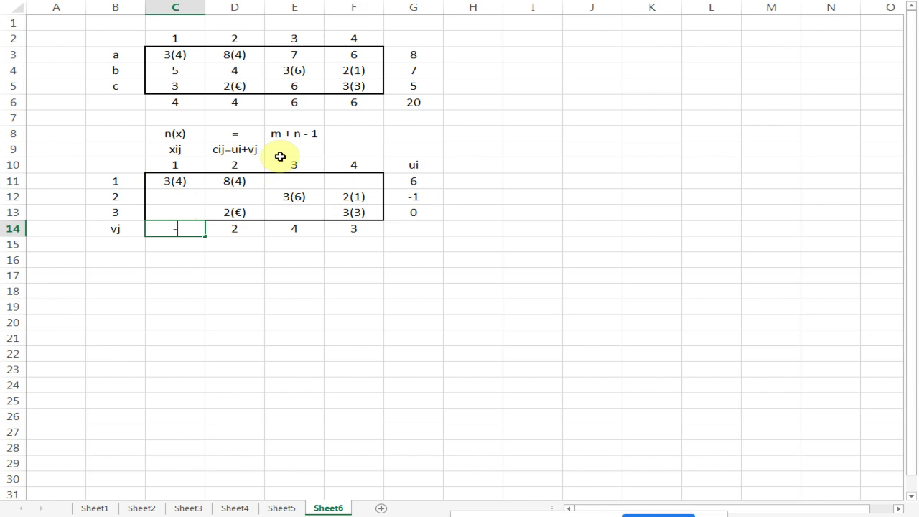
type("-3")
key("Return")
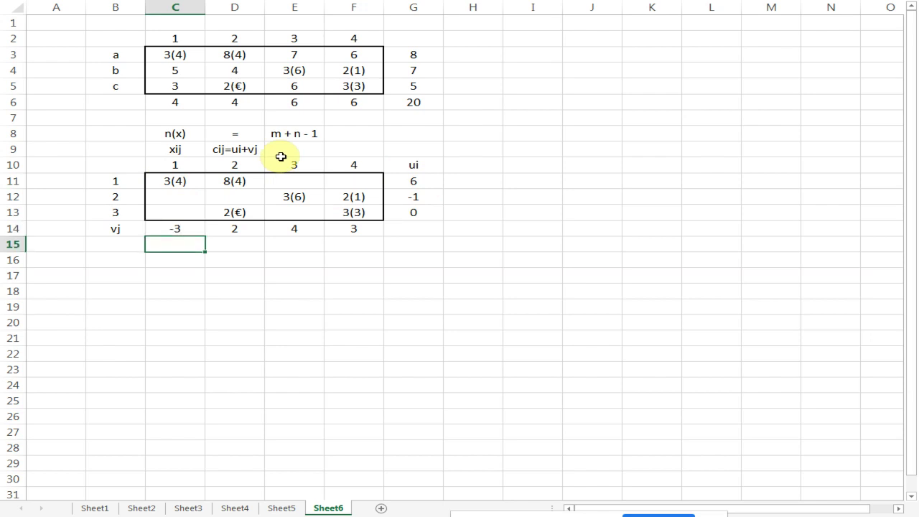
Check each allocated cell's cost in C11:F13 against the sum of its row's ui and column's vj.
left_click(164, 184)
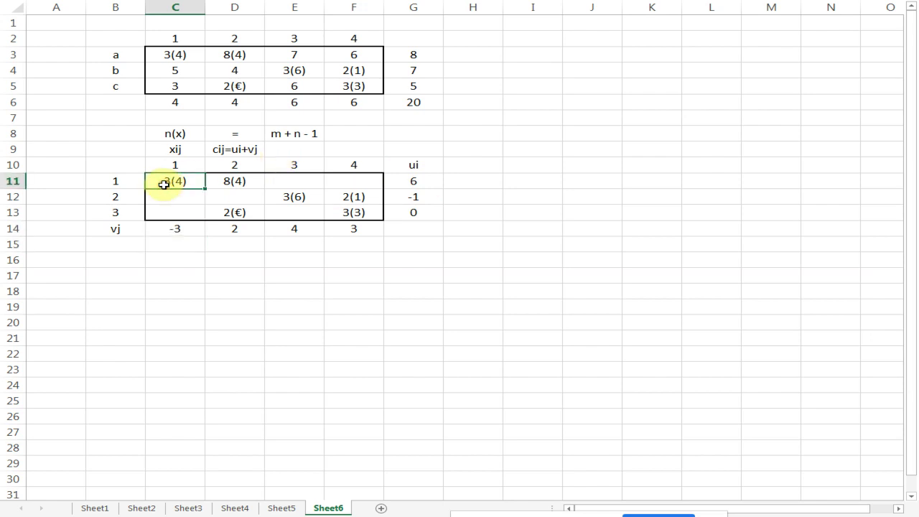
left_click(426, 179)
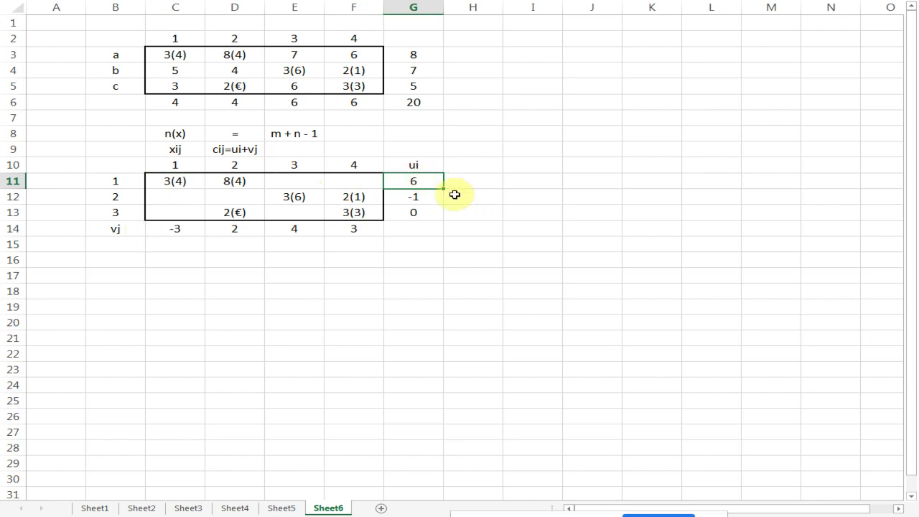
left_click(424, 182)
left_click(175, 224)
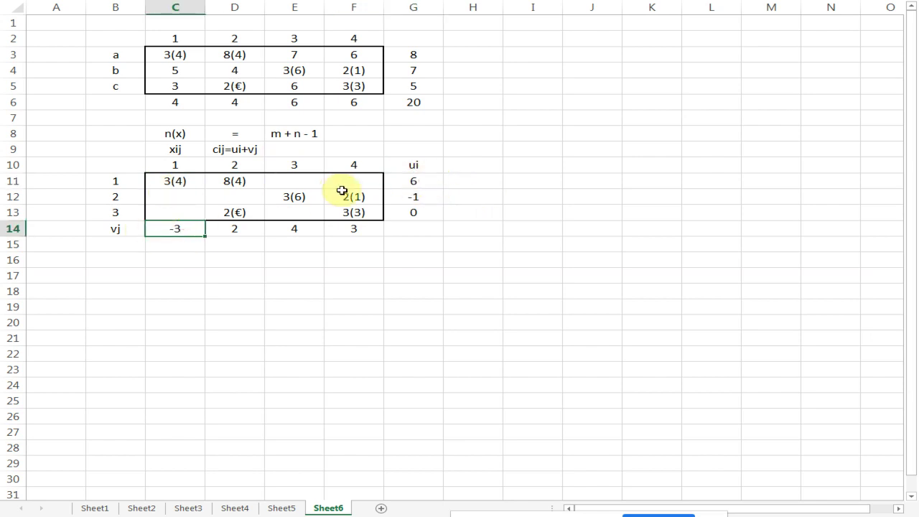
left_click(159, 184)
left_click(419, 180)
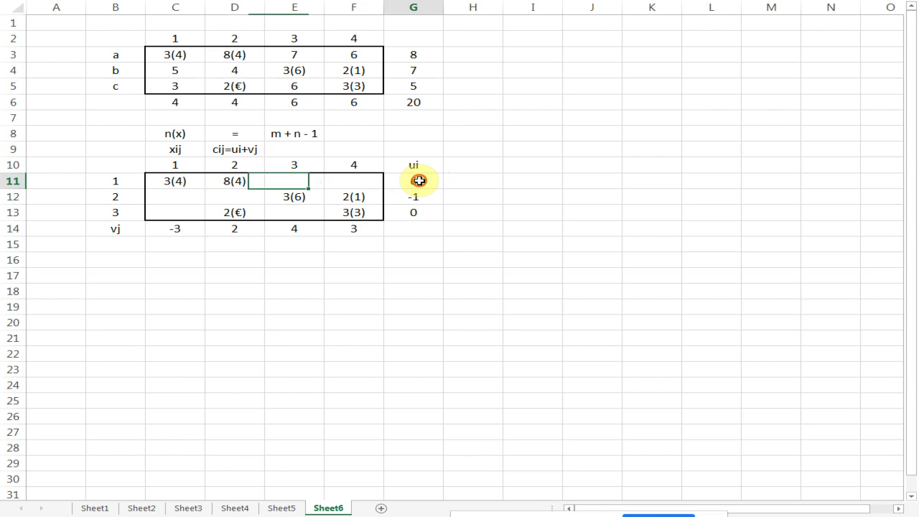
left_click(232, 225)
left_click(223, 183)
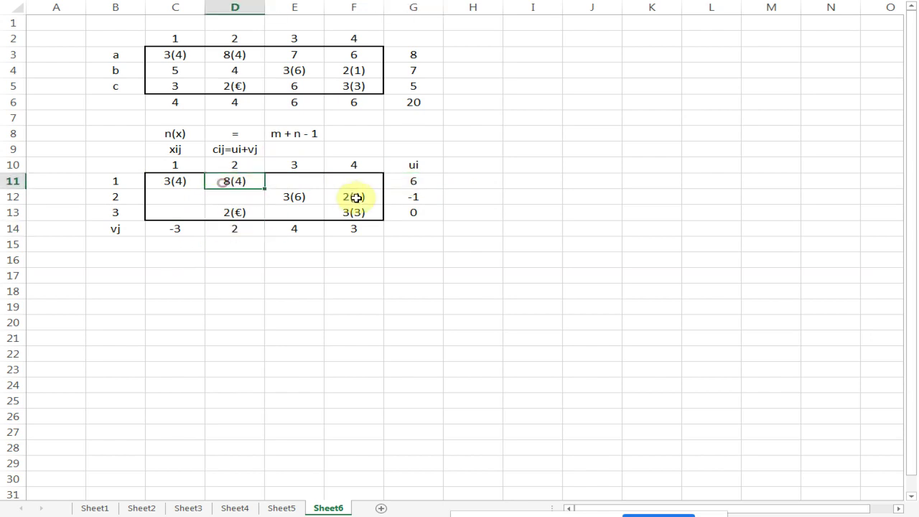
left_click(414, 198)
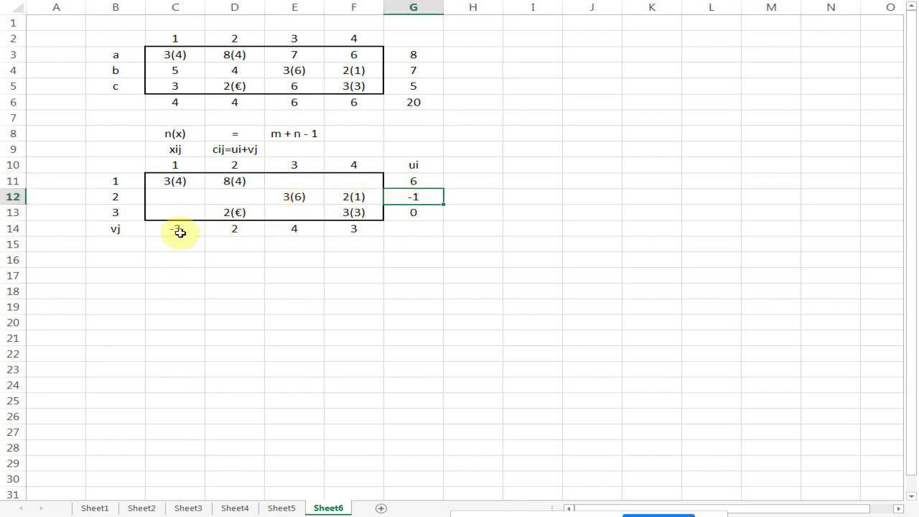
left_click(285, 230)
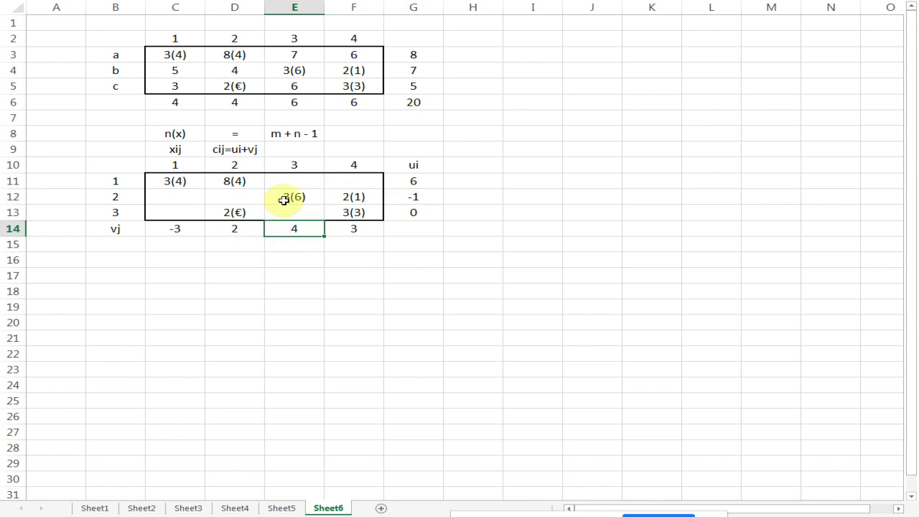
left_click(284, 201)
left_click(400, 198)
left_click(343, 230)
left_click(341, 203)
left_click(407, 210)
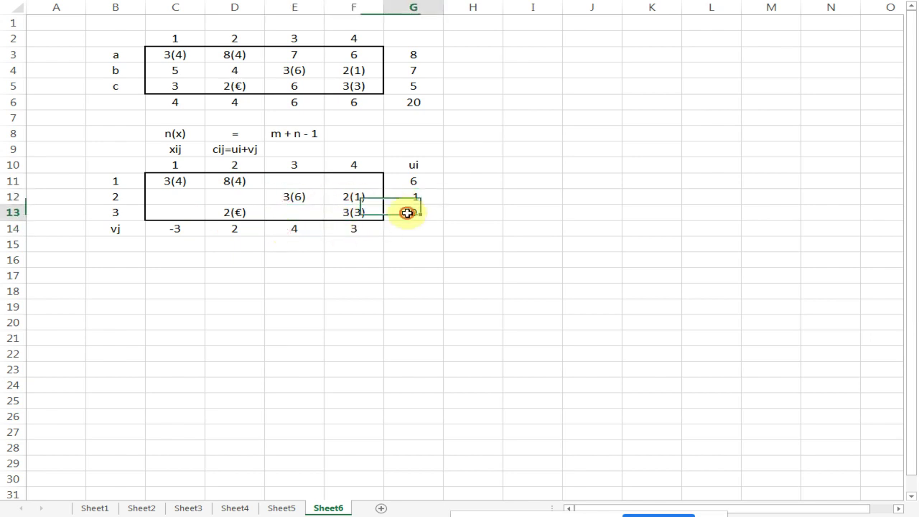
left_click(229, 228)
left_click(229, 212)
left_click(373, 213)
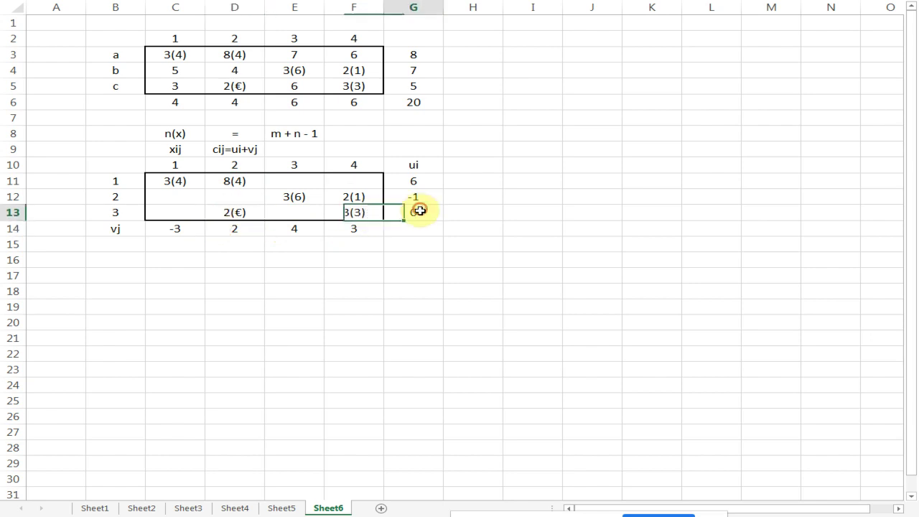
left_click(357, 211)
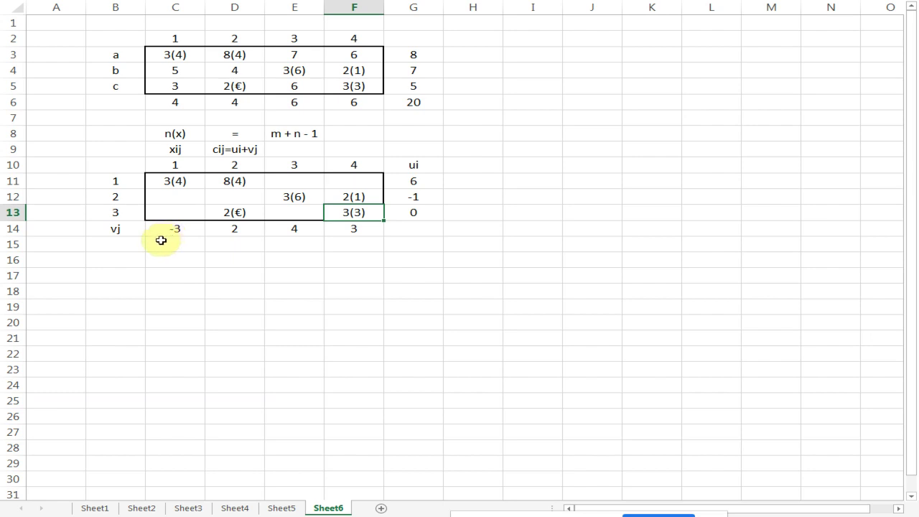
Copy the ui-vj table in B10:G14 and paste it below, starting at cell B16.
left_click(176, 149)
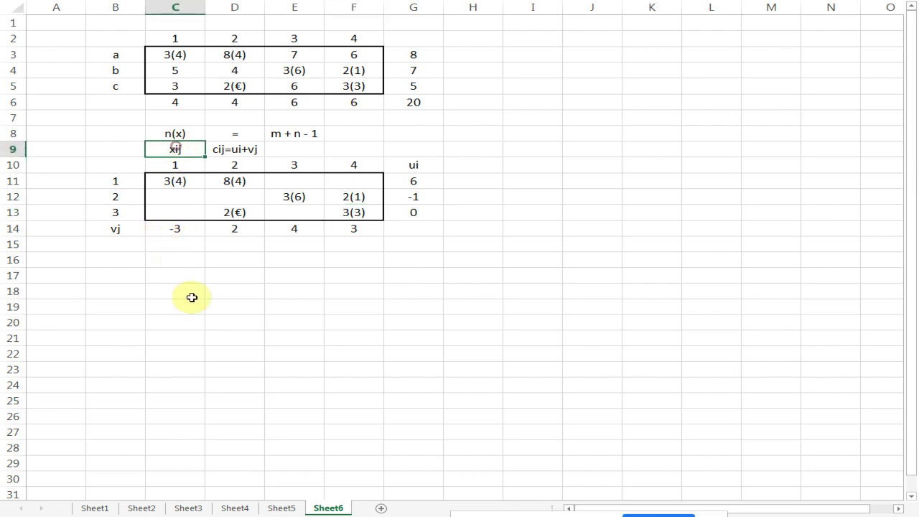
left_click(181, 264)
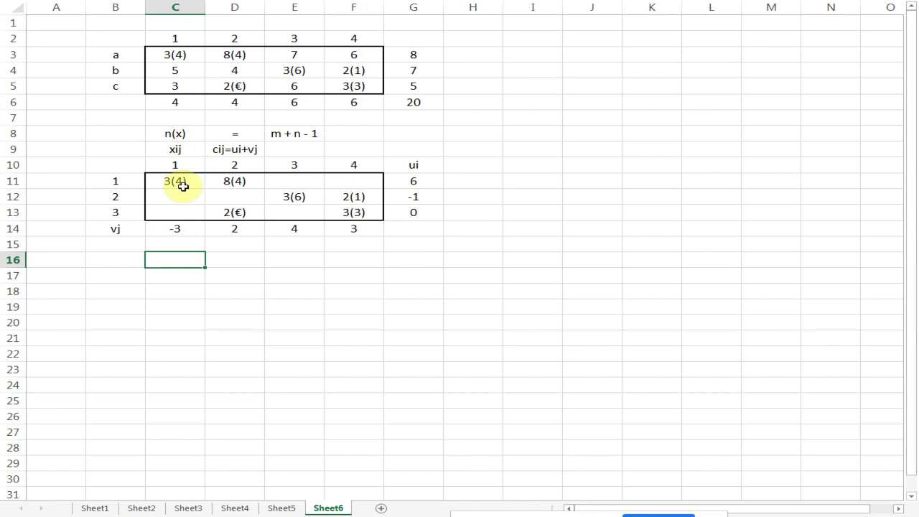
left_click_drag(183, 186, 359, 197)
left_click_drag(119, 165, 407, 227)
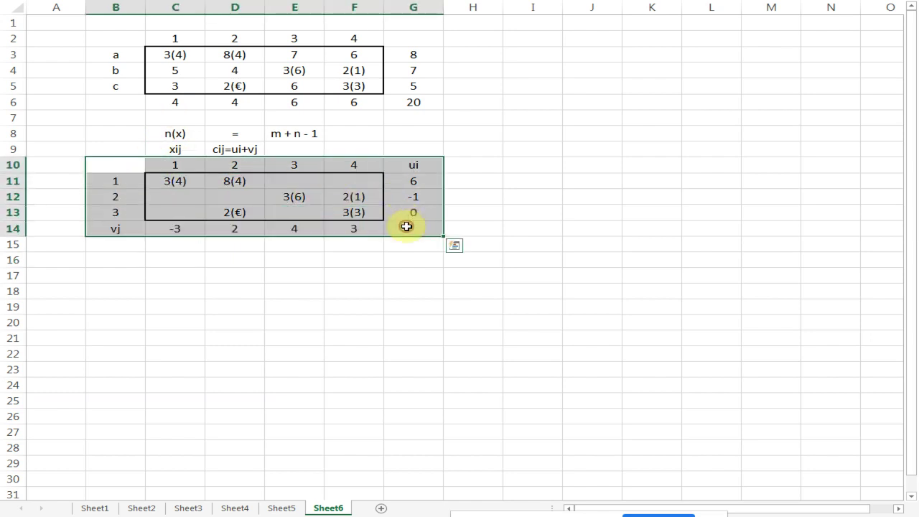
key("ctrl+c")
left_click_drag(115, 263, 296, 262)
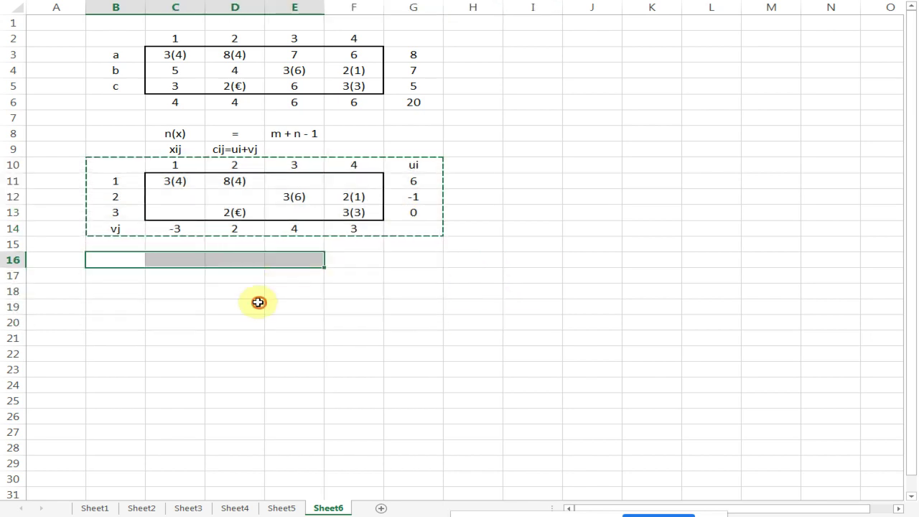
left_click(258, 304)
left_click(105, 249)
left_click(131, 263)
key("ctrl+v")
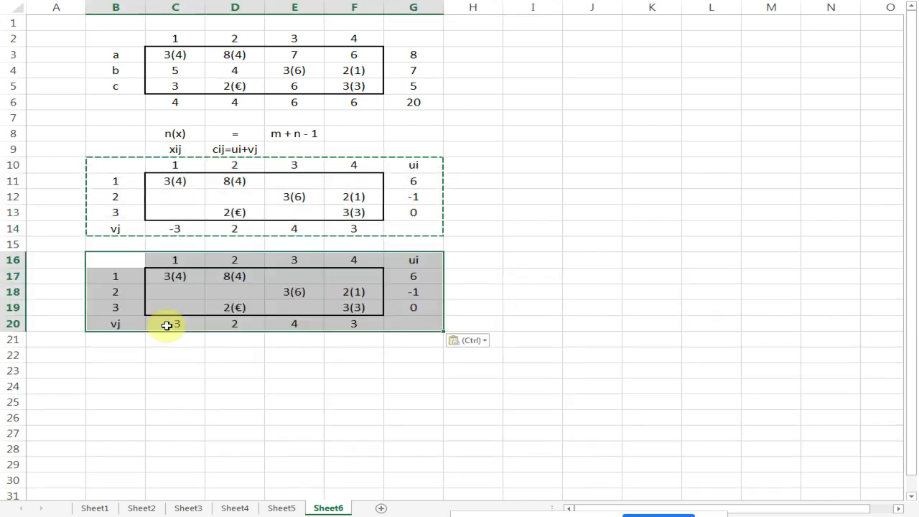
Replace the allocated cells C17, D17, E18, F18, D19 and F19 in the copied table with asterisks.
left_click(166, 352)
left_click(178, 274)
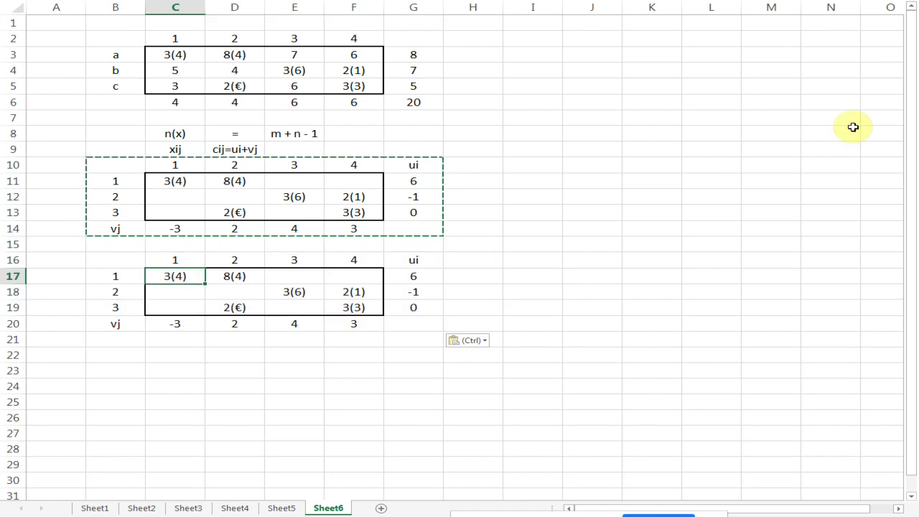
type("*")
key("Tab")
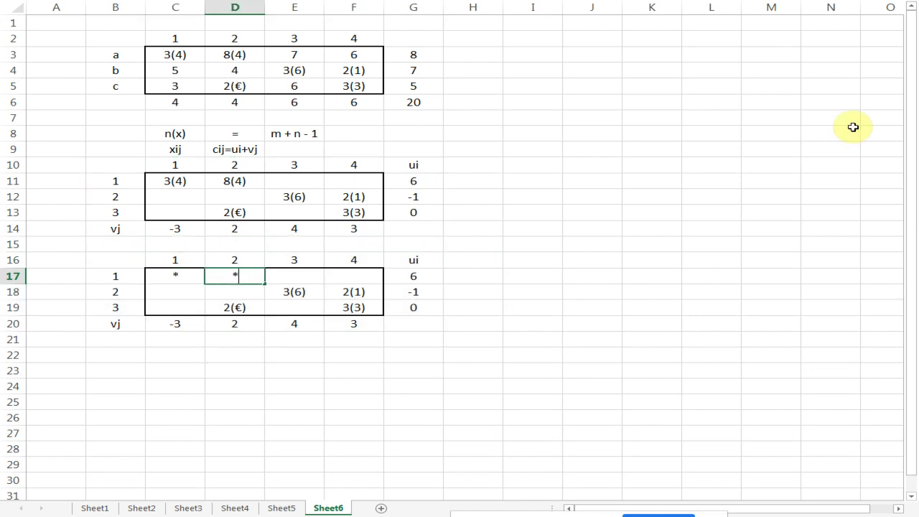
type("*")
key("Down")
key("Down")
key("Right")
key("Up")
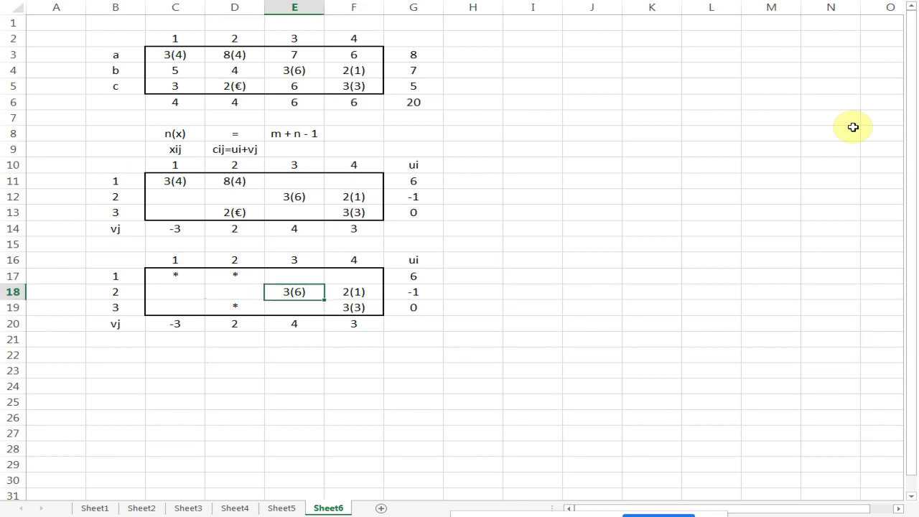
key("Right")
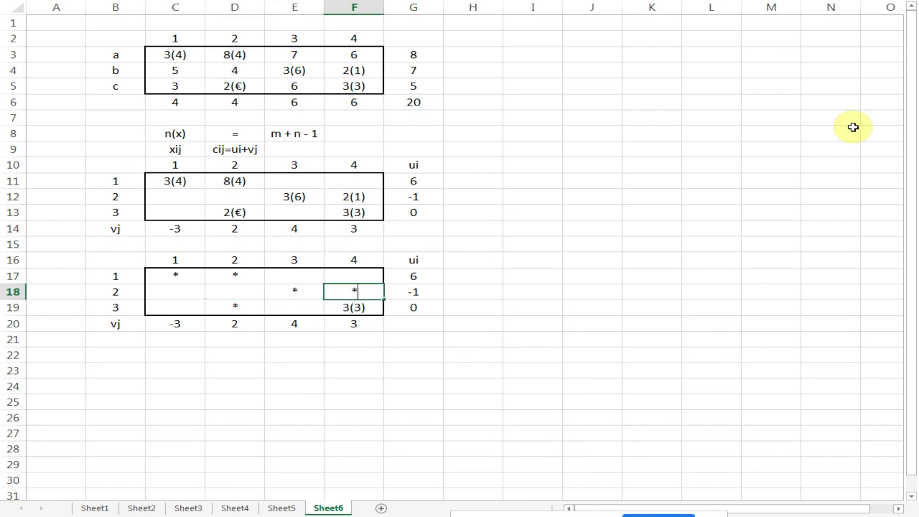
key("Down")
key("Up")
Fill the unallocated cells of row 1 with their ui+vj sums: 10 in E17 and 9 in F17.
left_click(461, 285)
left_click(430, 276)
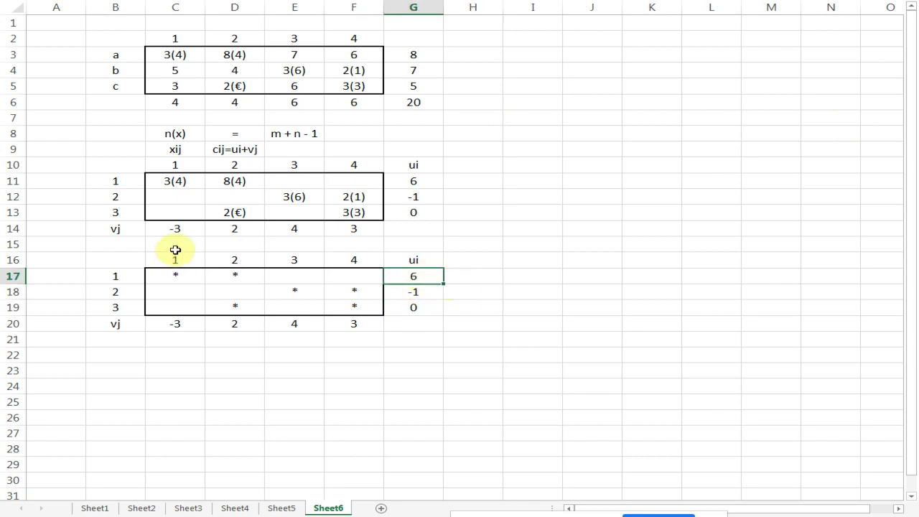
left_click(390, 274)
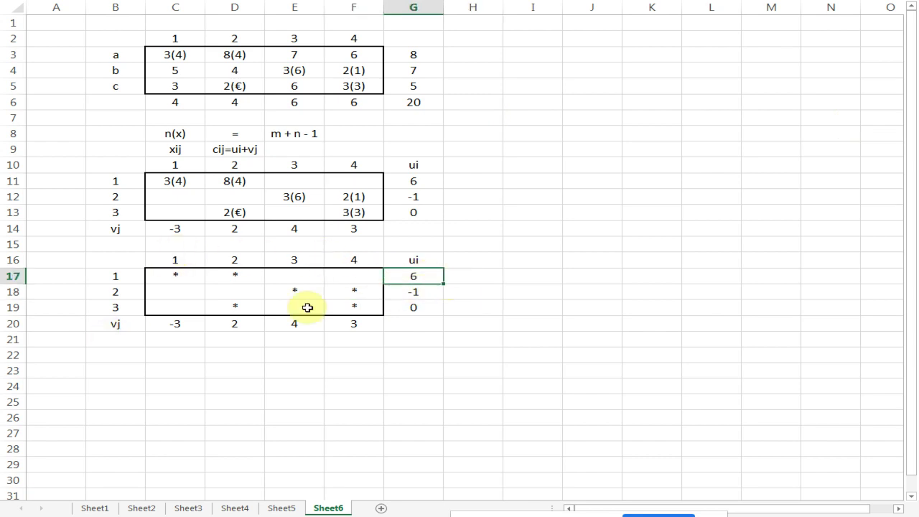
left_click(295, 275)
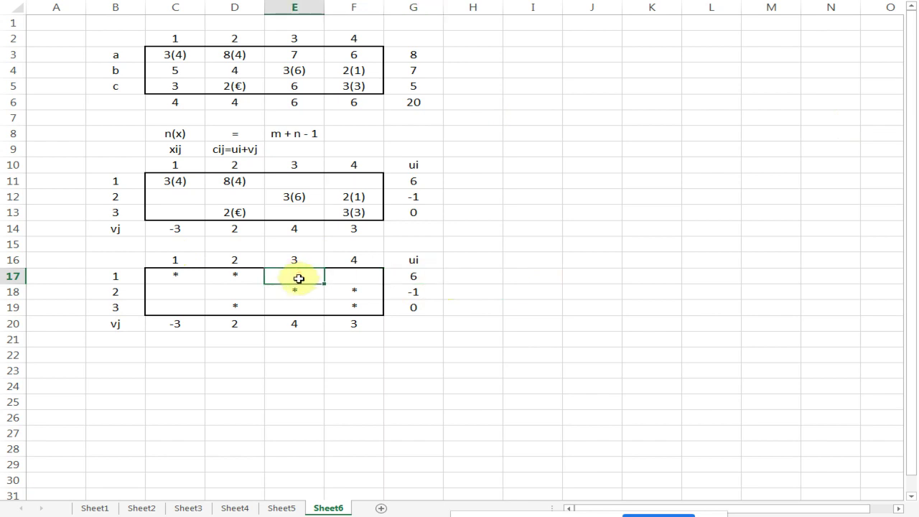
left_click(422, 276)
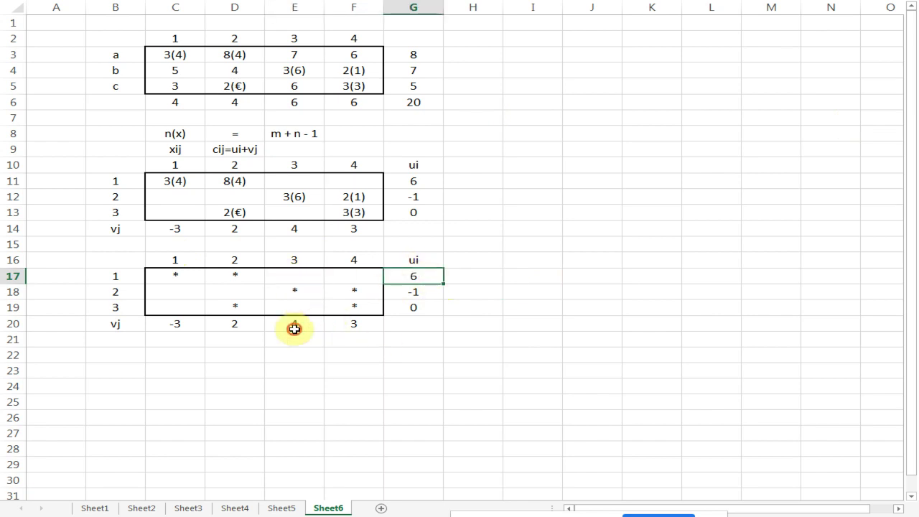
left_click(295, 326)
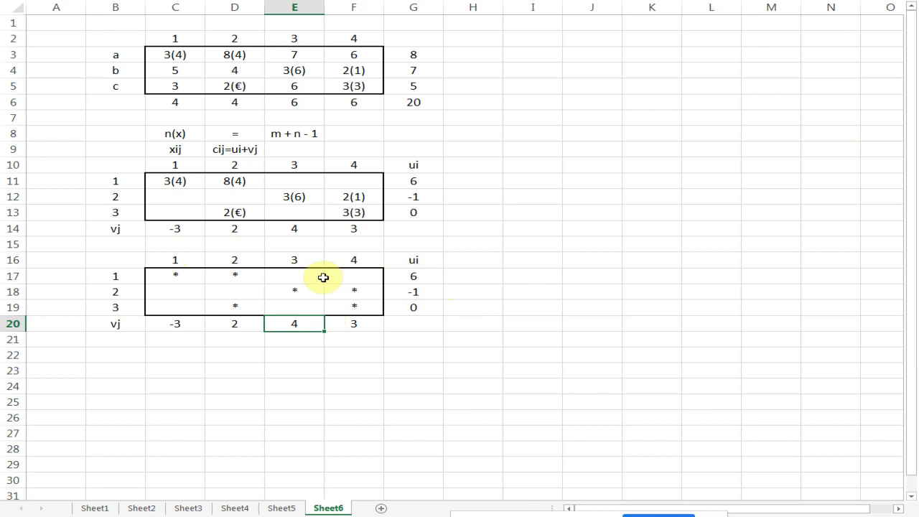
left_click(309, 275)
type("10")
key("Tab")
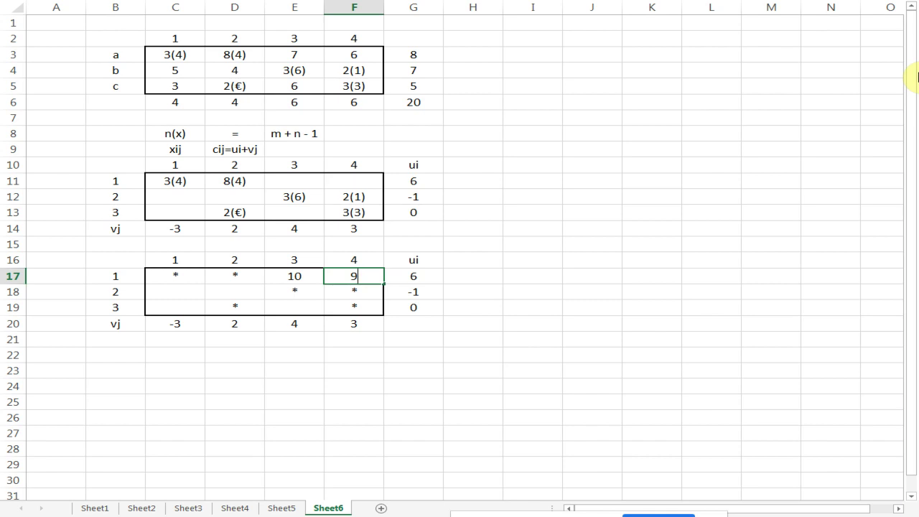
key("Return")
Fill the unallocated cells of row 2 with their ui+vj sums: -4 in C18 and 1 in D18.
key("Left")
key("Left")
key("Left")
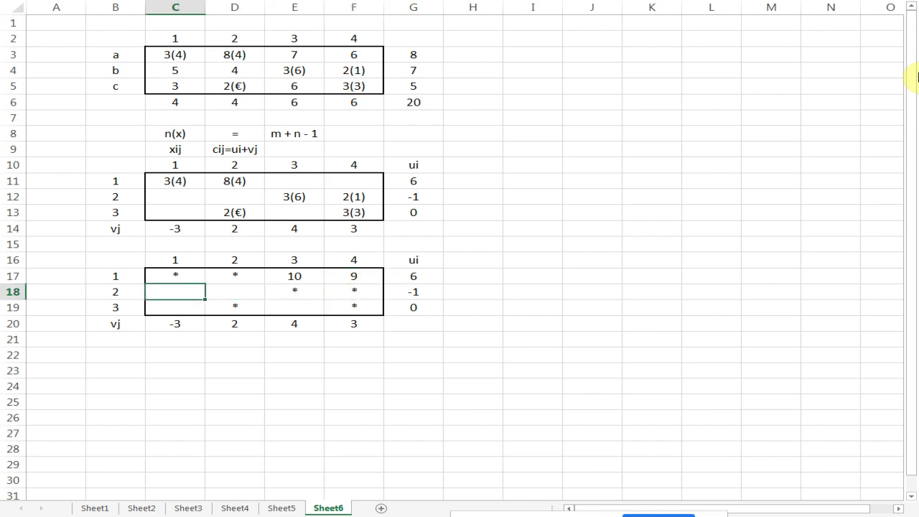
key("Right")
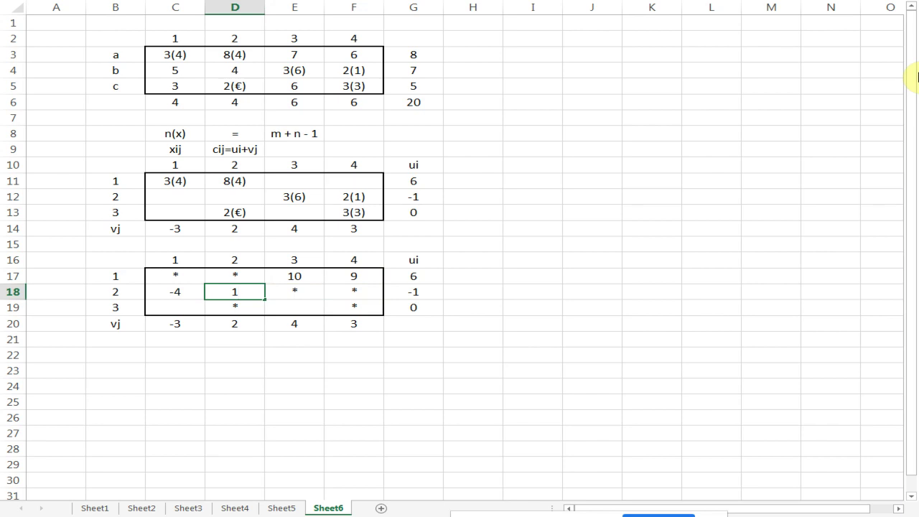
Fill the unallocated cells of row 3 with their ui+vj sums: -3 in C19 and 4 in E19.
key("Down")
key("Left")
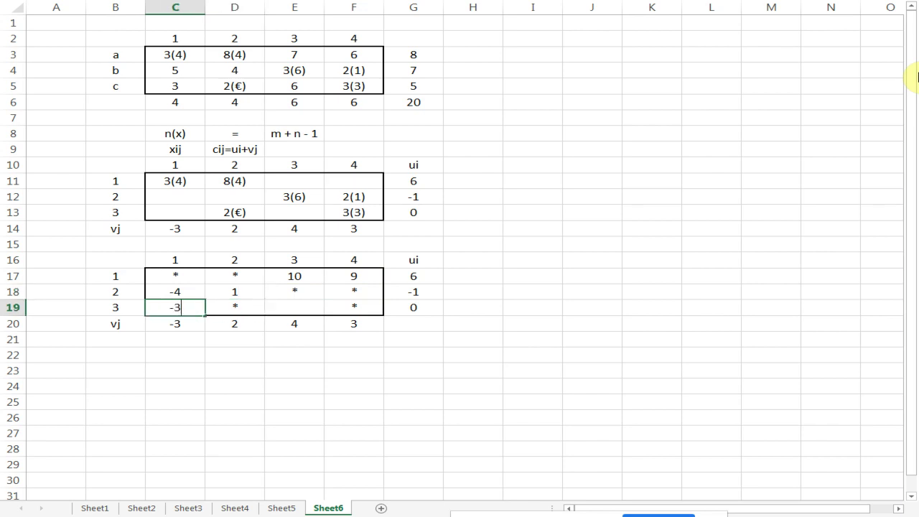
key("Right")
key("Right")
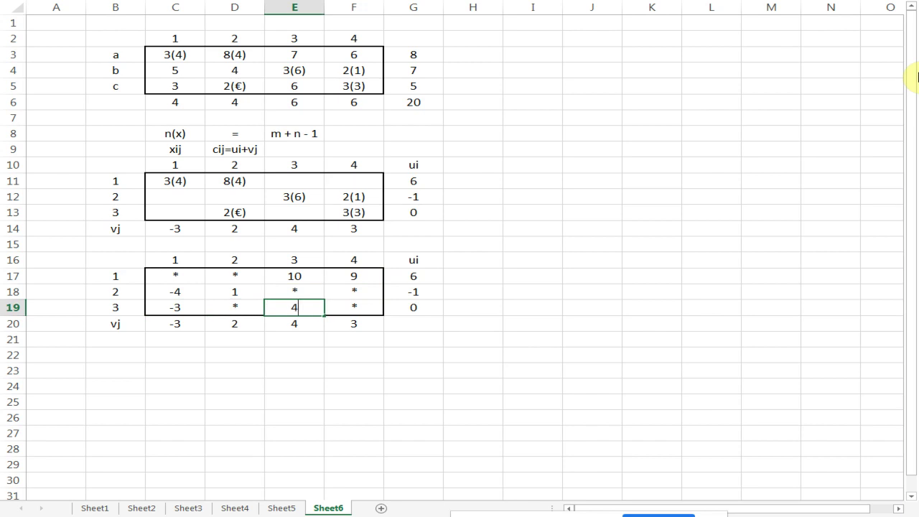
key("Down")
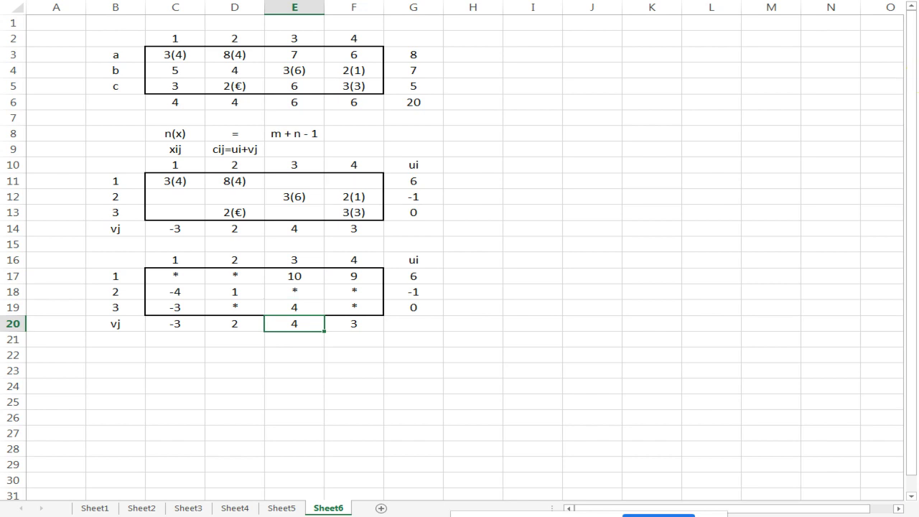
Label the ui+vj sums table with "zij=ui+vj" in D15 and the original cost table with "cij" in D1.
left_click(219, 245)
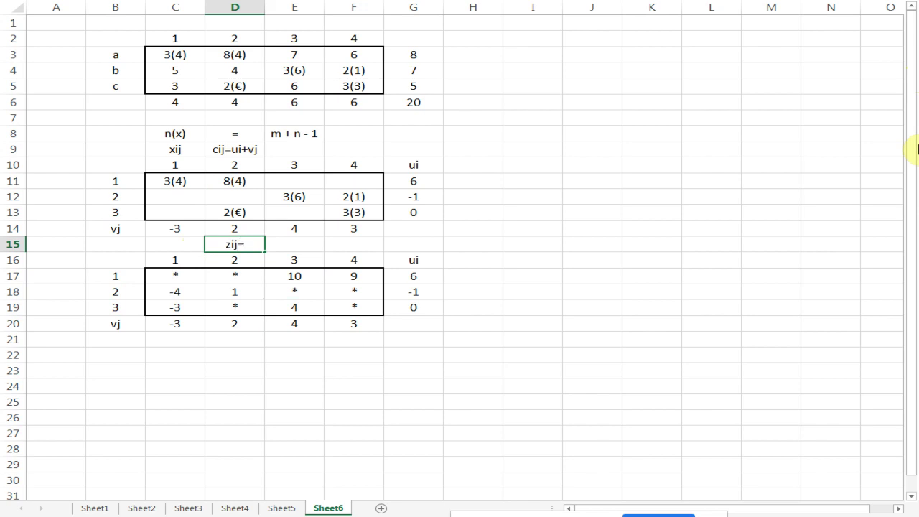
type("zij=ui+vj")
key("Return")
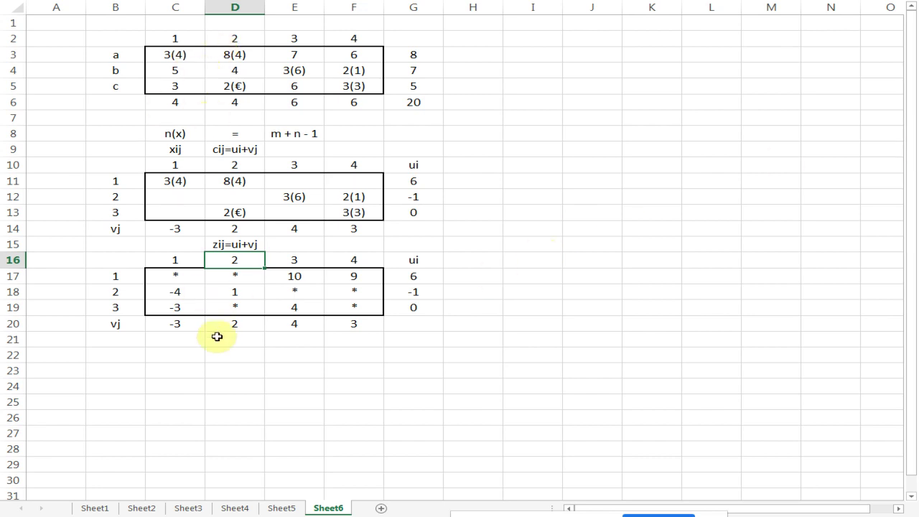
left_click(164, 351)
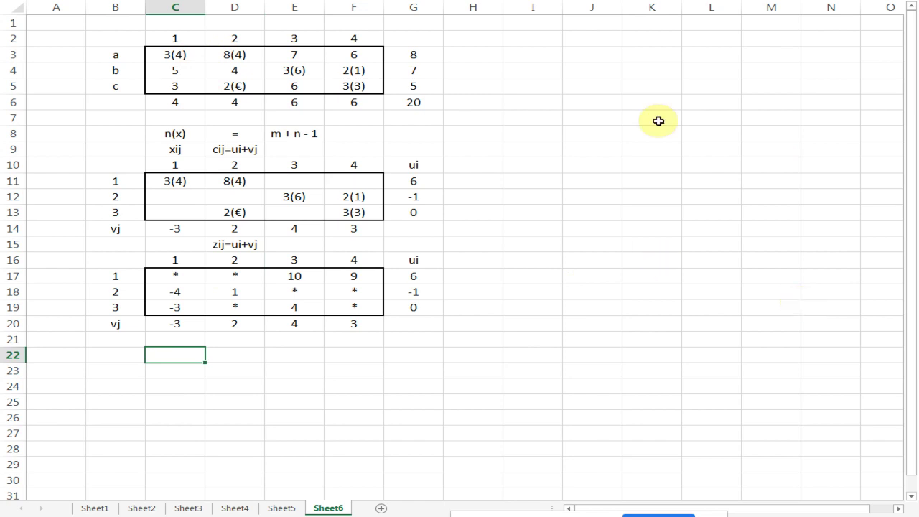
left_click(225, 23)
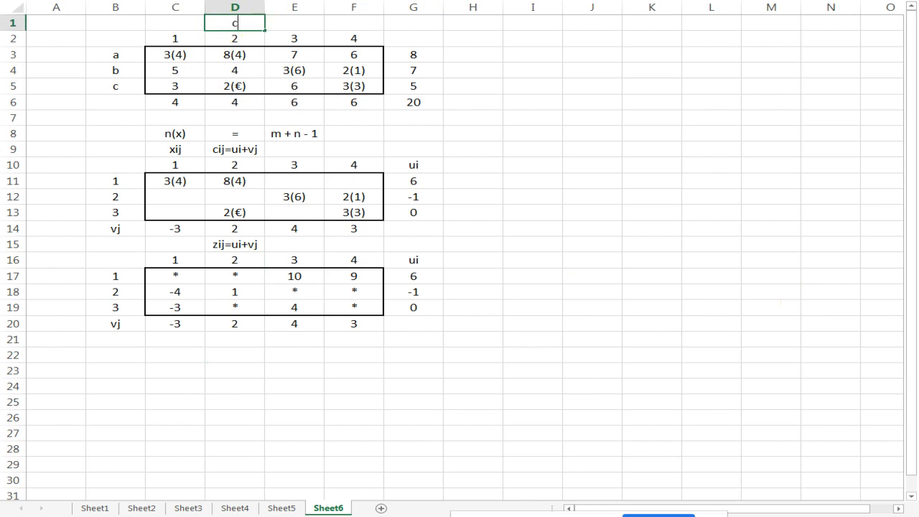
key("Down")
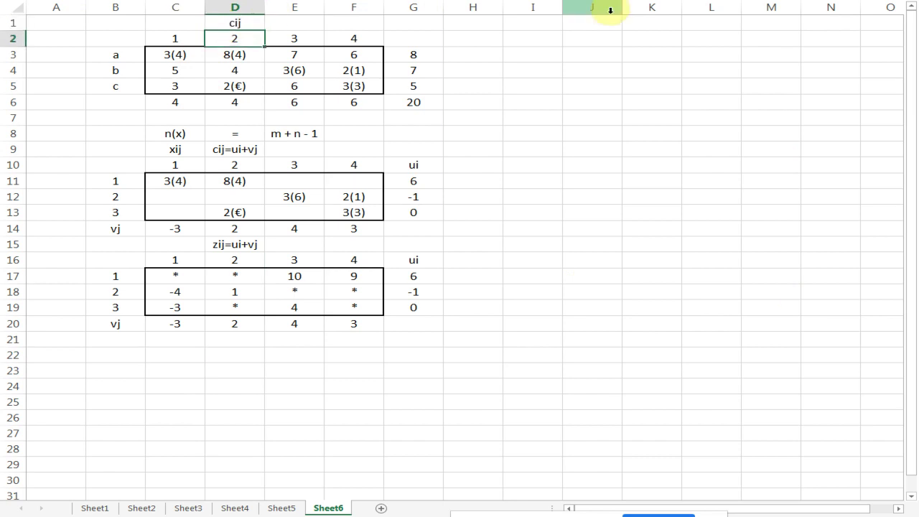
Enter the heading "dij=cij-zij" in cell C22, below the zij table.
left_click(242, 248)
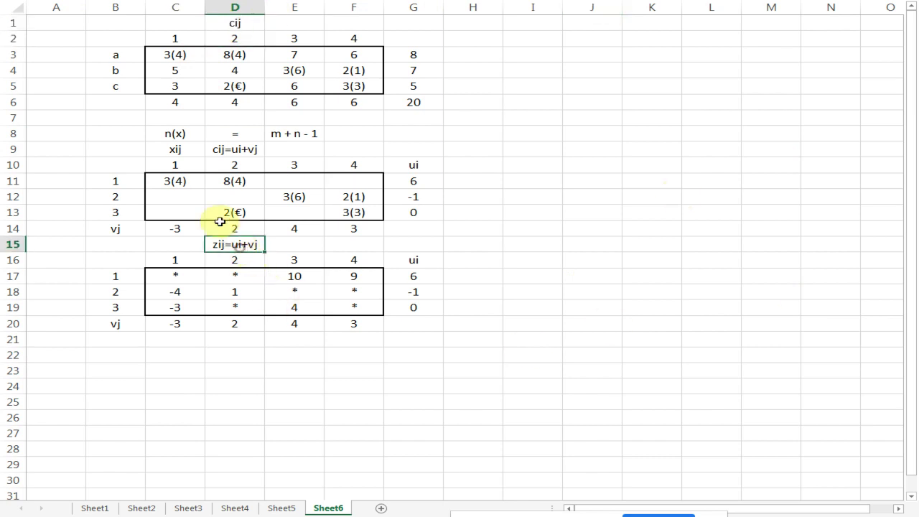
left_click(212, 182)
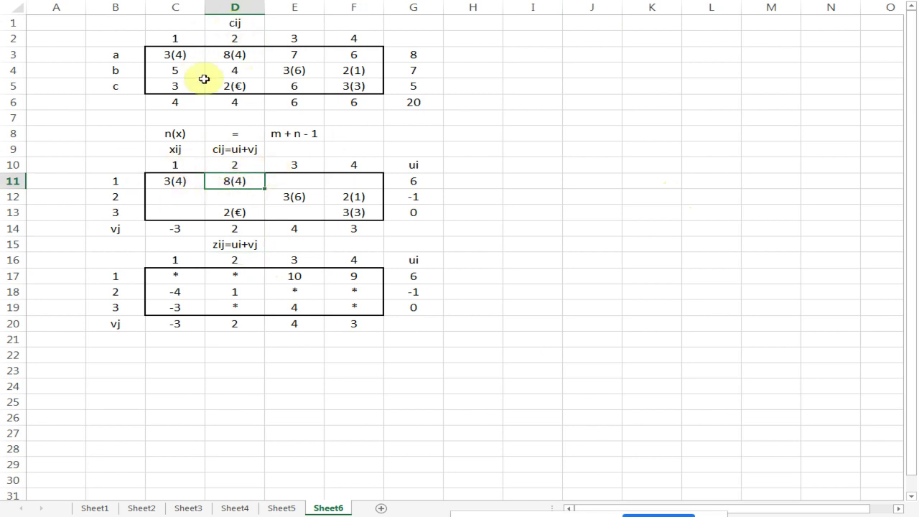
left_click(155, 358)
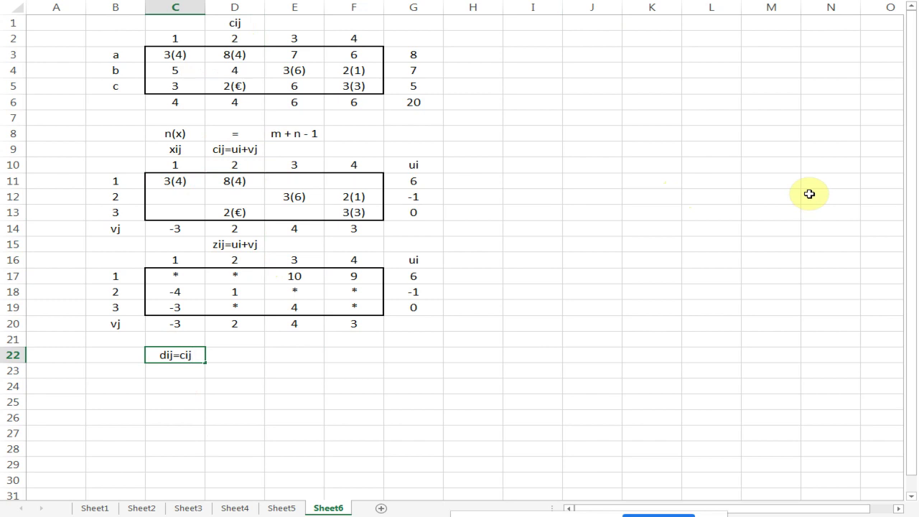
type("dij=cij-zij")
key("Return")
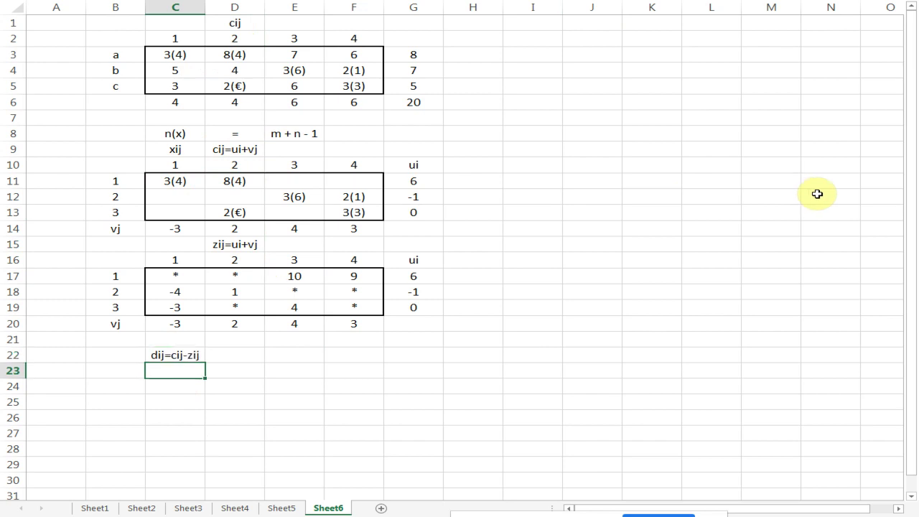
Copy the zij table in B16:G20 and paste it under the dij heading, starting at cell B23.
left_click_drag(123, 261, 400, 318)
key("ctrl+c")
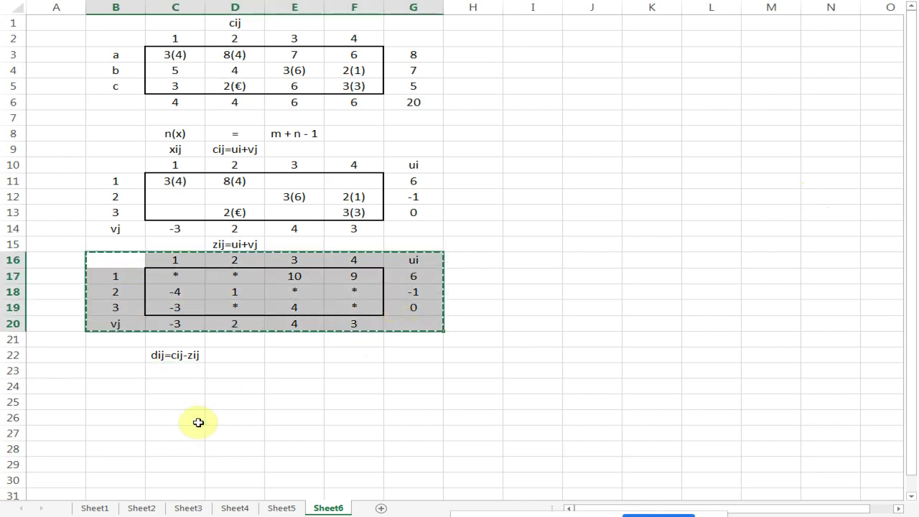
left_click(115, 365)
key("ctrl+v")
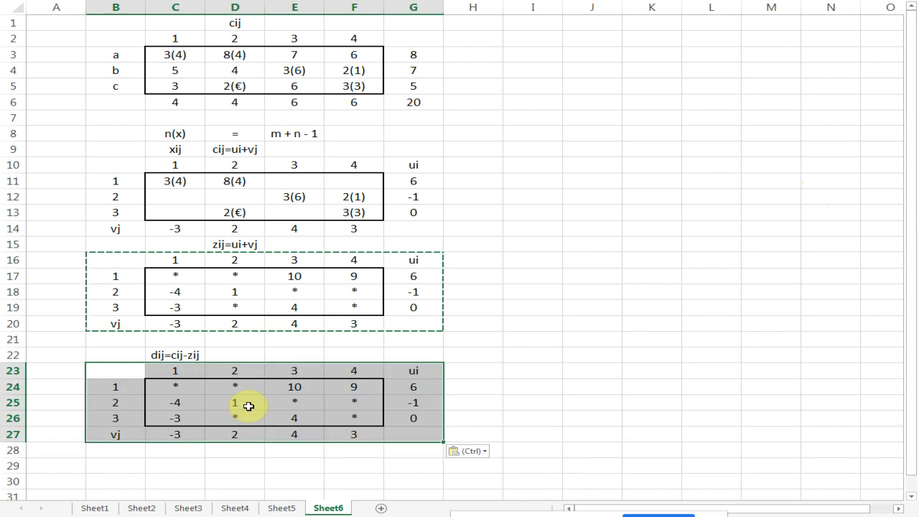
Enter the formula =C3-C17 in cell C24 to subtract zij from cij.
left_click(162, 393)
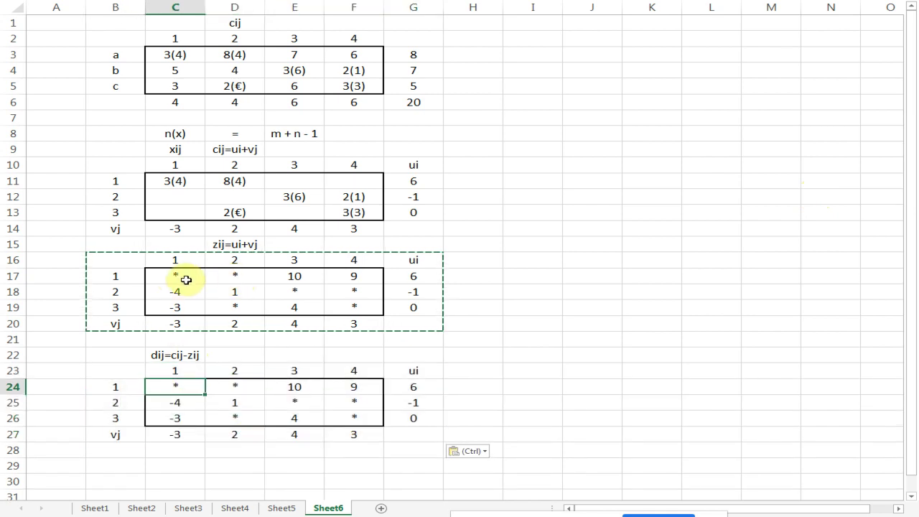
type("=")
key("Up")
key("Up")
key("Up")
key("Up")
key("Up")
key("Up")
key("Up")
key("Up")
key("Up")
key("Up")
key("Up")
key("Up")
key("Up")
key("Up")
key("Up")
key("Up")
key("Up")
key("Up")
key("Up")
key("Up")
key("Up")
type("-")
key("Up")
key("Up")
key("Up")
key("Up")
key("Up")
key("Up")
key("Up")
key("Return")
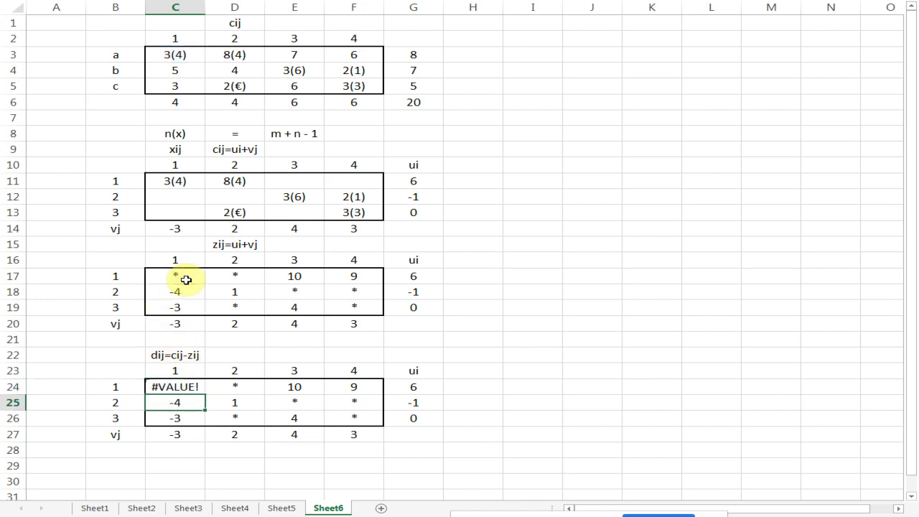
Fill the C24 formula across the whole dij grid C24:F26.
left_click(202, 391)
left_click_drag(206, 394, 381, 421)
left_click(423, 466)
Replace the allocated cells C24, D24, E25, F25, F26 and D26 in the dij table with asterisks.
left_click(153, 386)
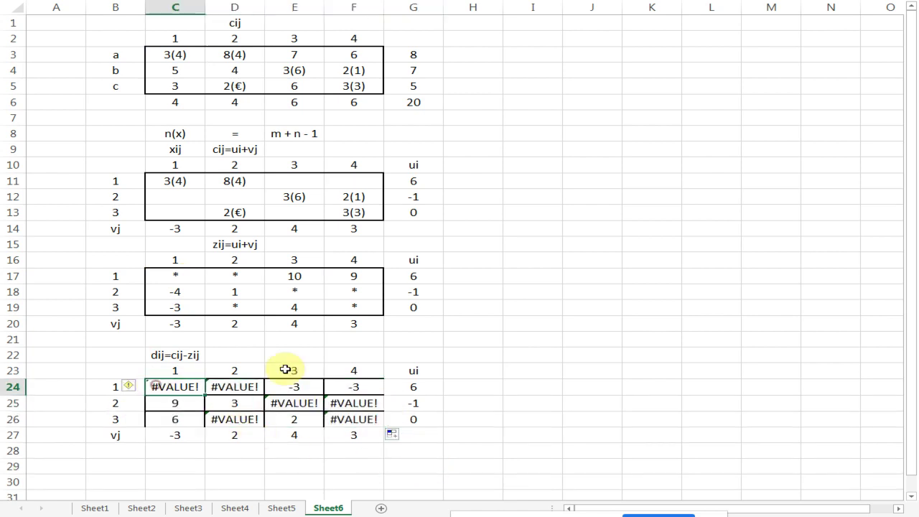
type("*")
key("Tab")
type("*")
key("Tab")
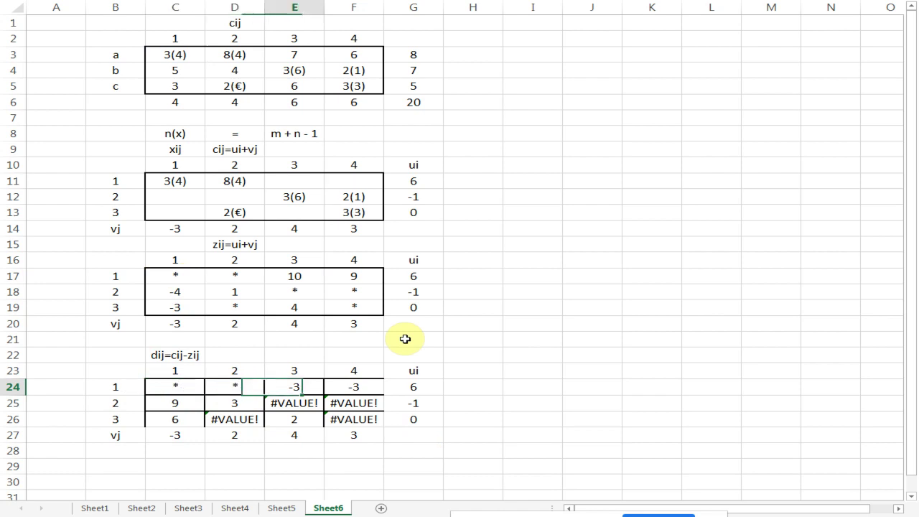
key("Down")
key("Right")
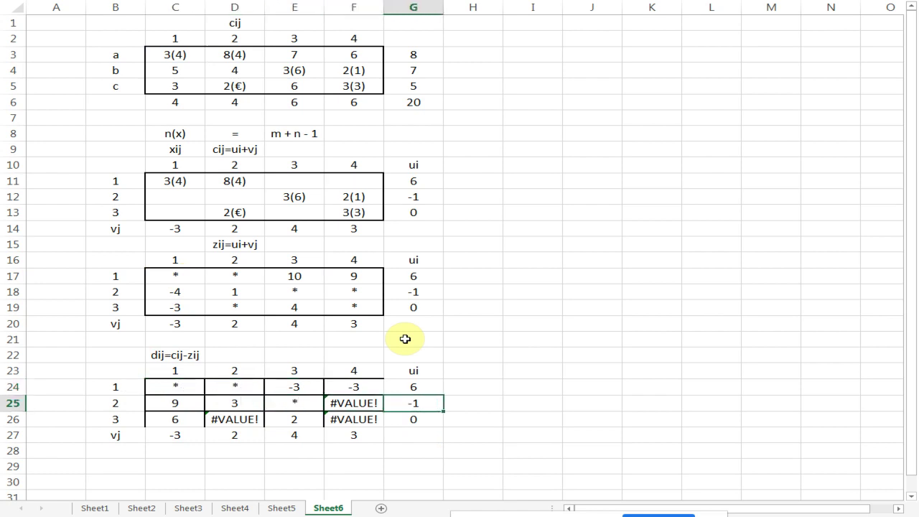
type("*")
key("Return")
type("*")
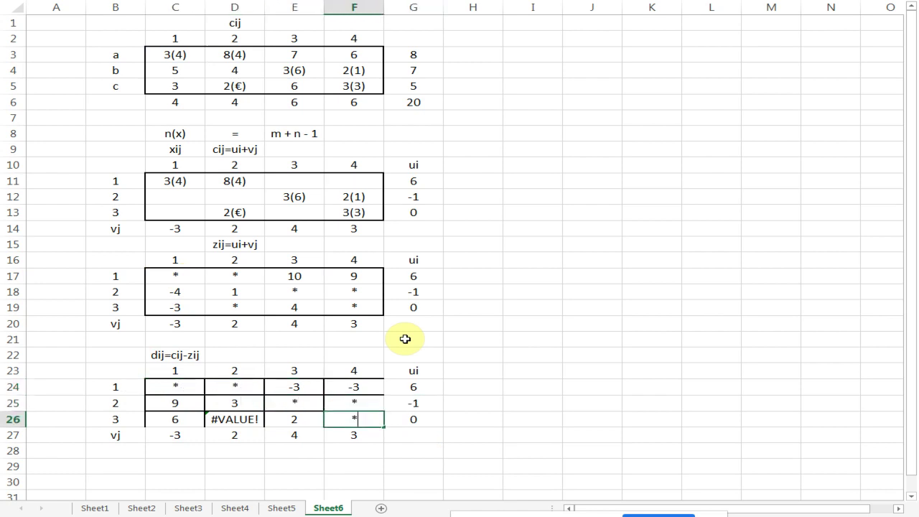
key("Left")
key("Left")
type("*")
key("Return")
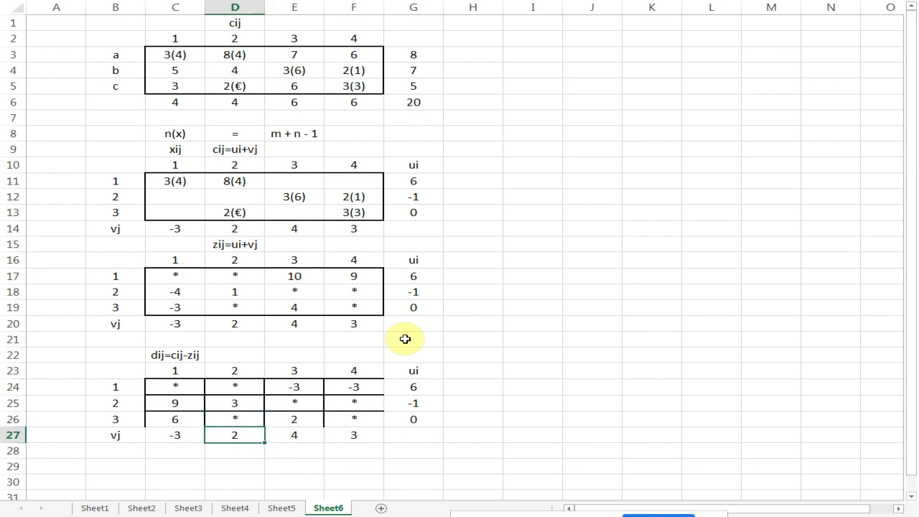
Examine the dij values in E24 and F24 against their cij and zij values, checking E24's formula =E3-E17.
left_click(302, 390)
scroll(460, 383, "down", 1)
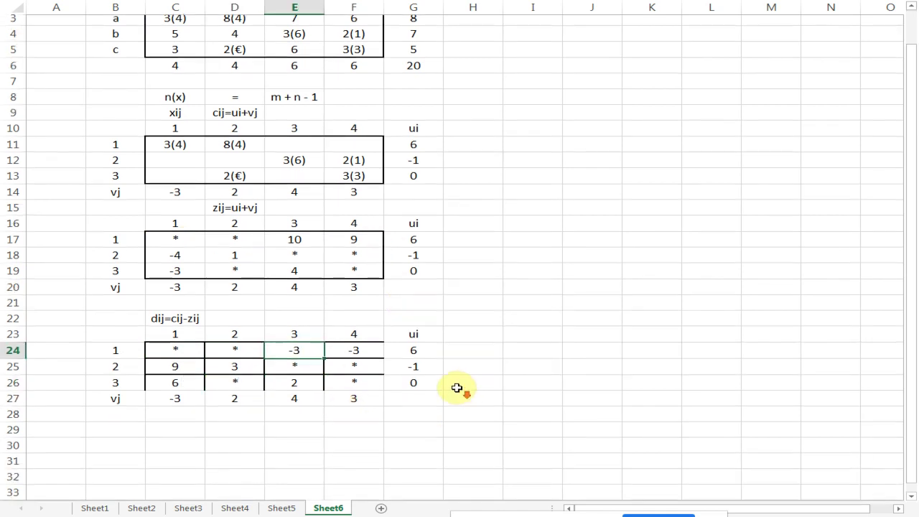
scroll(420, 337, "up", 1)
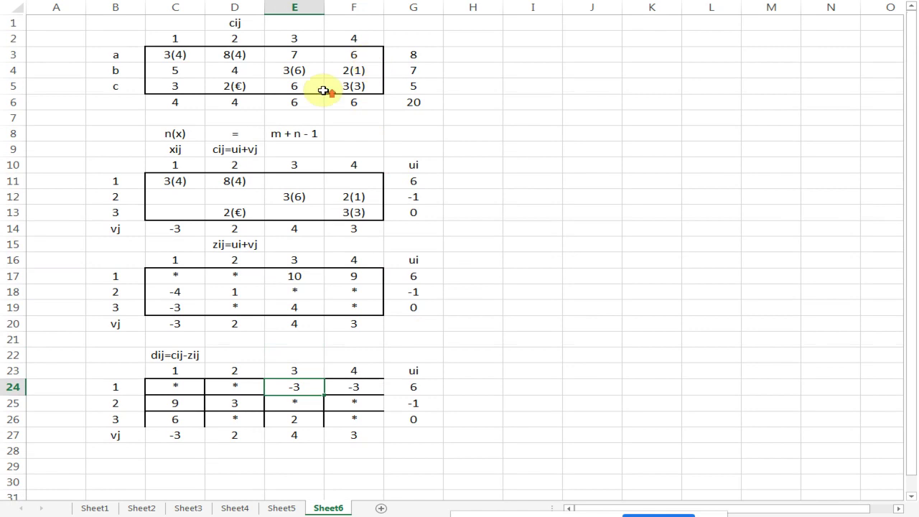
left_click(364, 273)
left_click(361, 383)
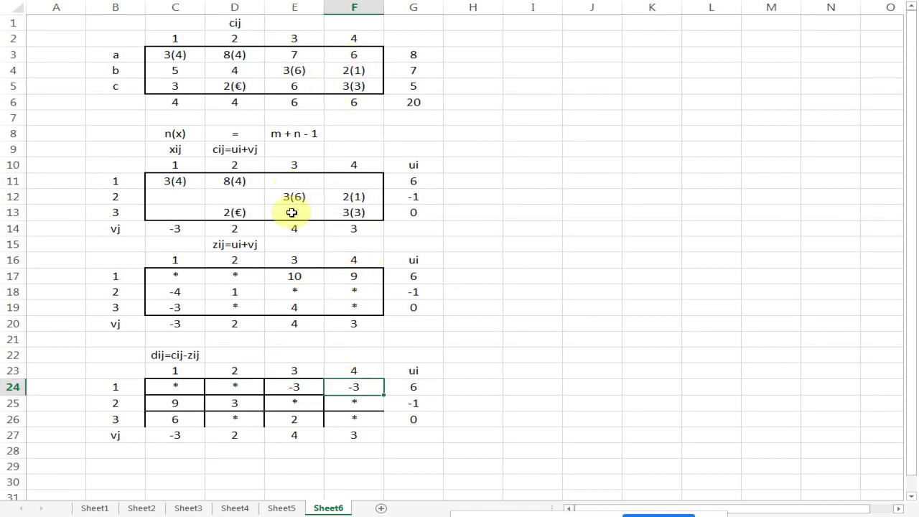
left_click(300, 385)
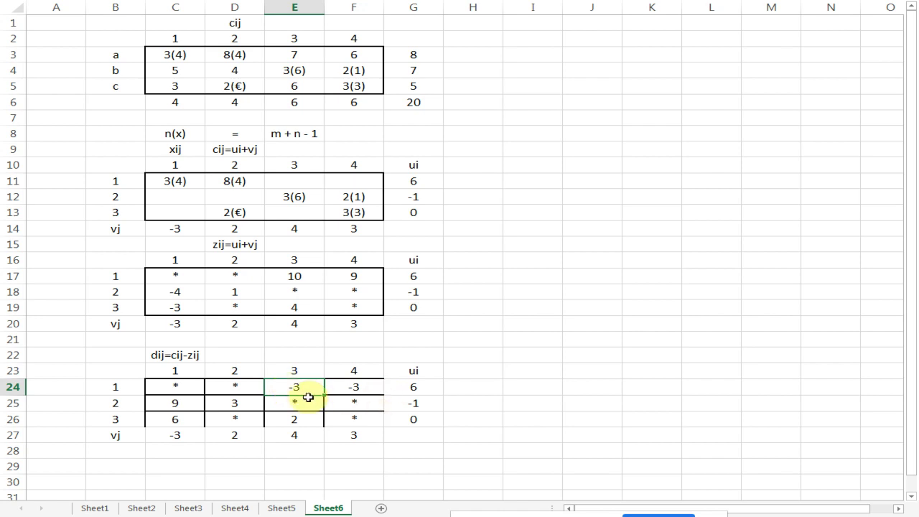
left_click(298, 391)
type("=E3-E17")
key("ctrl+Return")
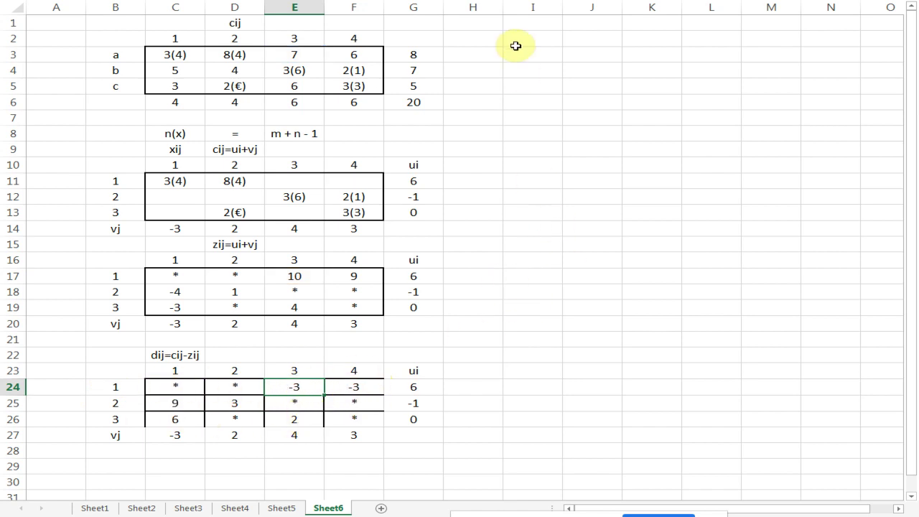
Copy the dij table in B23:G27, including its ui column and vj row.
left_click(132, 374)
left_click_drag(135, 375, 400, 435)
key("ctrl+c")
left_click(522, 55)
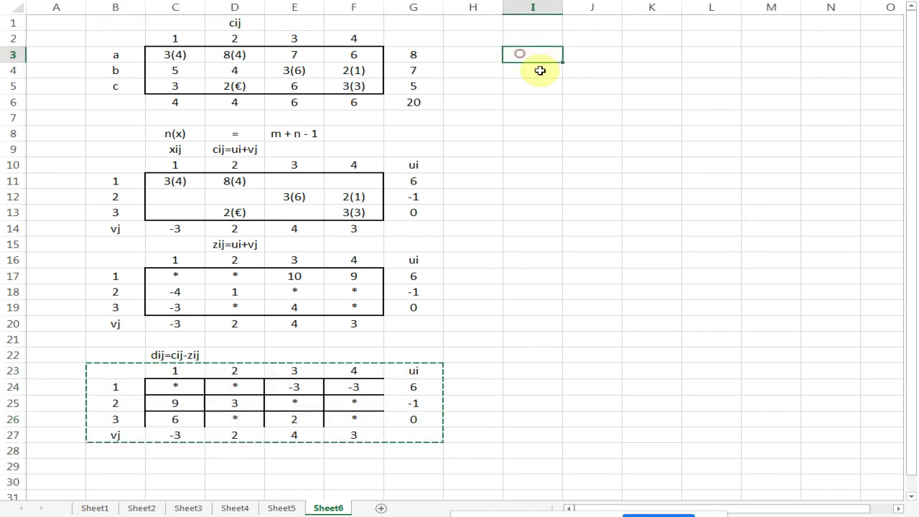
key("ctrl+v")
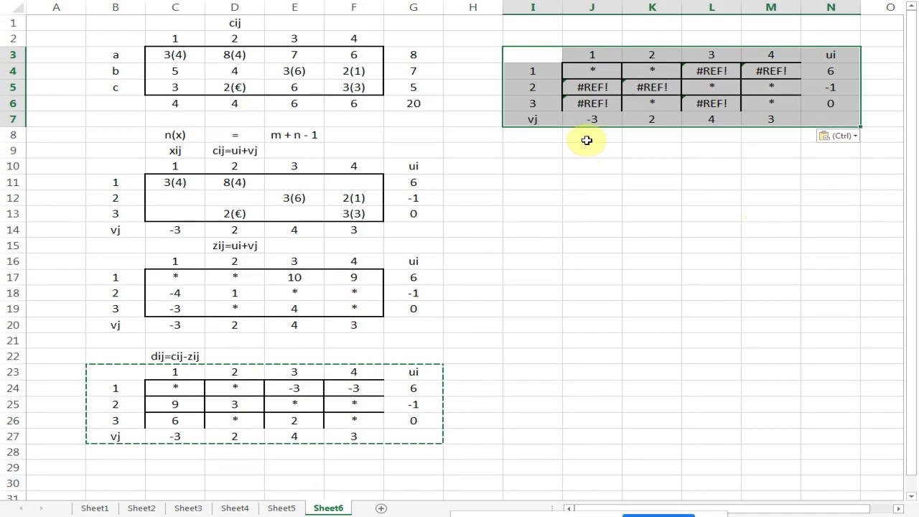
key("ctrl+z")
Paste the copied dij table beside the cost table starting at cell I2, keeping its formatting but converting the formulas to values.
left_click(491, 37)
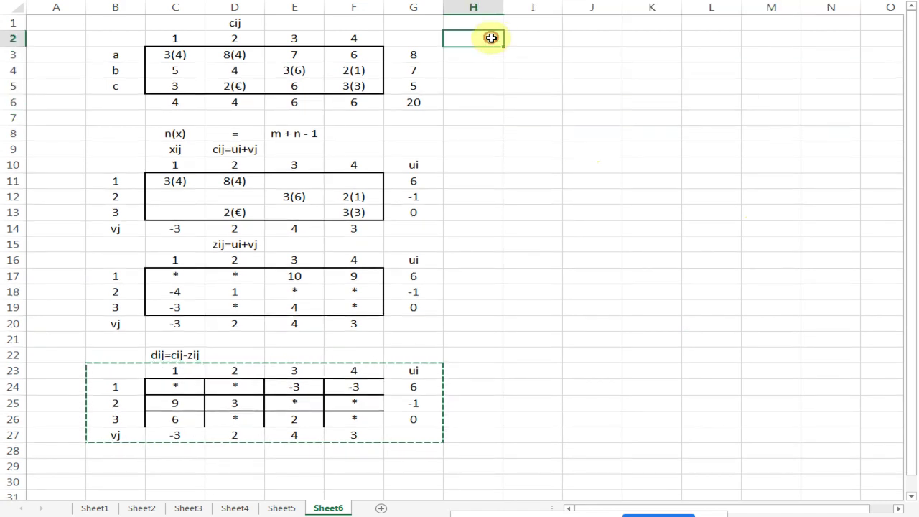
left_click(527, 33)
key("ctrl+v")
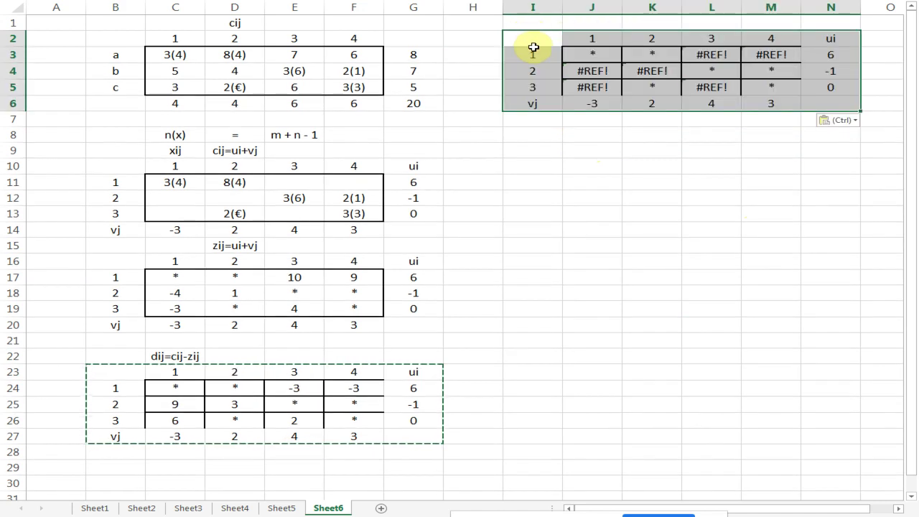
key("ctrl")
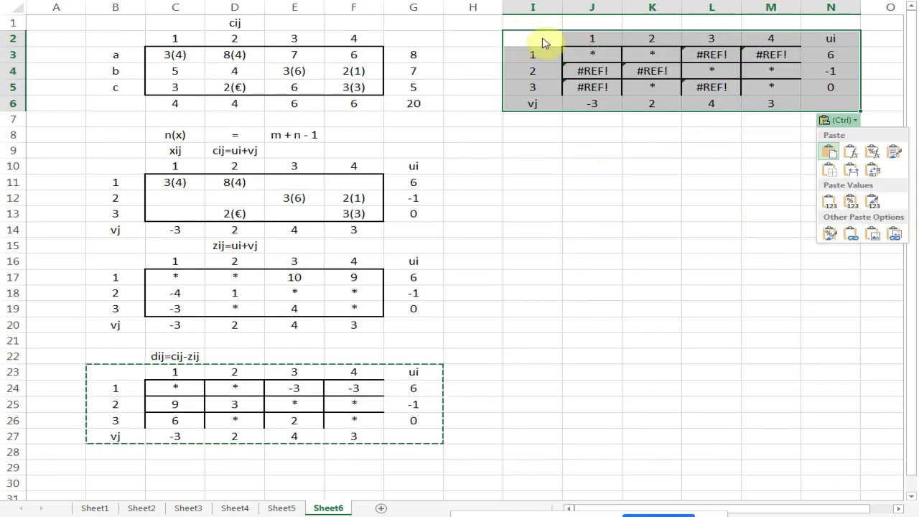
right_click(543, 39)
left_click(593, 95)
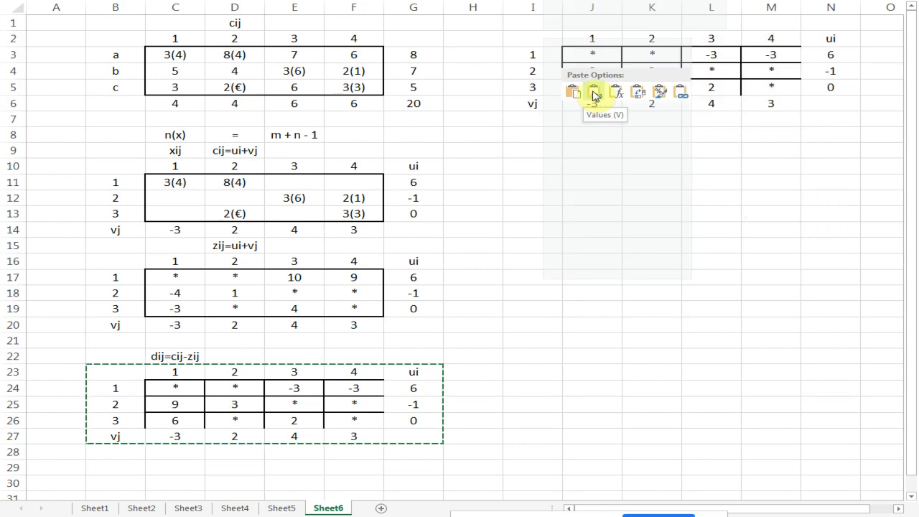
left_click(629, 214)
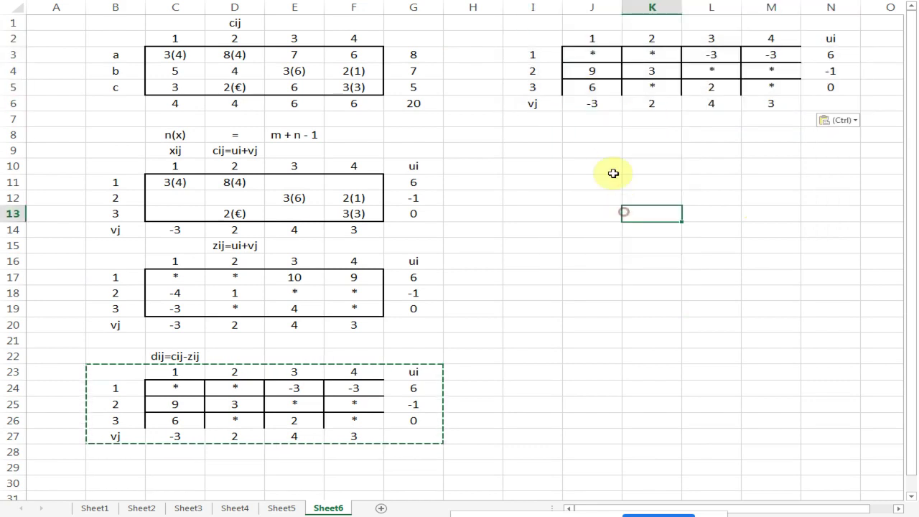
left_click(671, 129)
left_click(610, 57)
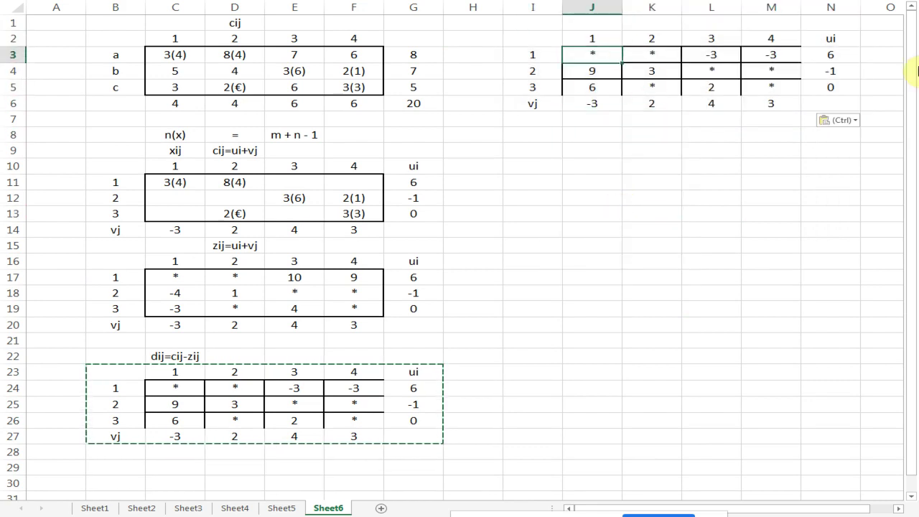
key("Up")
key("Down")
key("Down")
key("Up")
key("Down")
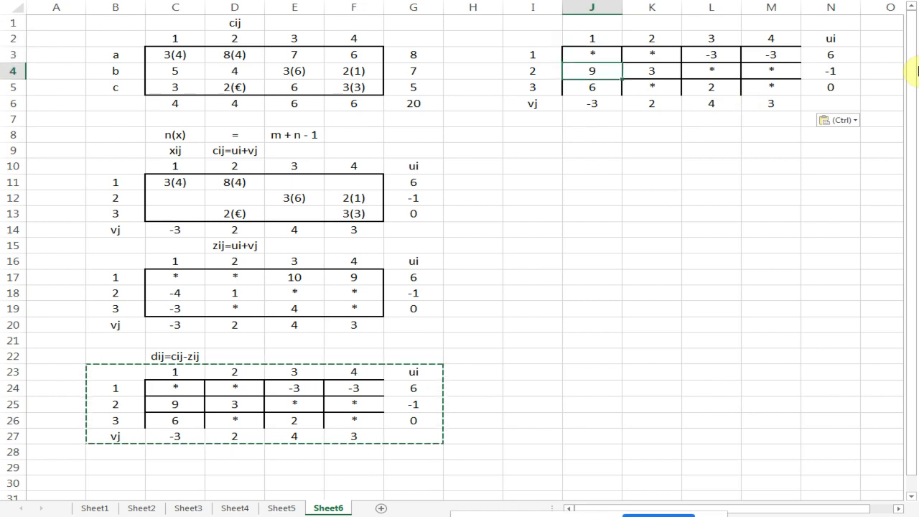
Clear the positive dij values from cells J4, K4, J5 and L5 of the pasted table.
key("Delete")
key("Right")
key("Delete")
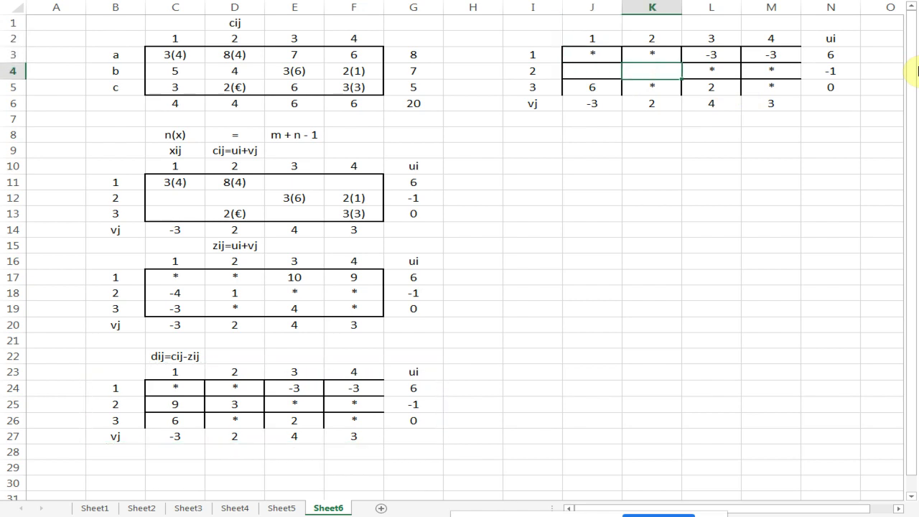
key("Down")
key("Left")
key("Delete")
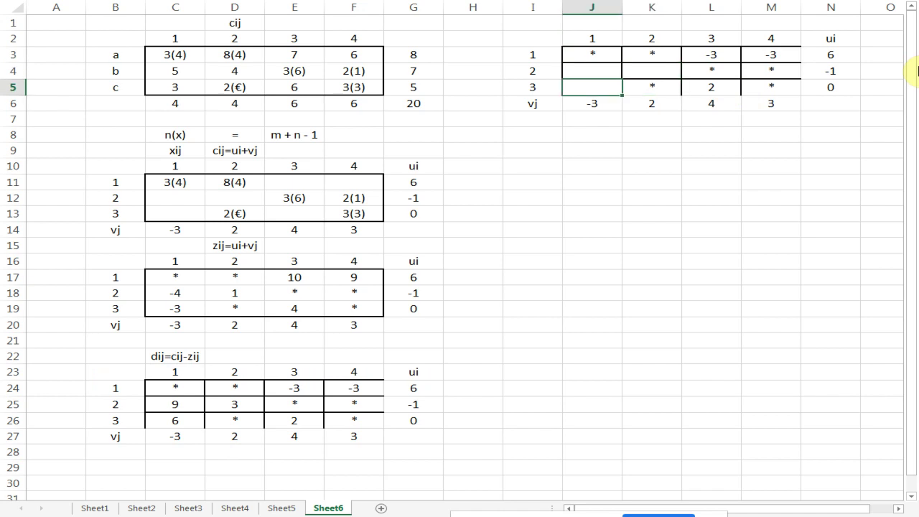
key("Right")
key("Right")
key("Delete")
Clear the -3 in M3, leaving L3 as the only negative dij value in the pasted table.
key("Up")
key("Up")
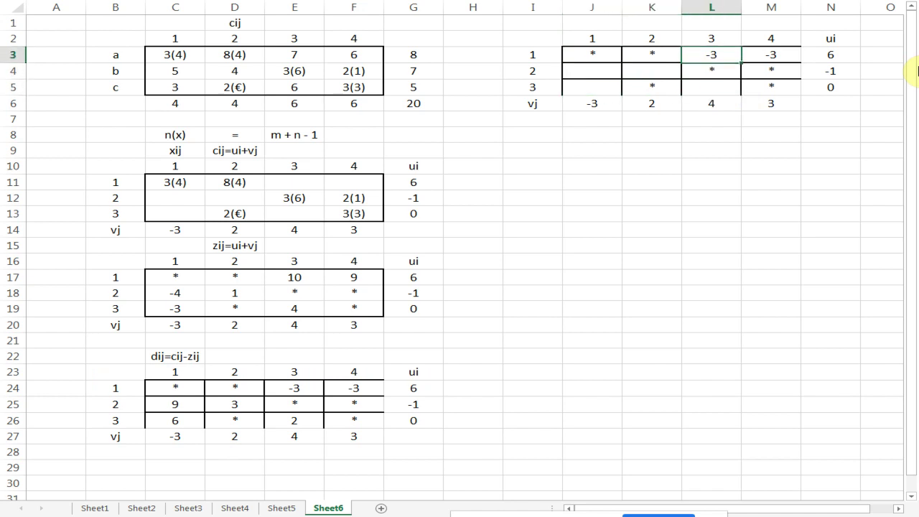
key("Right")
key("Delete")
Clear the vj row of the pasted table, from its label in I6 through M6.
key("Down")
key("Down")
key("Down")
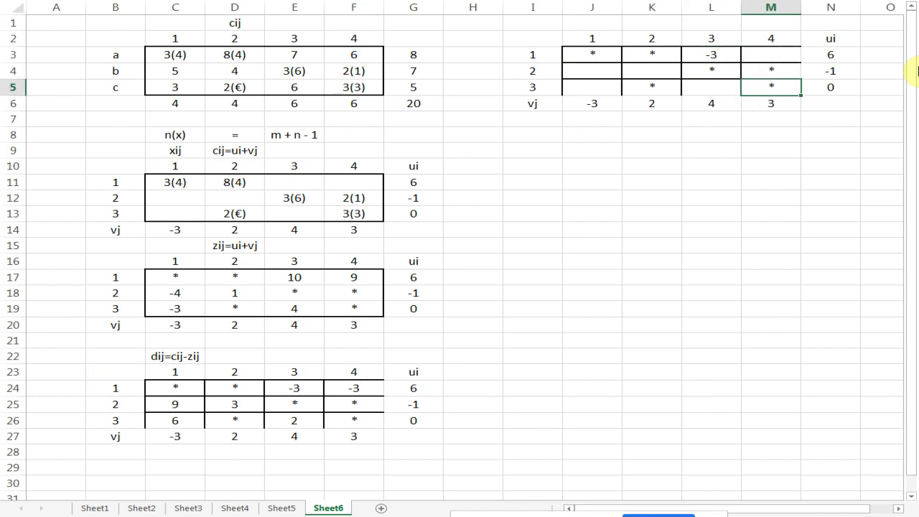
key("ctrl+Left")
key("shift+Right")
key("shift+Right")
key("shift+Right")
key("shift+Right")
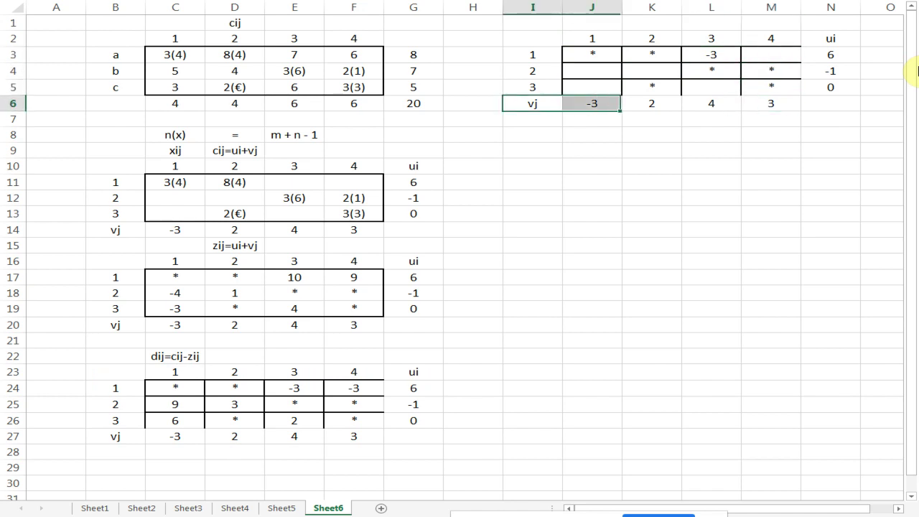
key("Delete")
Clear the ui column beside the pasted table, including its heading, in N2:N6.
key("Right")
key("Right")
key("Right")
key("Right")
key("Right")
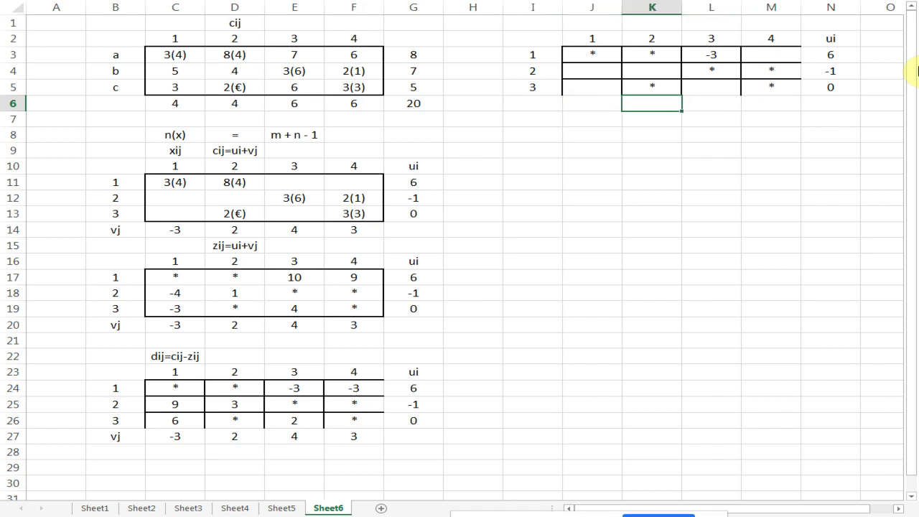
key("shift+Up")
key("shift+Up")
key("shift+Up")
key("shift+Up")
key("Delete")
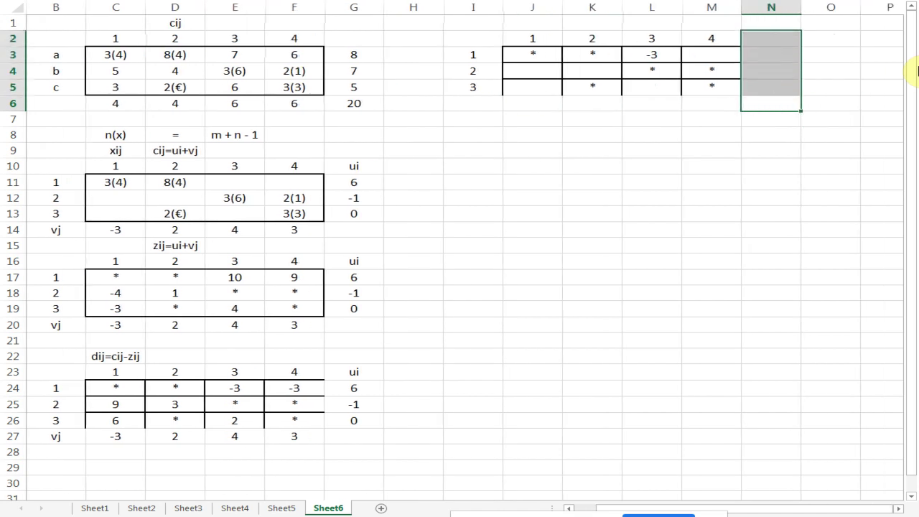
left_click(671, 120)
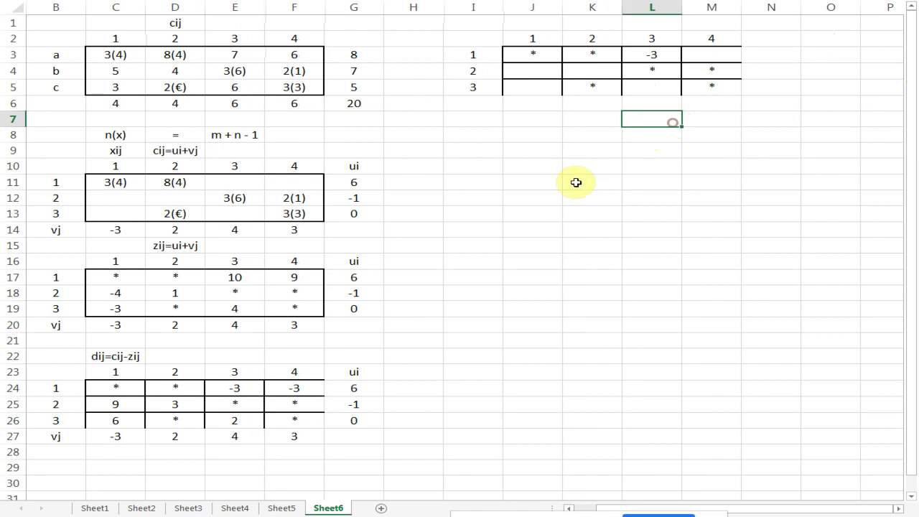
Trace the closed loop from L3 through the asterisk cells K3, K5, M5, M4 and L4 back to L3.
left_click(655, 54)
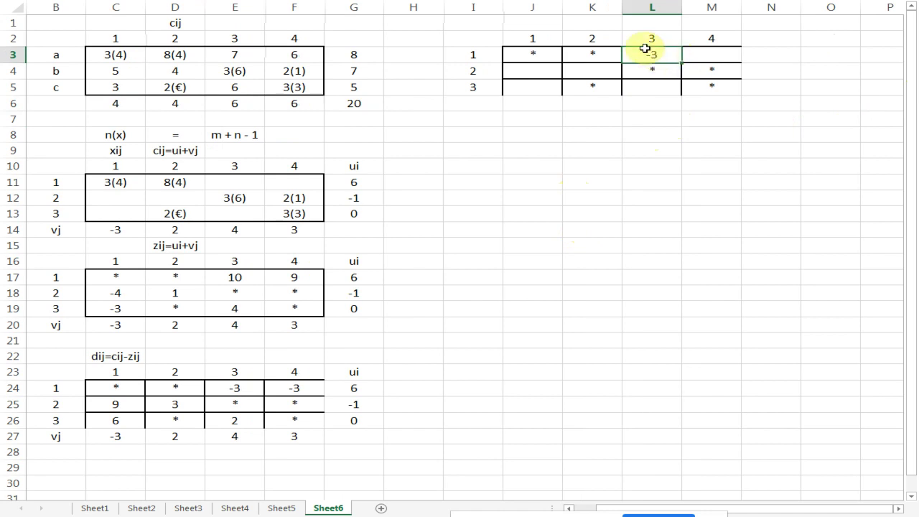
left_click(649, 54)
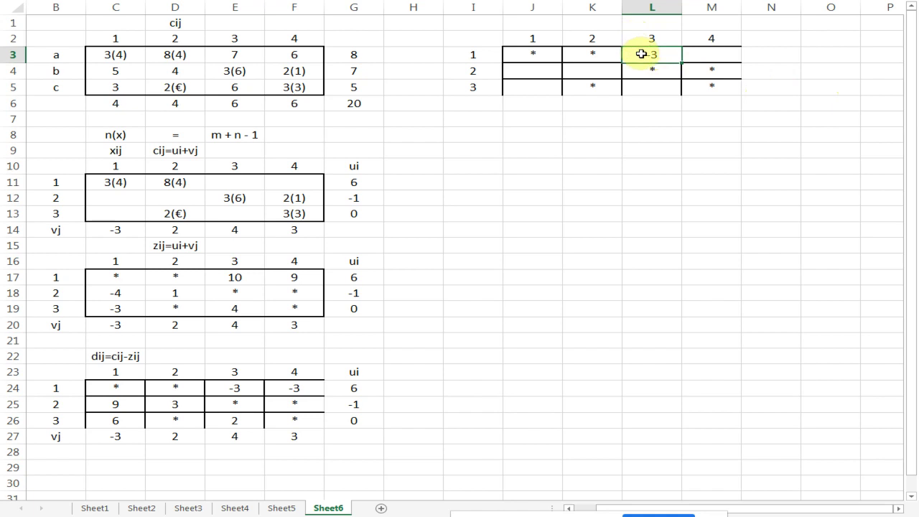
left_click_drag(639, 54, 604, 56)
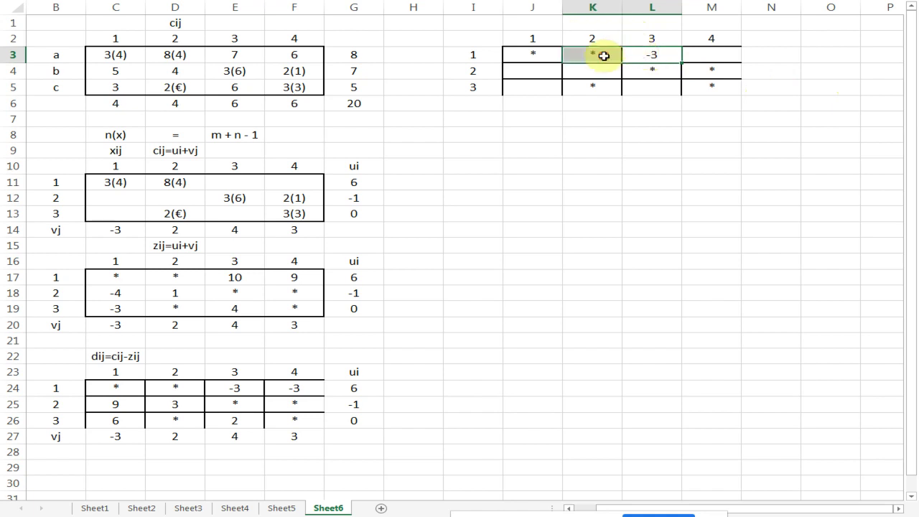
left_click_drag(603, 56, 607, 88)
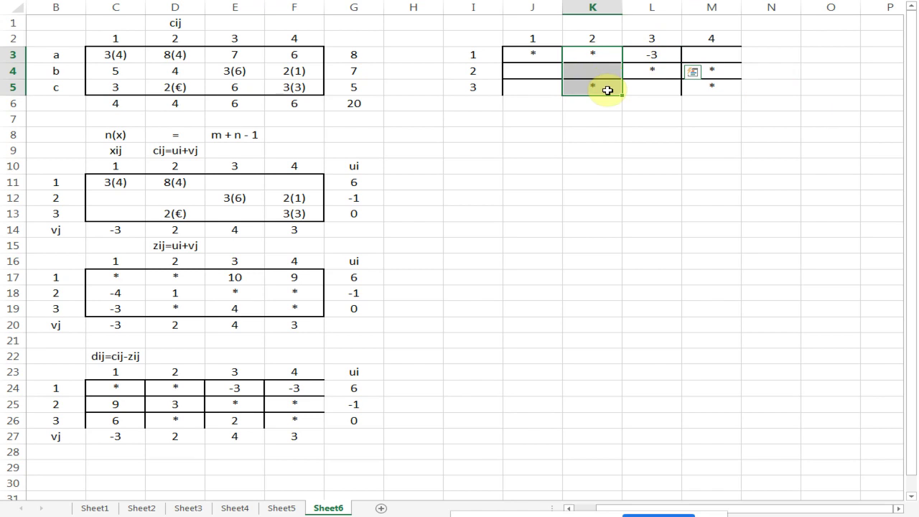
left_click_drag(607, 90, 711, 92)
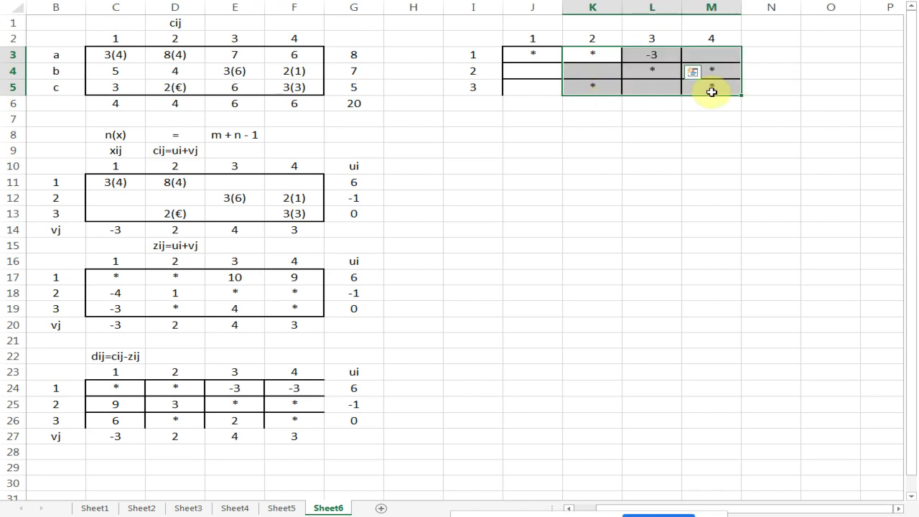
key("ctrl+v")
left_click(714, 71)
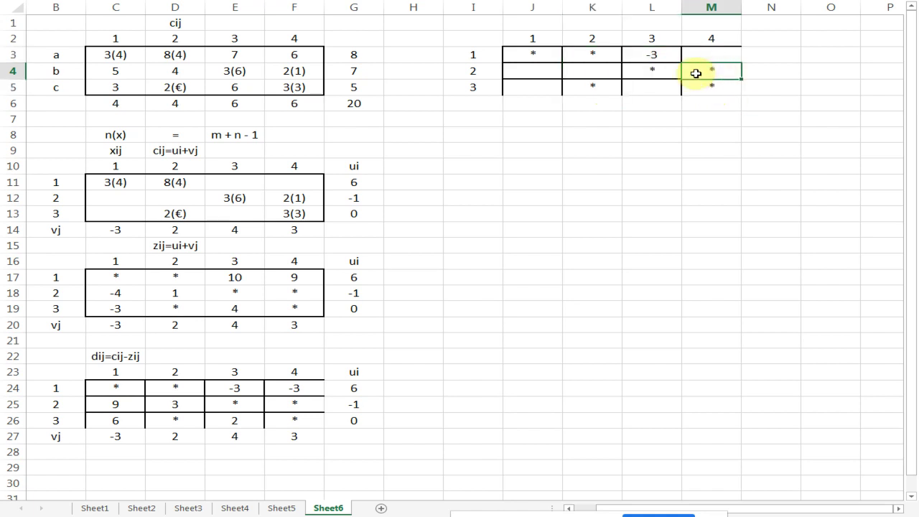
left_click(661, 73)
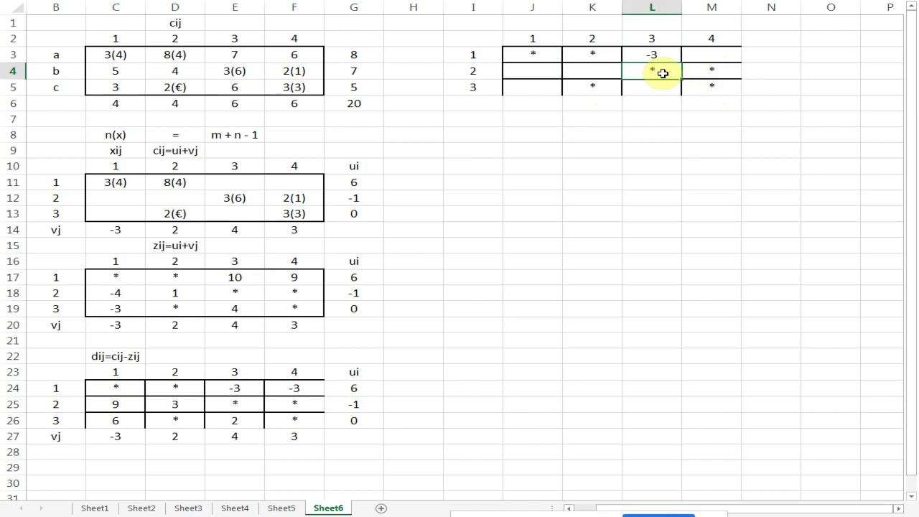
left_click(664, 55)
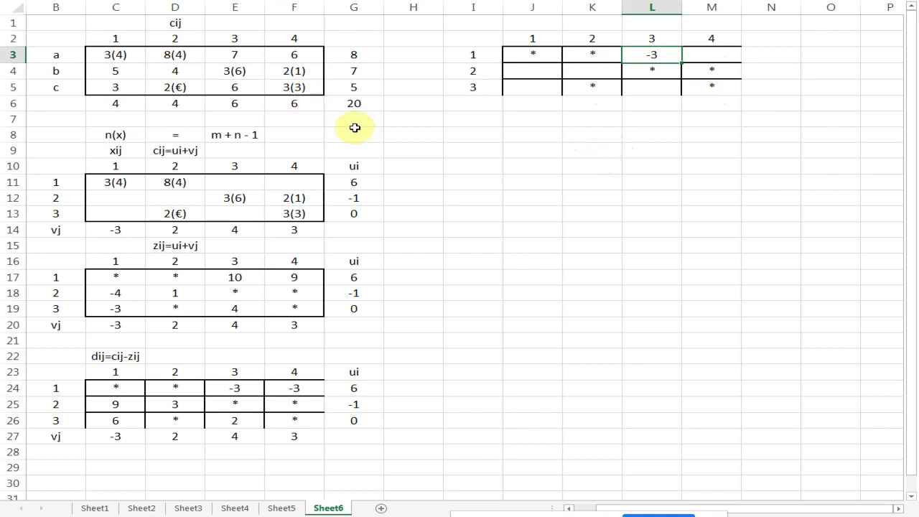
scroll(316, 88, "up", 1, "ctrl")
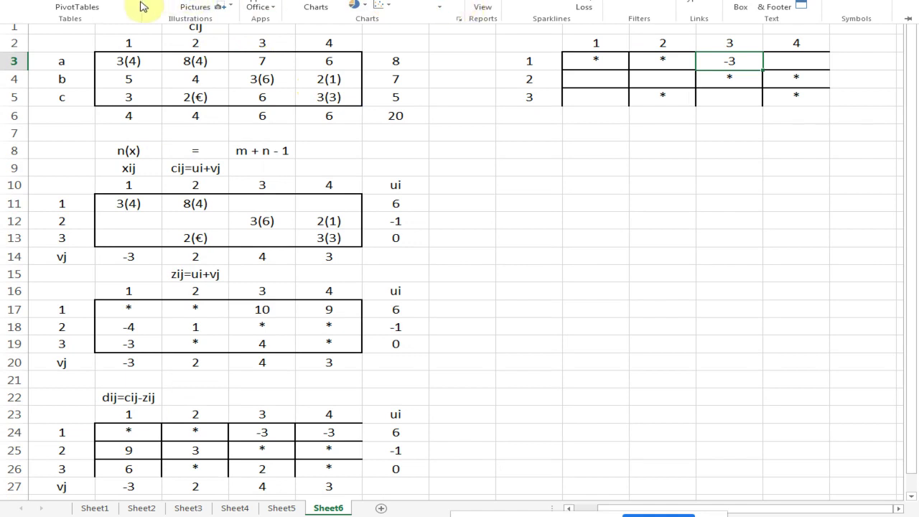
left_click(43, 0)
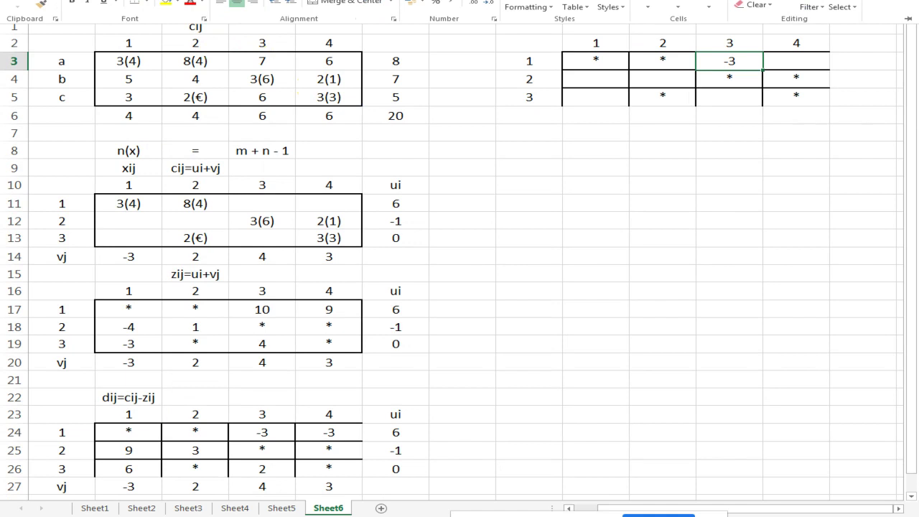
left_click(79, 0)
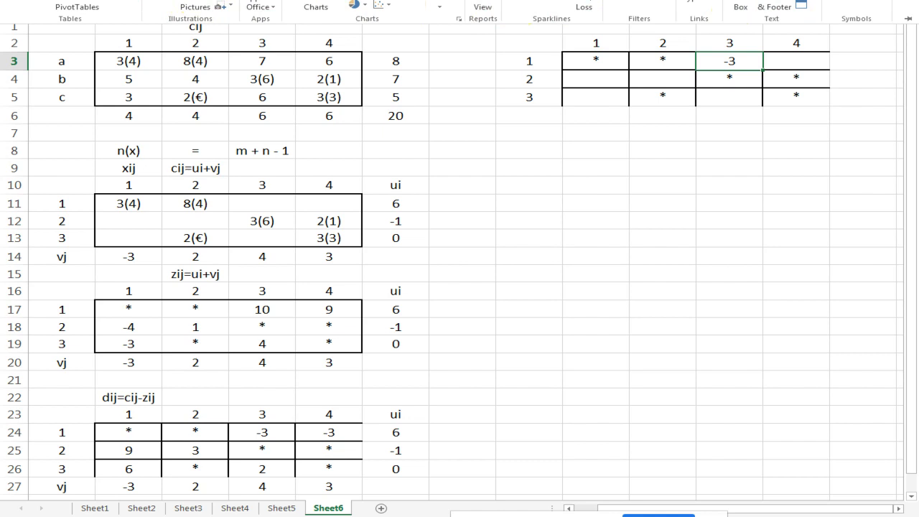
scroll(459, 11, "down", 1)
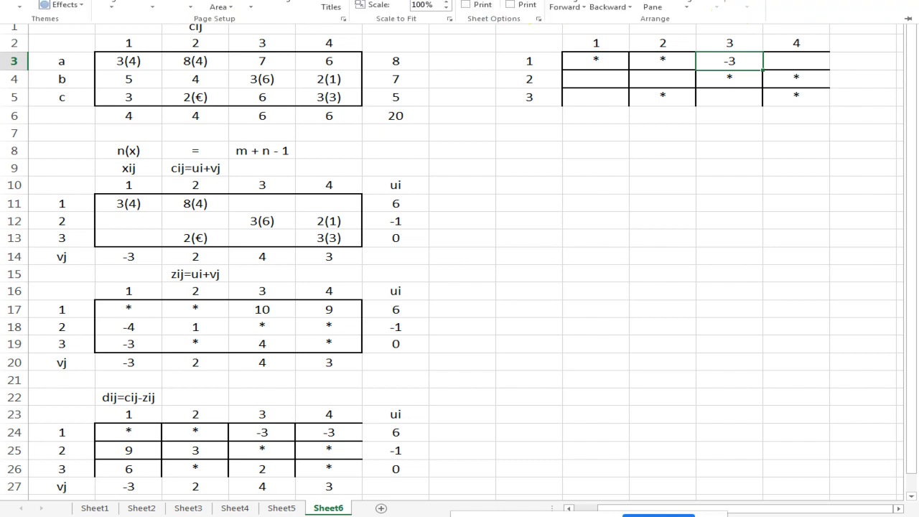
scroll(72, 7, "up", 1)
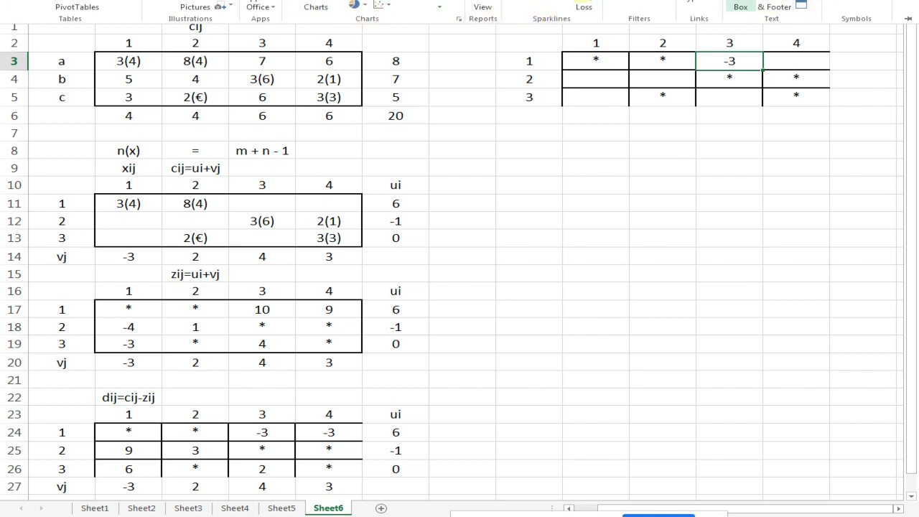
scroll(459, 11, "up", 1)
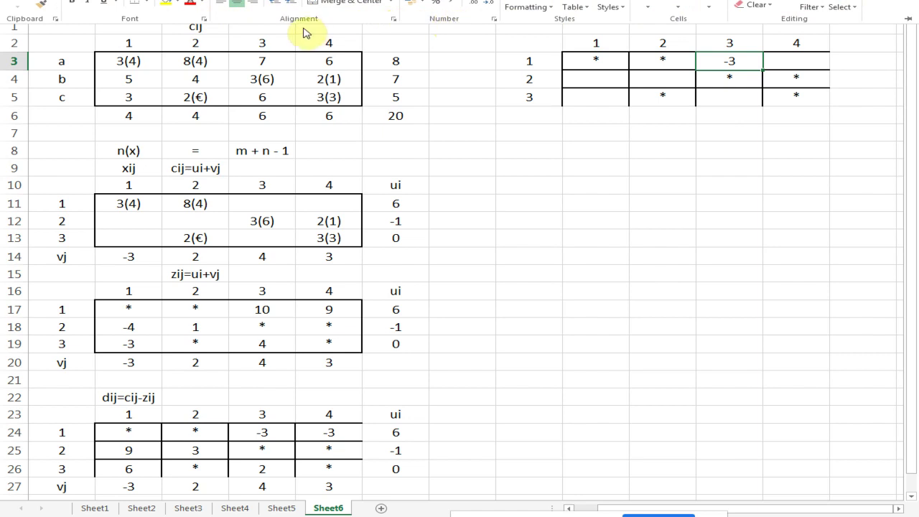
left_click(547, 153)
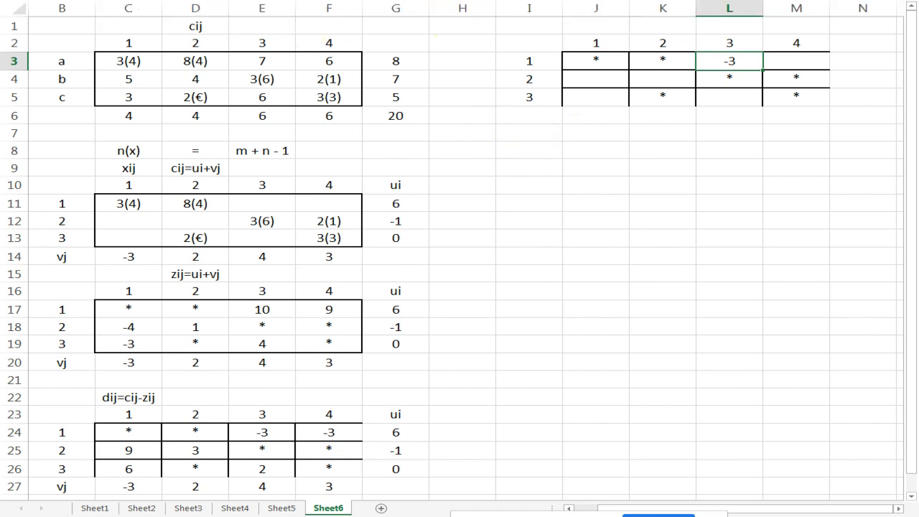
Draw a straight arrow shape from the -3 in L3 to the asterisk in K3.
left_click(124, 2)
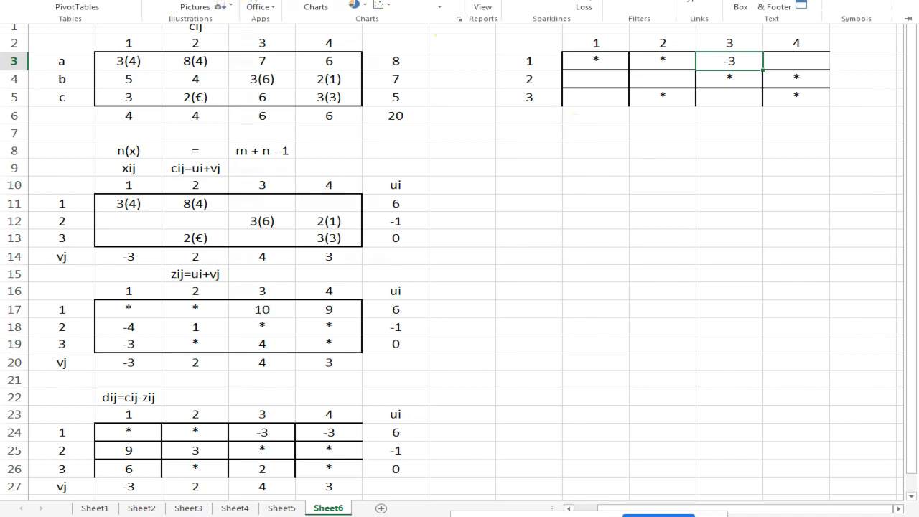
left_click(233, 5)
left_click(636, 31)
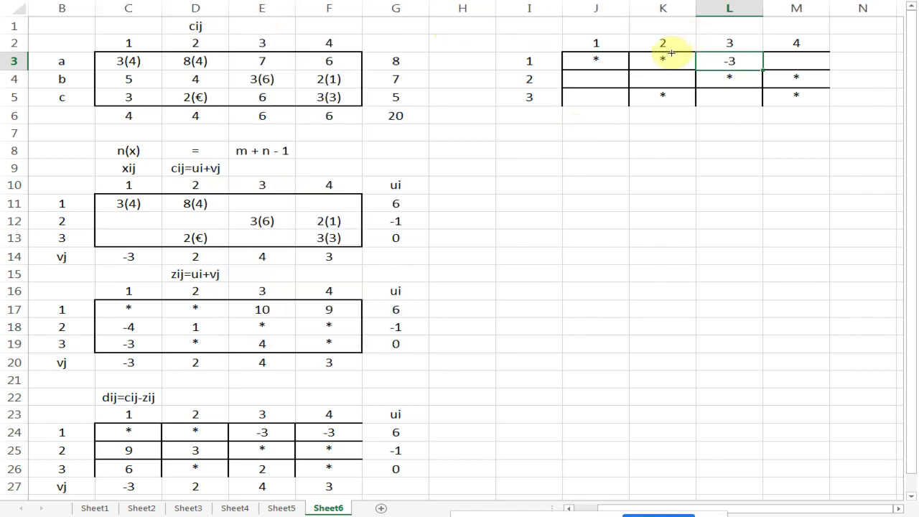
left_click_drag(708, 59, 664, 60)
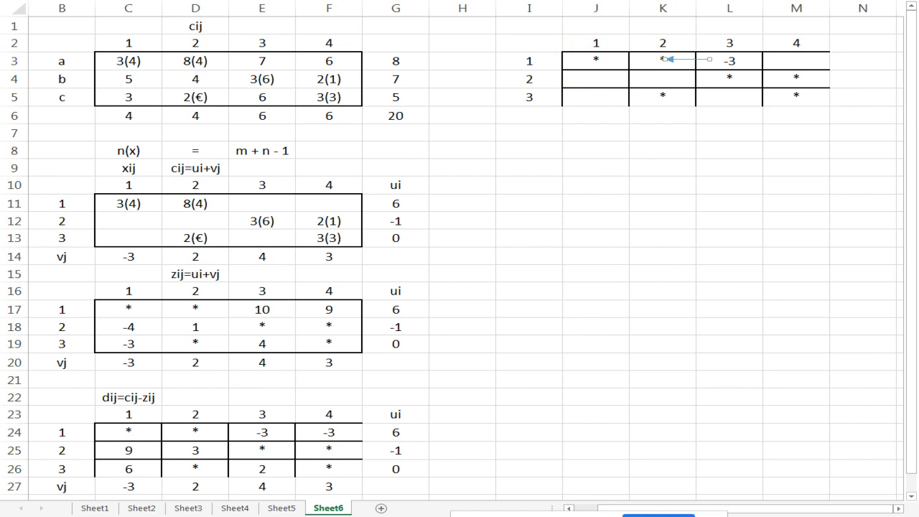
Draw a vertical arrow down column K from the asterisk in K3 to the one in K5.
key("alt+n")
key("s")
key("h")
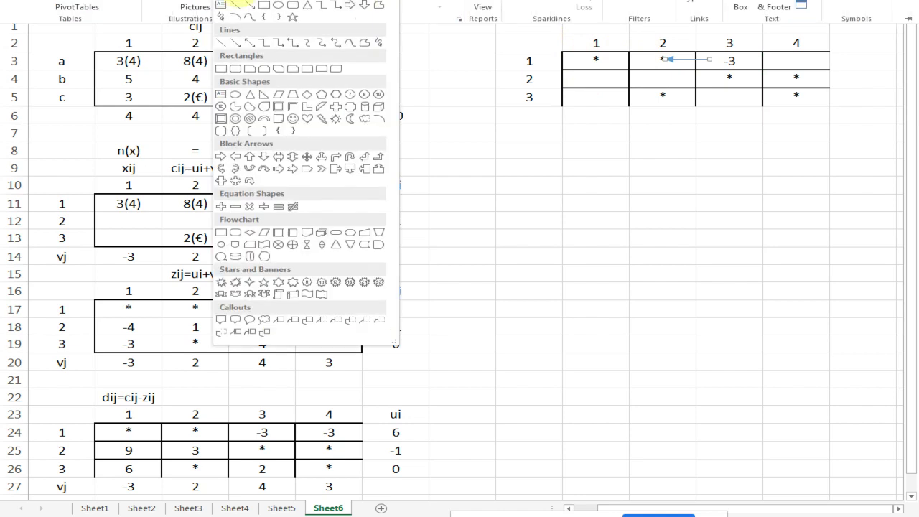
left_click(246, 10)
left_click_drag(648, 64, 649, 106)
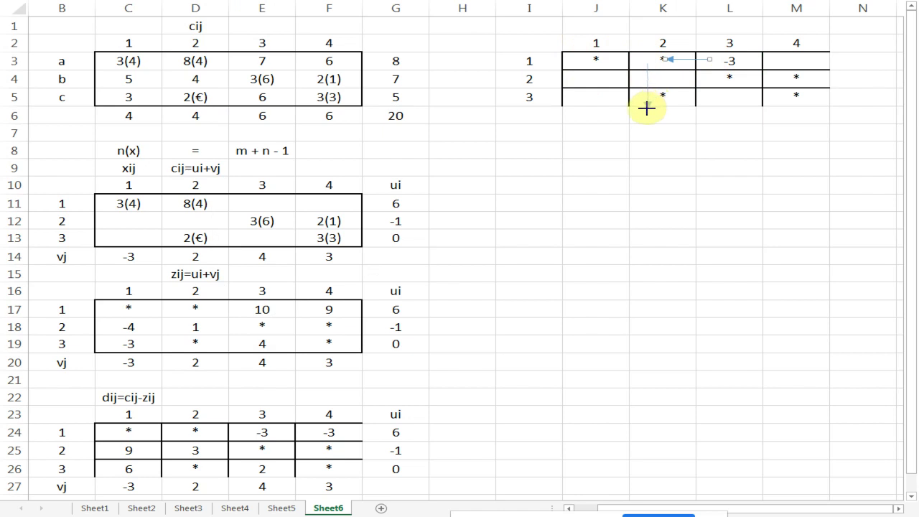
left_click_drag(646, 104, 648, 102)
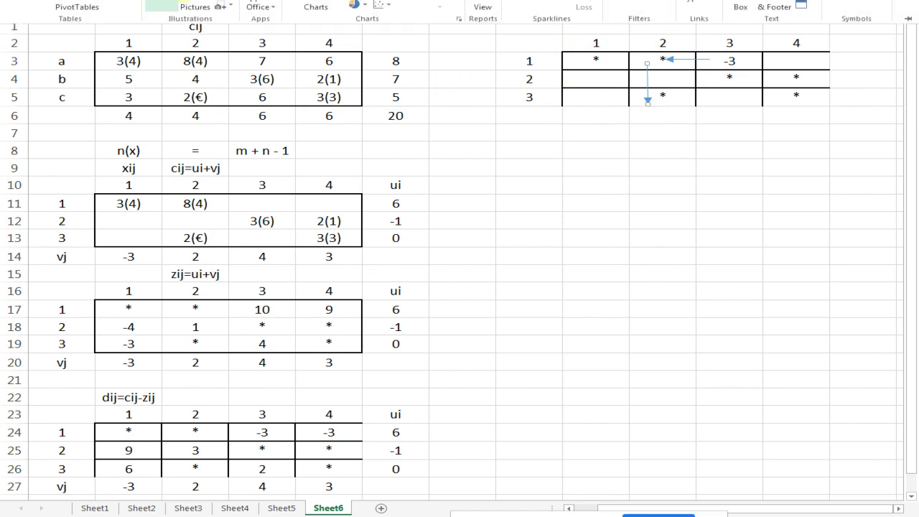
Draw a horizontal arrow from K5 to M5 and a vertical arrow from M5 up to M4.
left_click(240, 9)
left_click(248, 10)
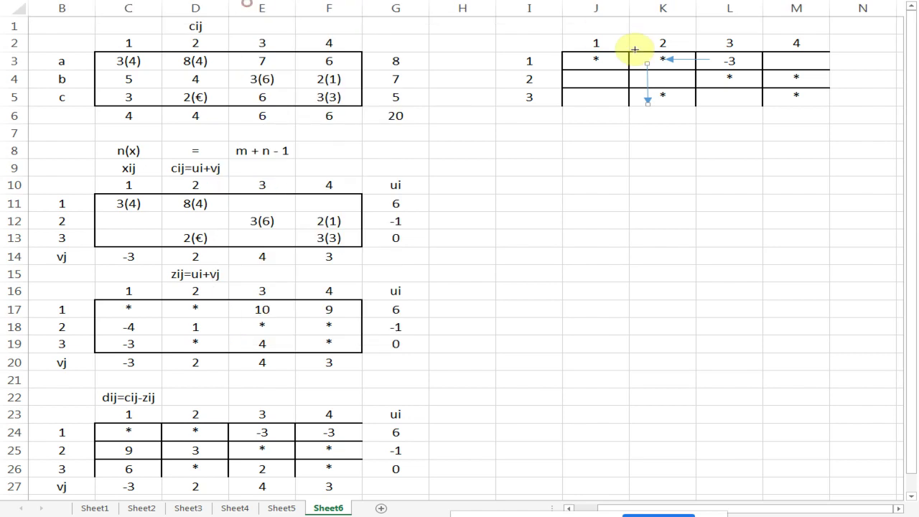
mouse_move(671, 98)
left_mouse_down()
mouse_move(804, 108)
mouse_move(812, 99)
left_mouse_up()
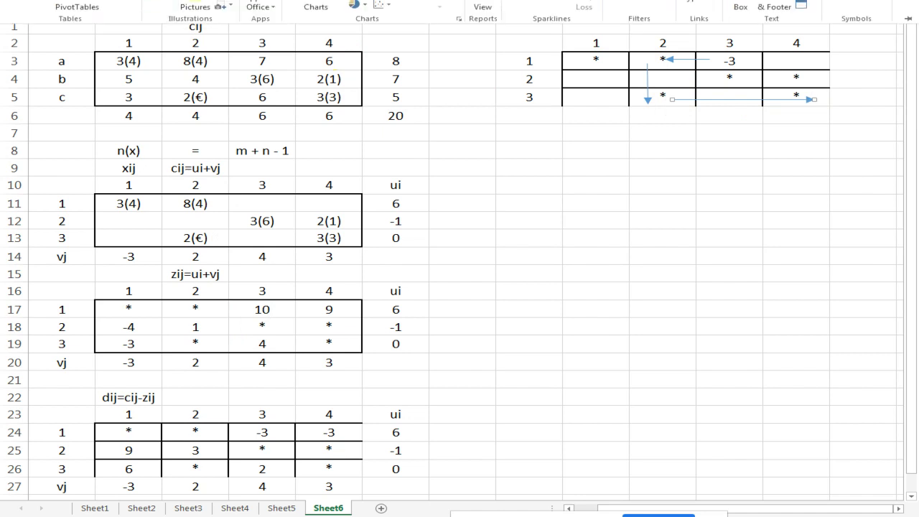
left_click(244, 7)
left_click(250, 8)
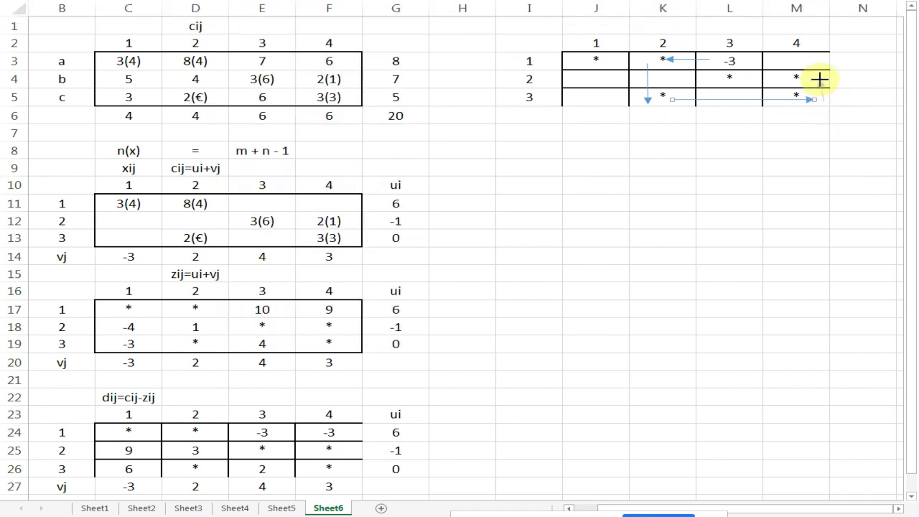
left_click_drag(823, 77, 823, 78)
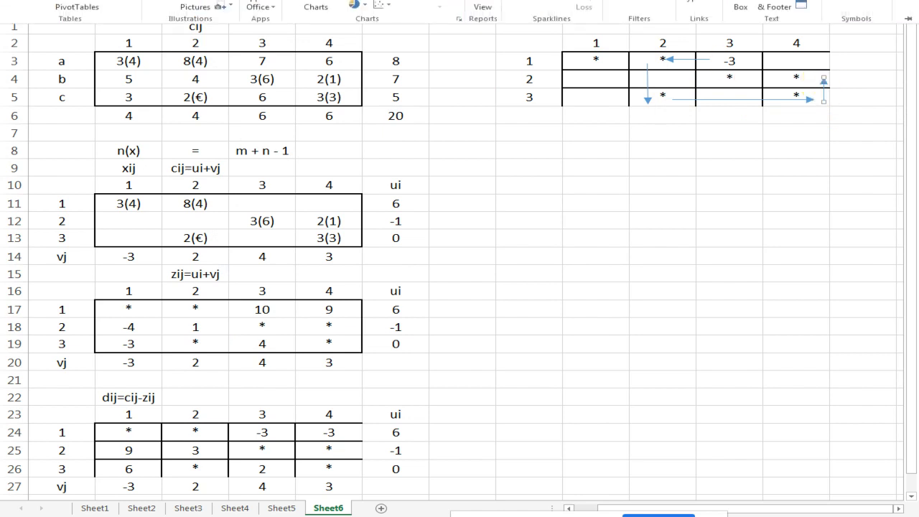
Draw a horizontal arrow from M4 to the asterisk in L4 and a vertical arrow from L4 up to the -3 in L3.
left_click(226, 6)
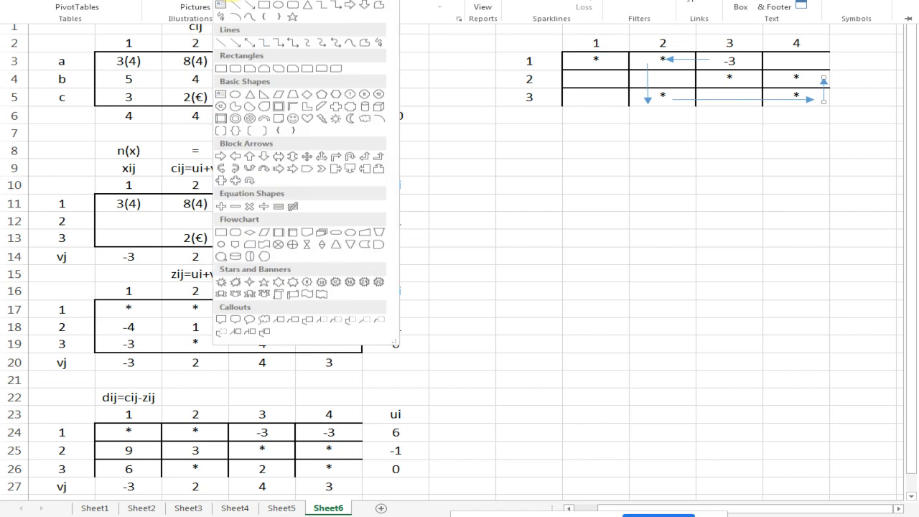
left_click(248, 15)
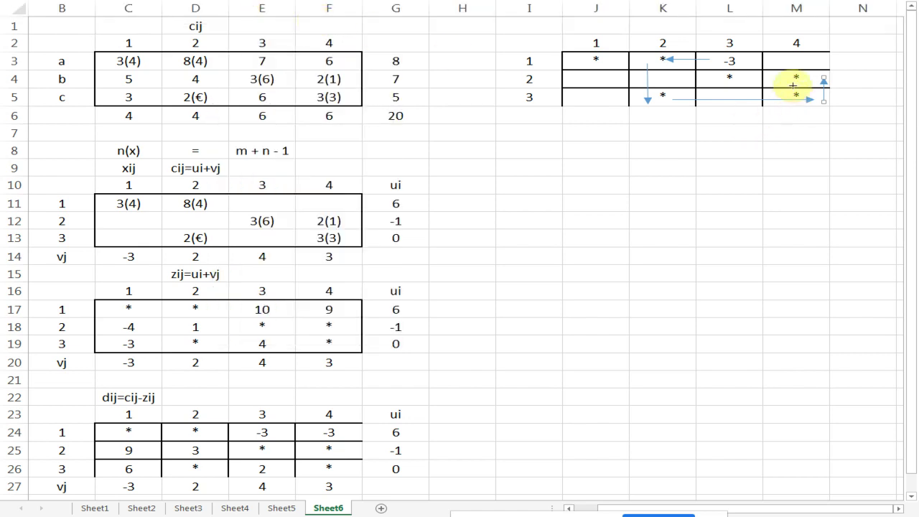
left_click_drag(791, 79, 732, 81)
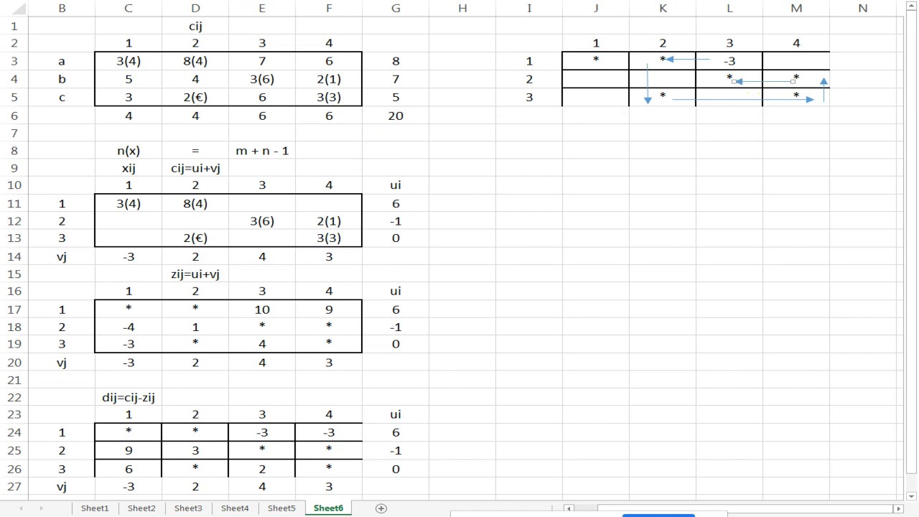
left_click(239, 8)
left_click(255, 8)
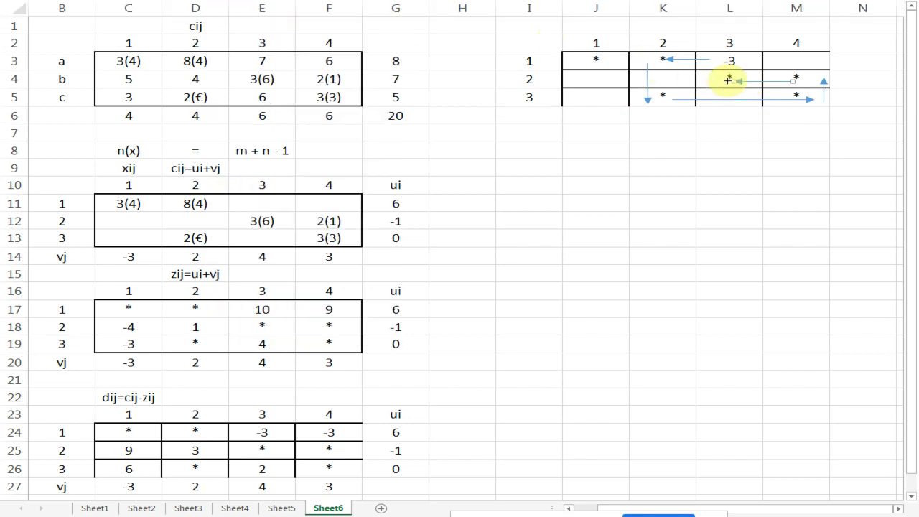
left_click_drag(719, 77, 718, 58)
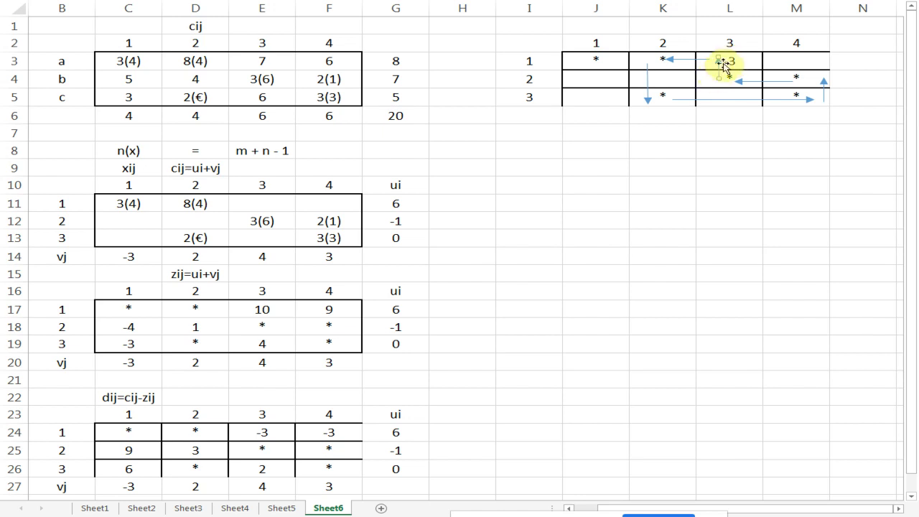
Examine the closed loop's corner cells against the matching cost cells in the cij table, starting from L3.
left_click(240, 206)
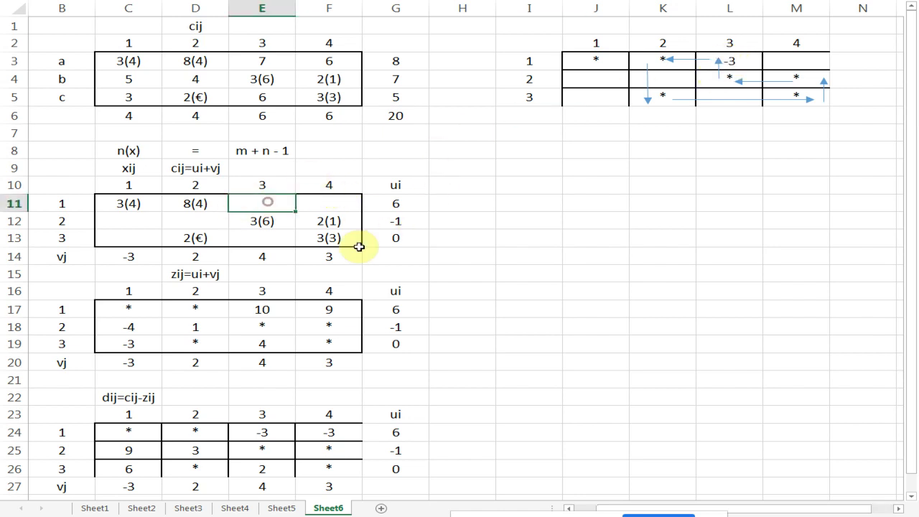
left_click(268, 63)
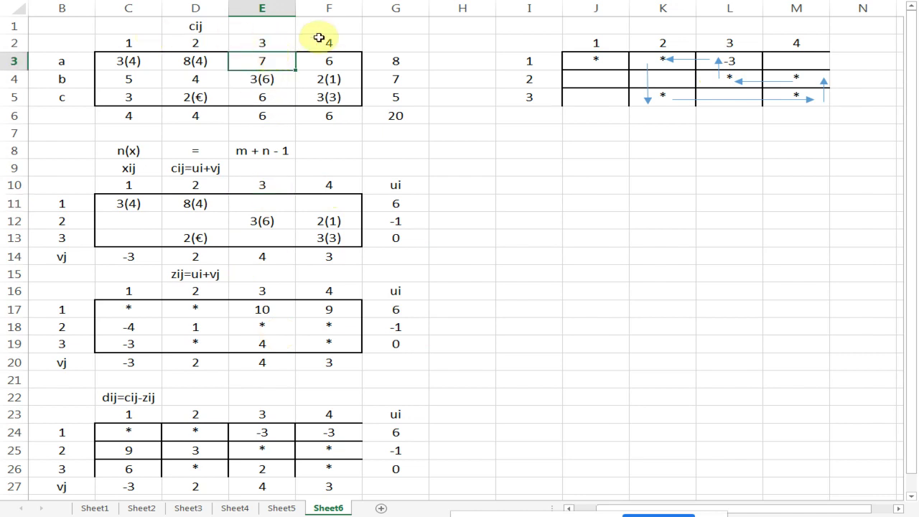
left_click(265, 63)
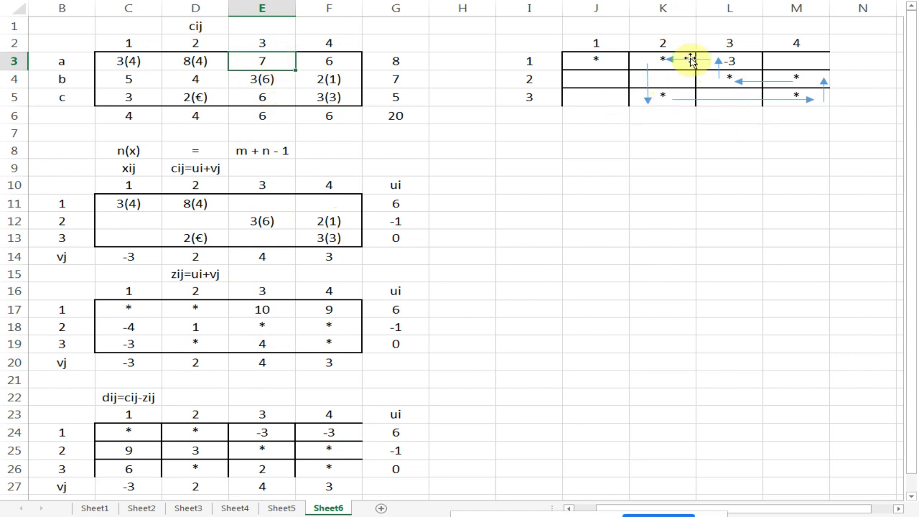
left_click(669, 100)
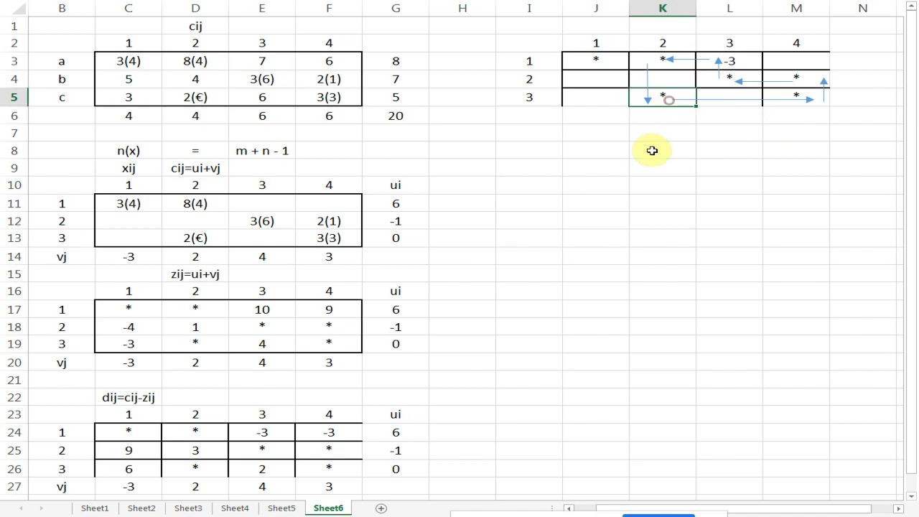
left_click(198, 99)
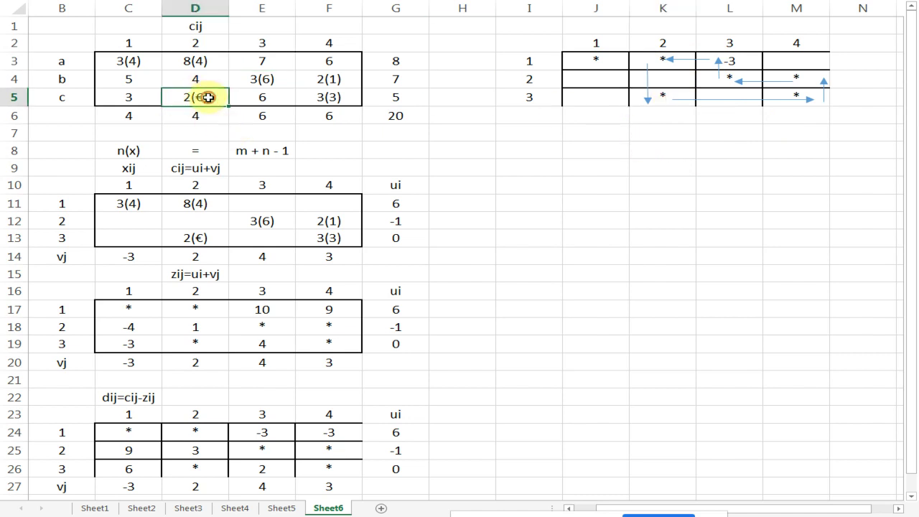
left_click(648, 102)
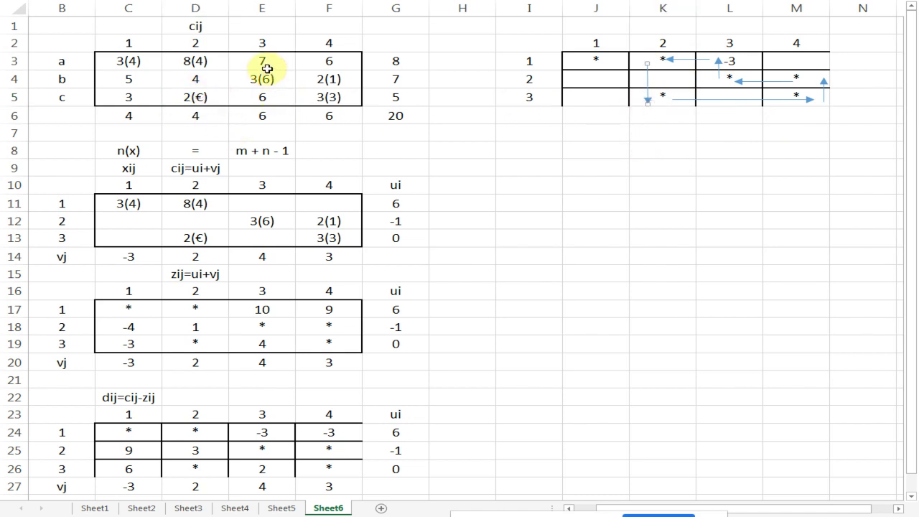
left_click(734, 60)
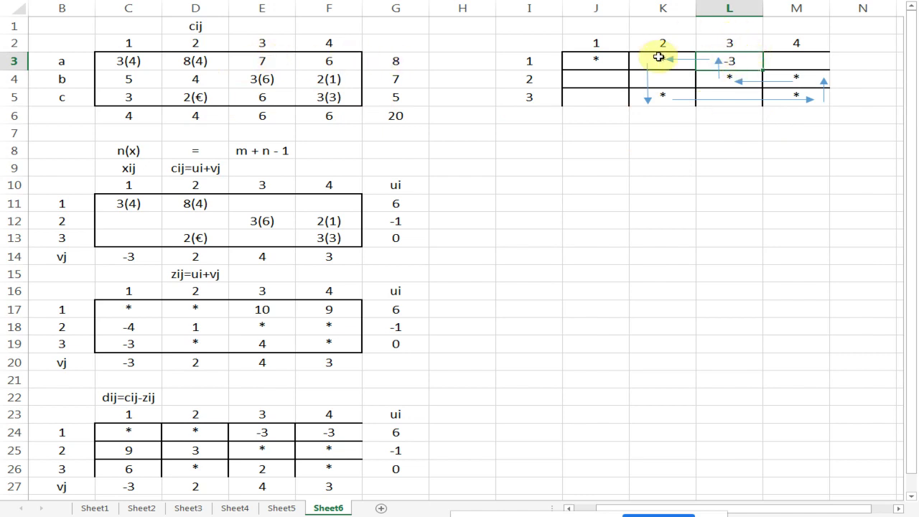
left_click(671, 98)
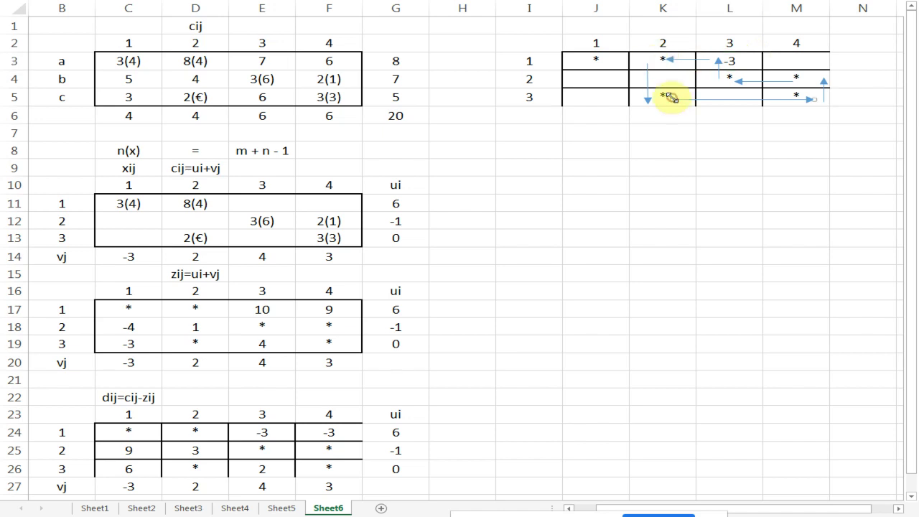
left_click(809, 79)
left_click(747, 79)
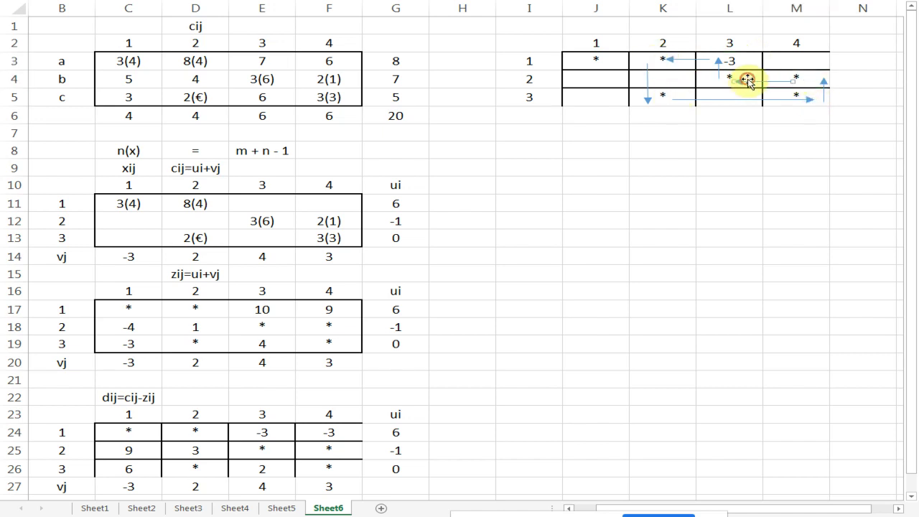
left_click(734, 56)
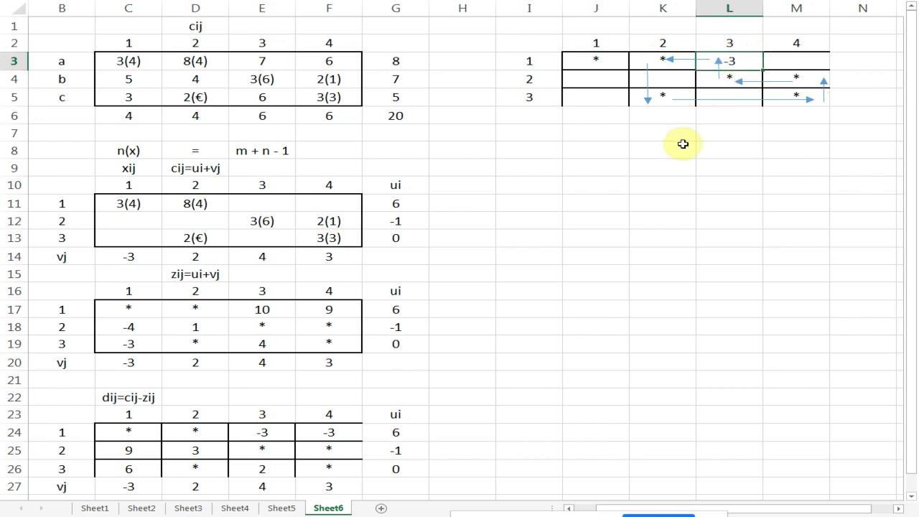
left_click(574, 58)
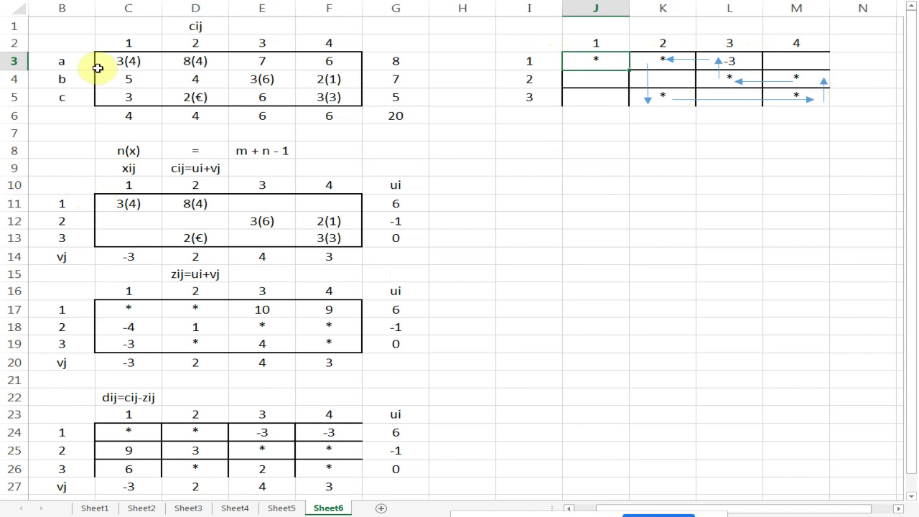
Copy the cij allocation table B2:G6 and paste it as values only starting at I8.
mouse_move(77, 46)
left_mouse_down()
mouse_move(225, 108)
mouse_move(405, 117)
left_mouse_up()
key("ctrl+c")
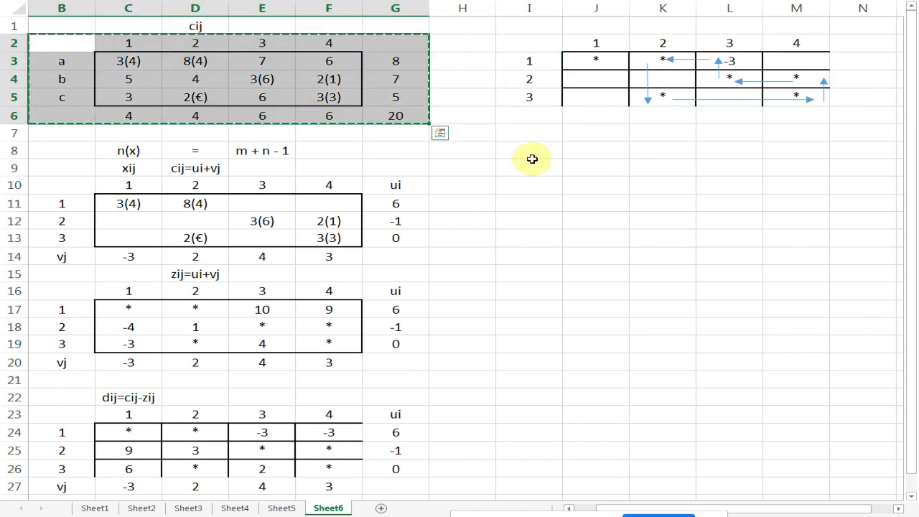
right_click(530, 152)
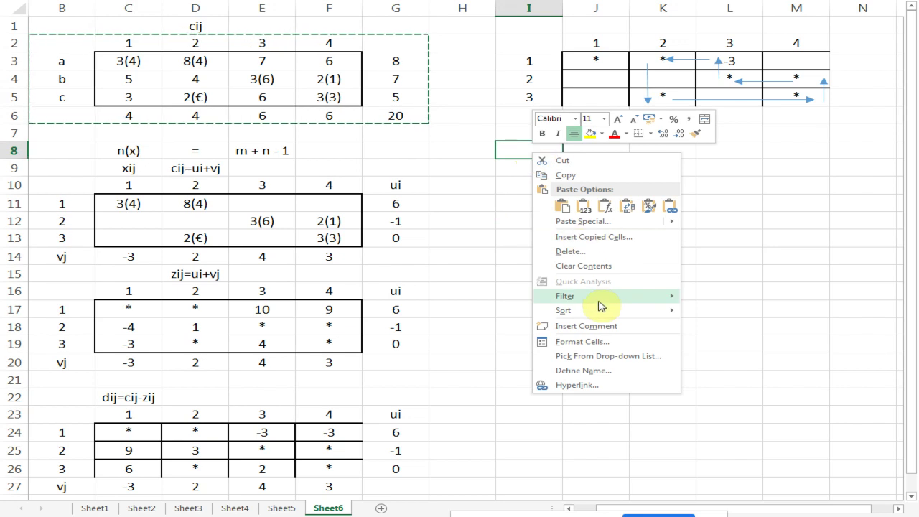
left_click(585, 210)
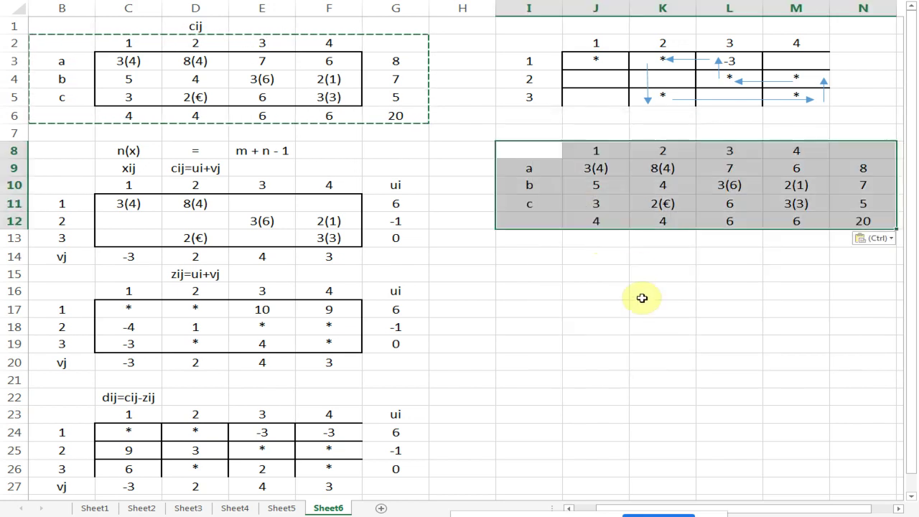
left_click(637, 307)
Apply a thick box border around the cost cells J9:M11 of the pasted table.
left_click_drag(595, 168, 804, 204)
right_click(804, 204)
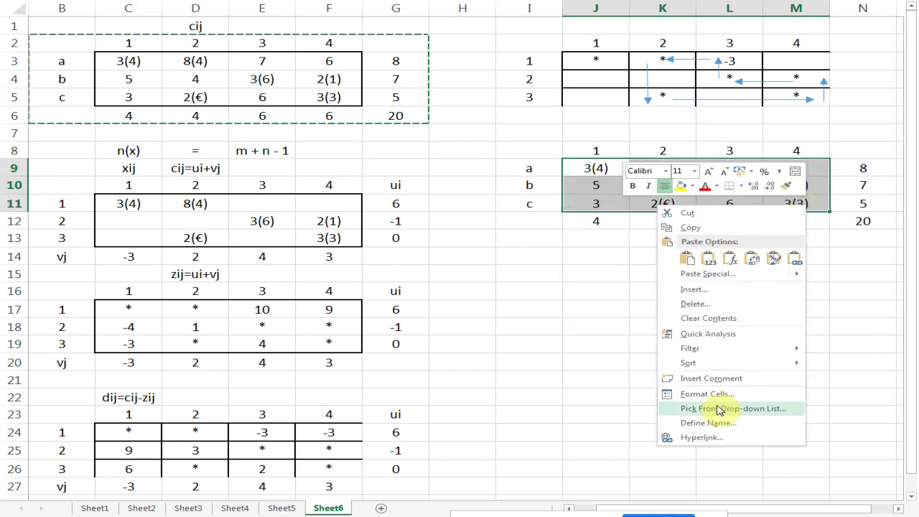
left_click(743, 188)
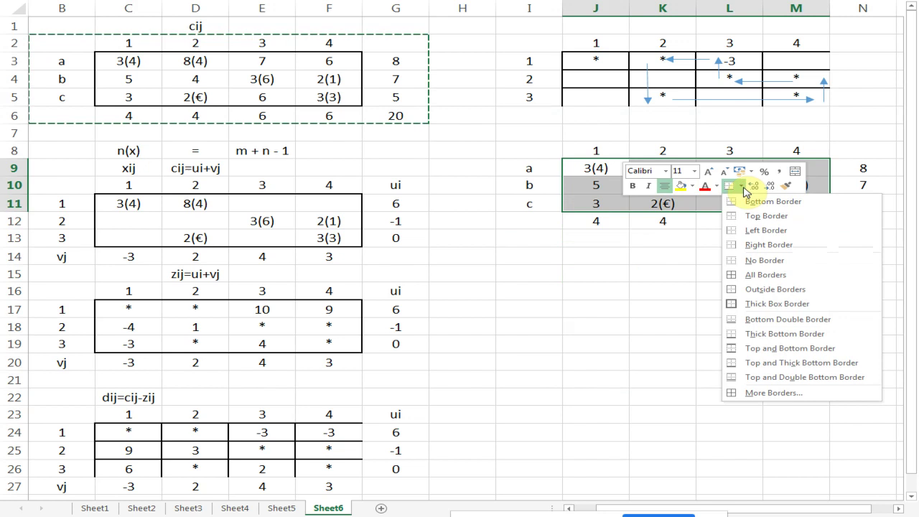
left_click(752, 302)
left_click(643, 299)
left_click(603, 290)
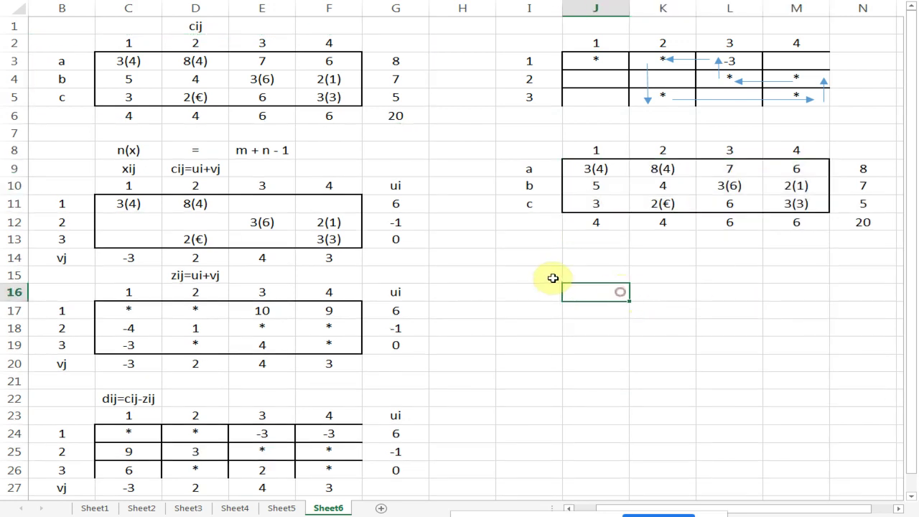
Append a plus sign in brackets to the entering cell L9 so it reads 7(+).
left_click(605, 166)
left_click(743, 166)
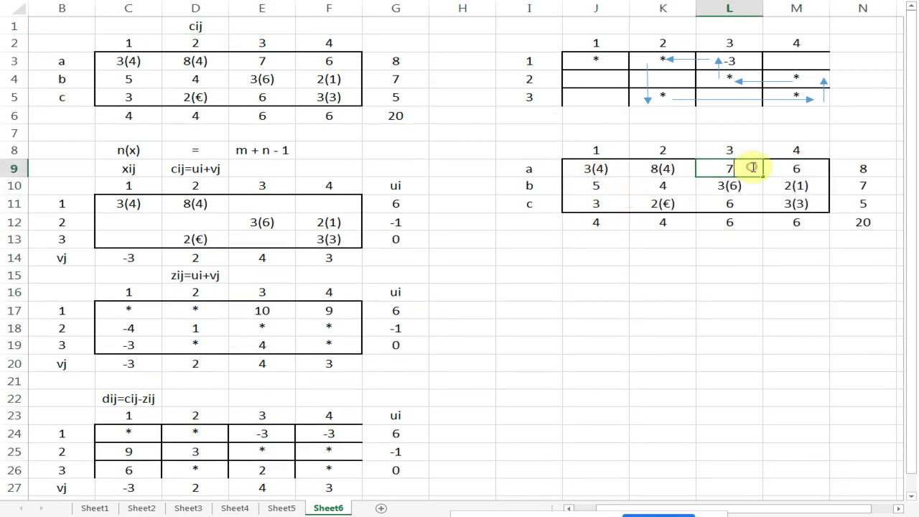
key("Down")
key("Down")
key("Down")
key("Down")
key("Down")
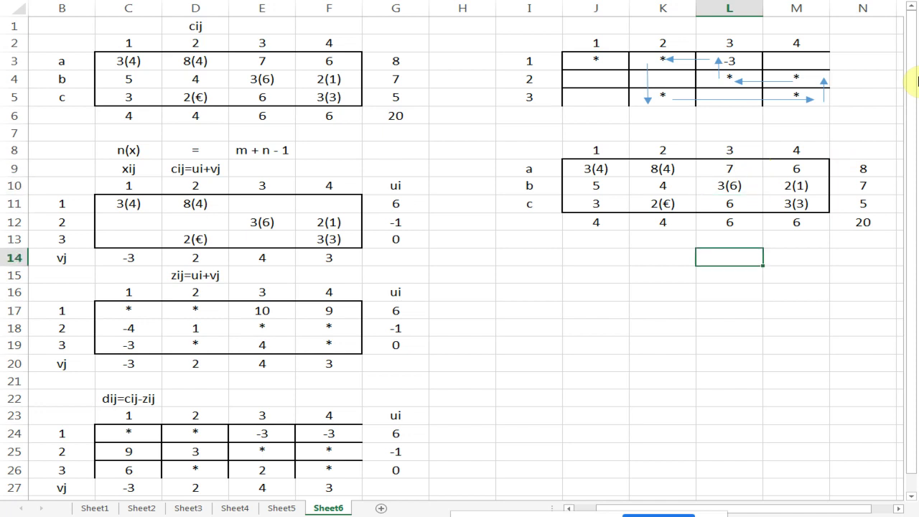
left_click(740, 170)
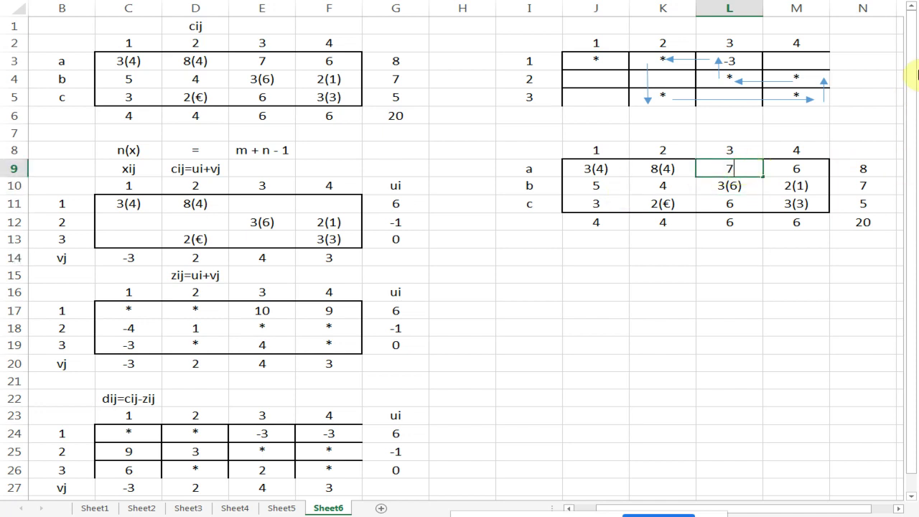
type("(+)")
Add a minus sign to the allocation in K9, giving 8(4-), and a plus sign in K11, giving 2(€+).
left_click(682, 172)
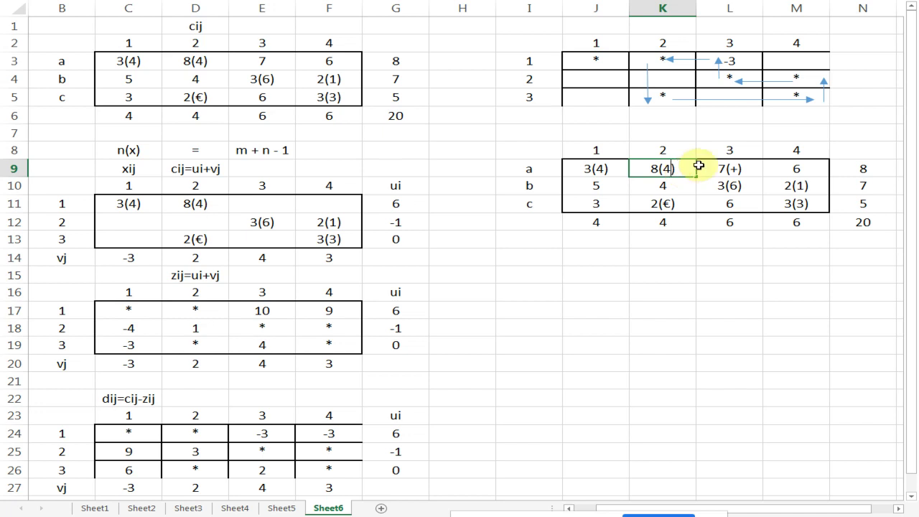
key("F2")
key("Left")
type("-")
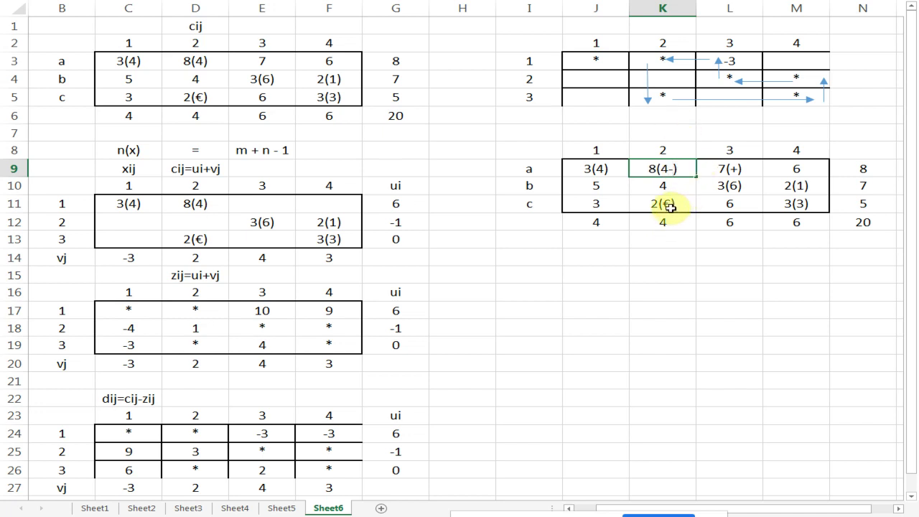
left_click(663, 203)
double_click(669, 206)
type("+")
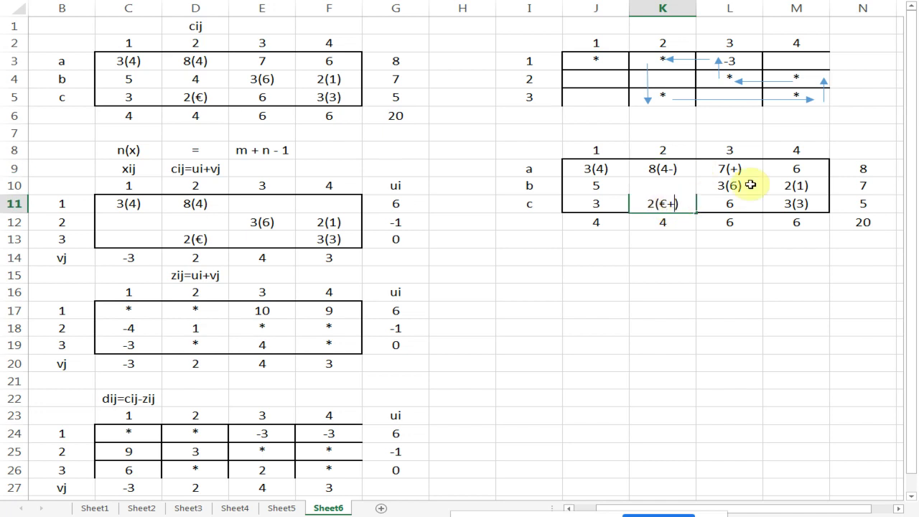
Add a minus sign to the allocation in M11, giving 3(3-), and a plus sign in M10, giving 2(1+).
left_click(801, 204)
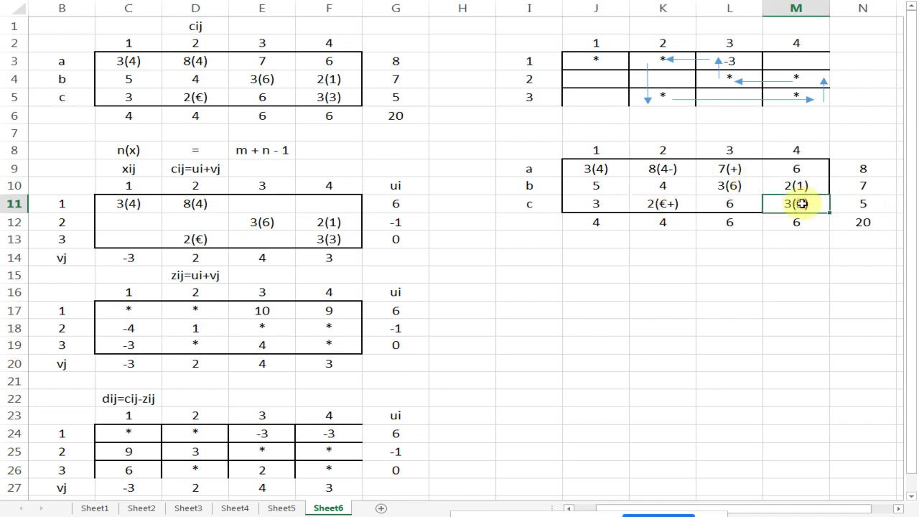
double_click(805, 204)
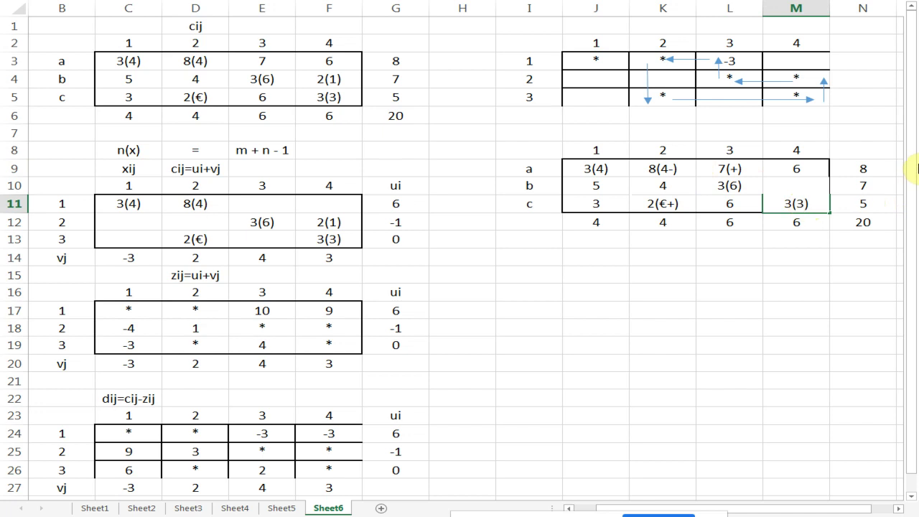
type("-")
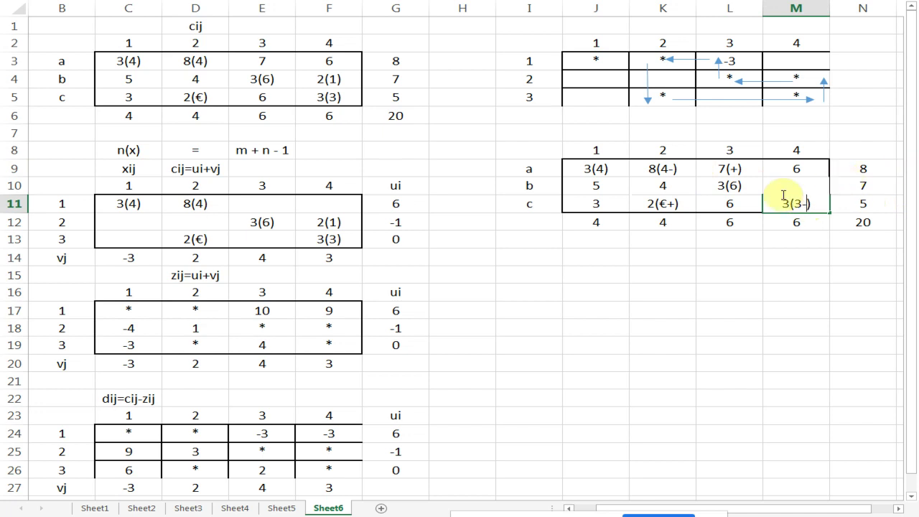
left_click(727, 260)
double_click(803, 185)
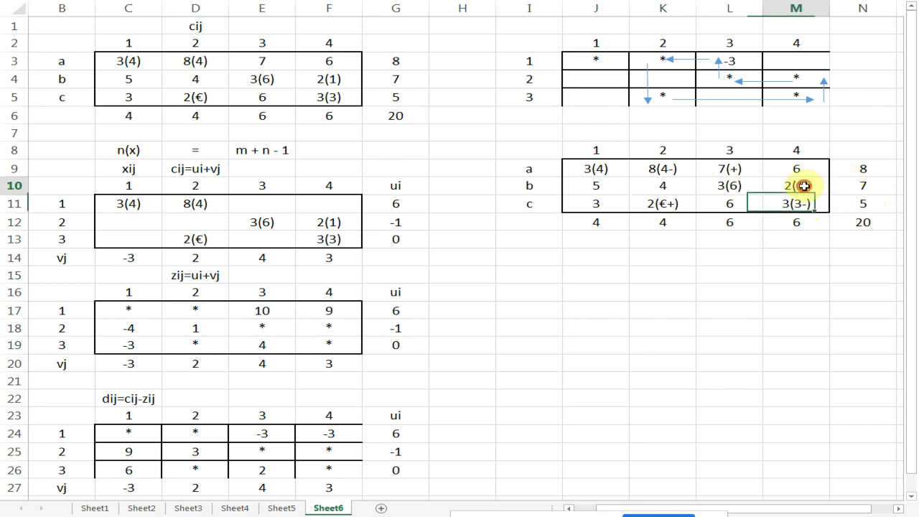
type("+")
Add a minus sign to the allocation in L10 so it reads 3(6-), completing the loop's alternating signs.
left_click(733, 185)
double_click(733, 184)
type("-")
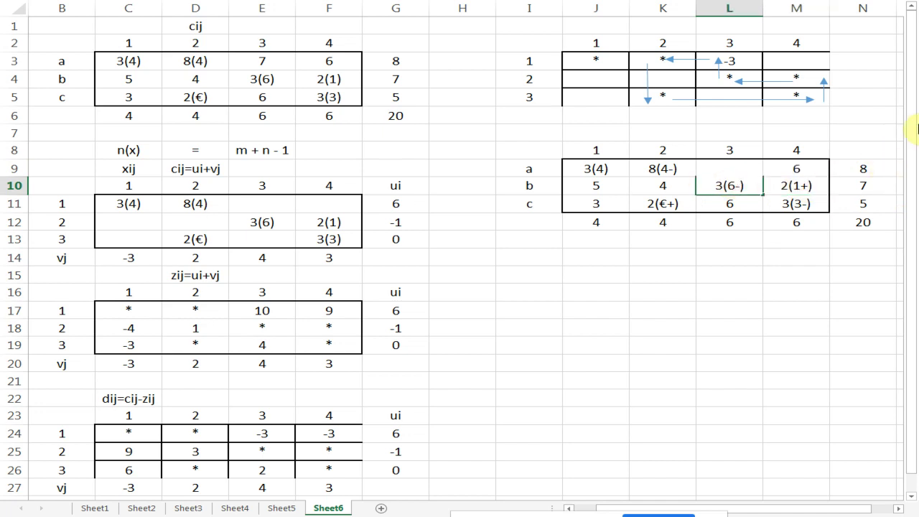
key("Return")
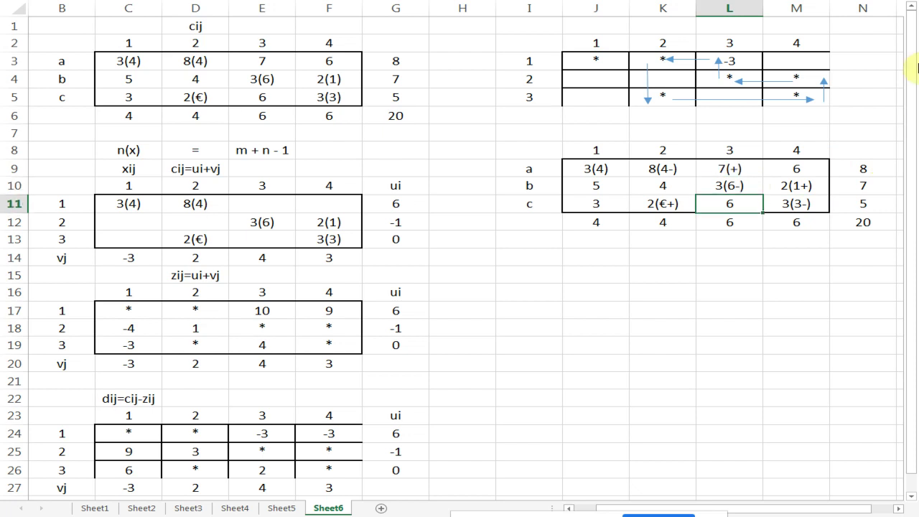
left_click(737, 167)
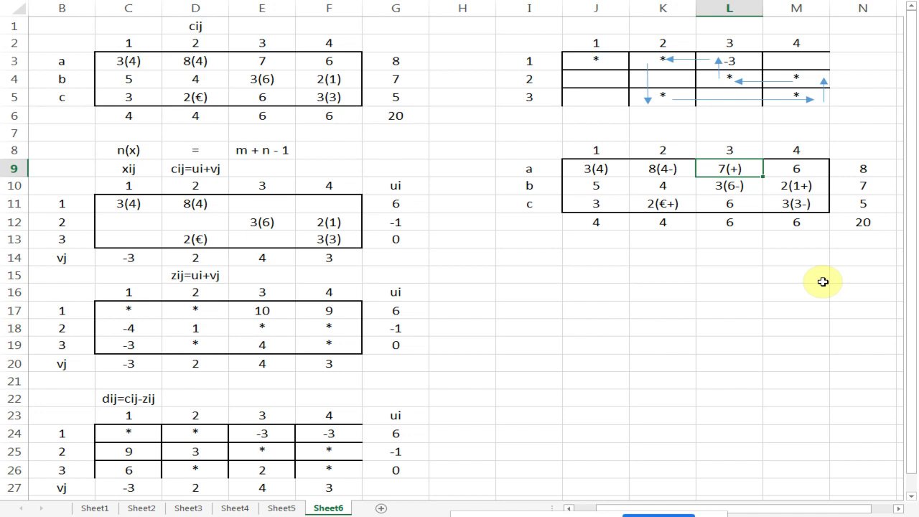
Subtract 3 from the minus-marked allocations in M11 and L10 so they read 3(3-3) and 3(6-3).
left_click(729, 188)
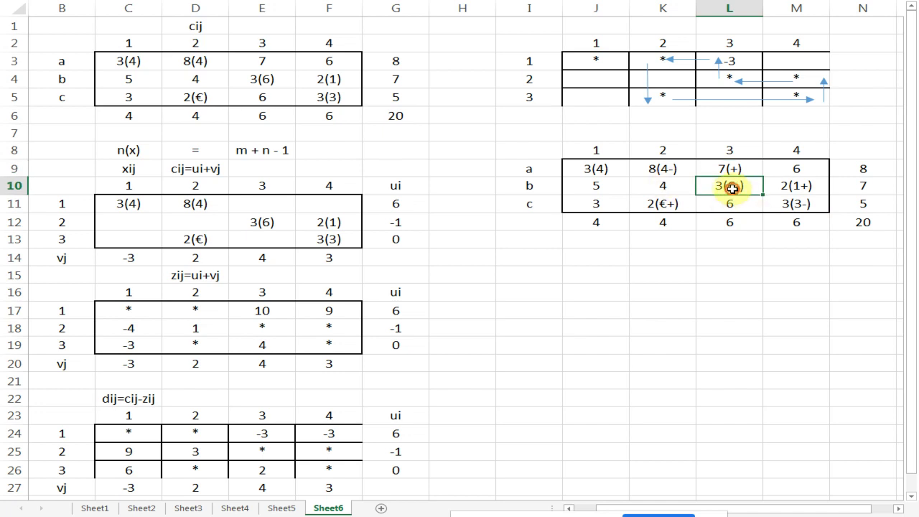
left_click(664, 169)
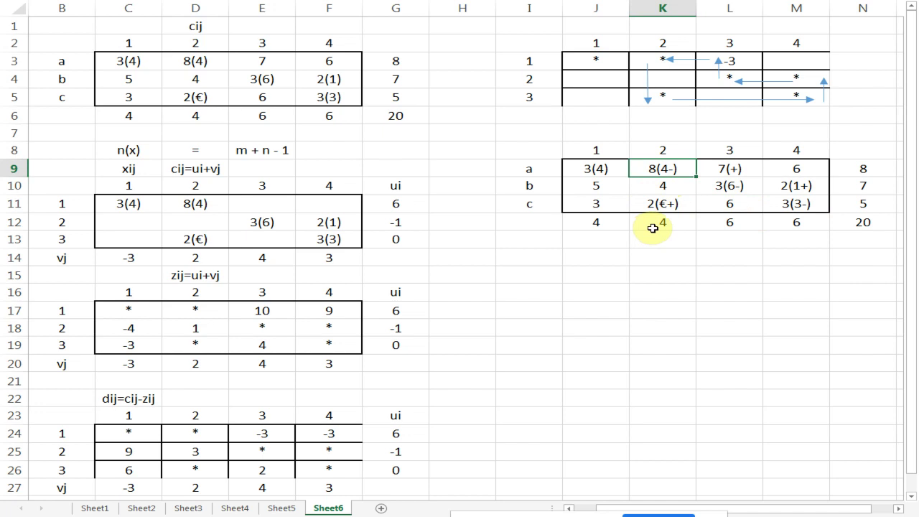
left_click(806, 204)
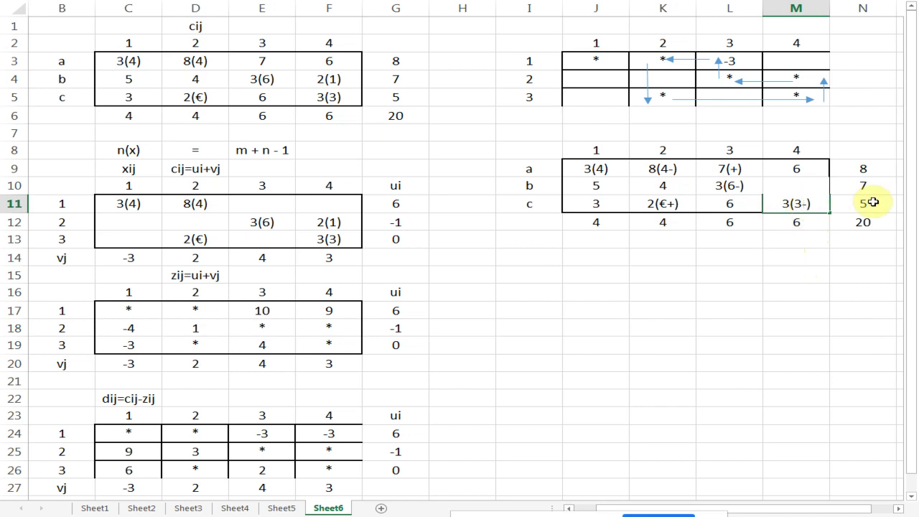
type("3")
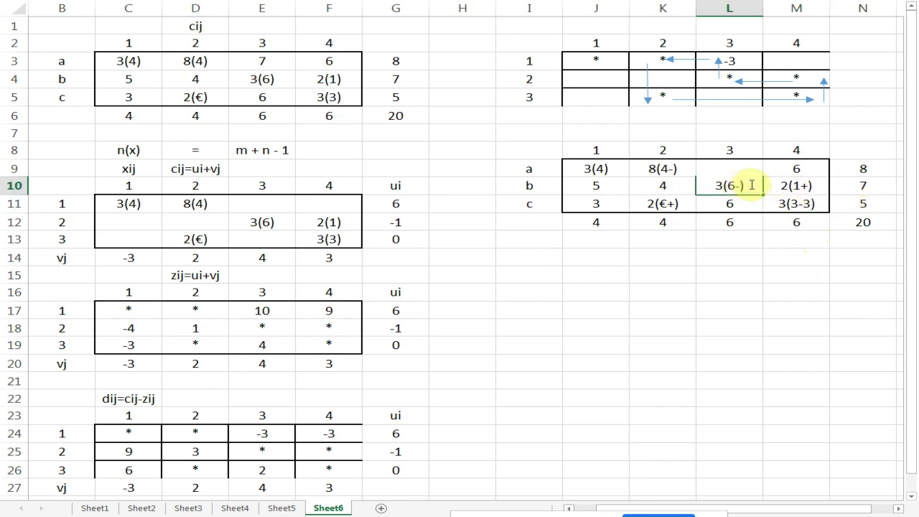
type("3")
key("Return")
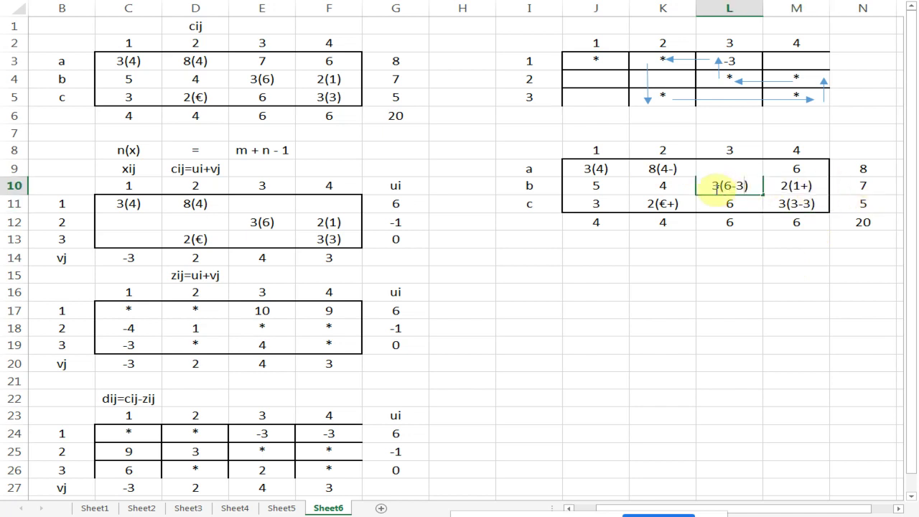
Complete the adjustments in row a so K9 reads 8(4-3) and L9 reads 7(+3).
left_click(669, 169)
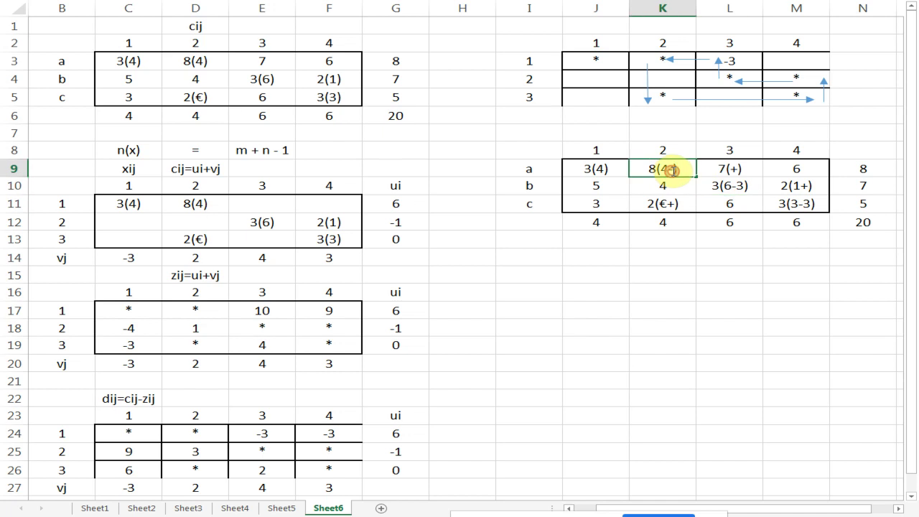
double_click(670, 170)
type("-3")
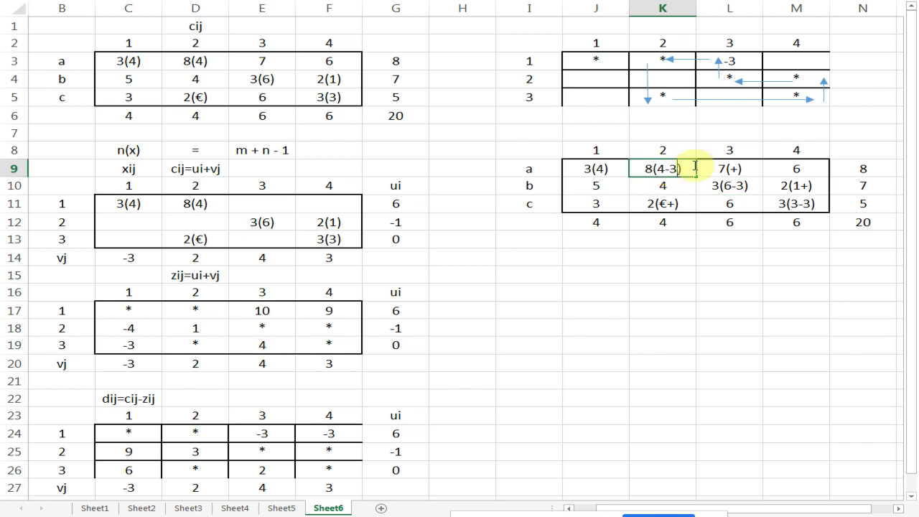
left_click(732, 270)
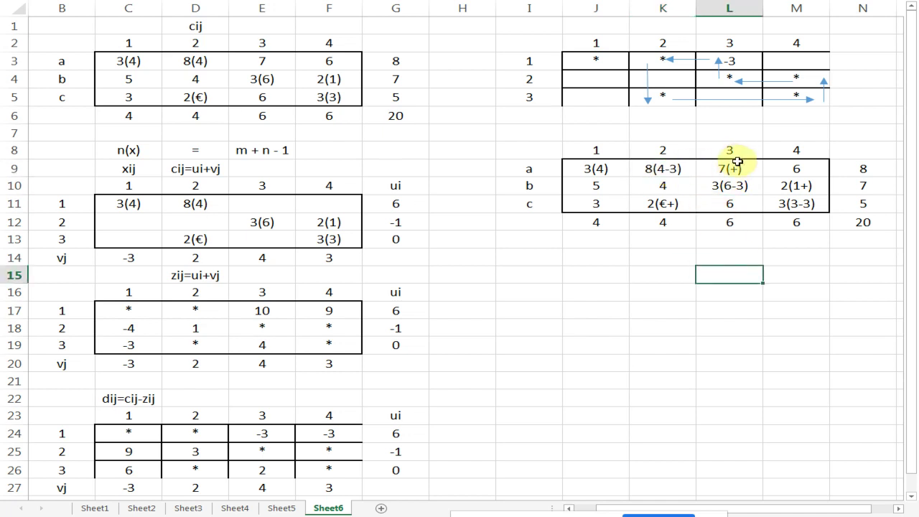
left_click(737, 166)
double_click(737, 167)
type("3")
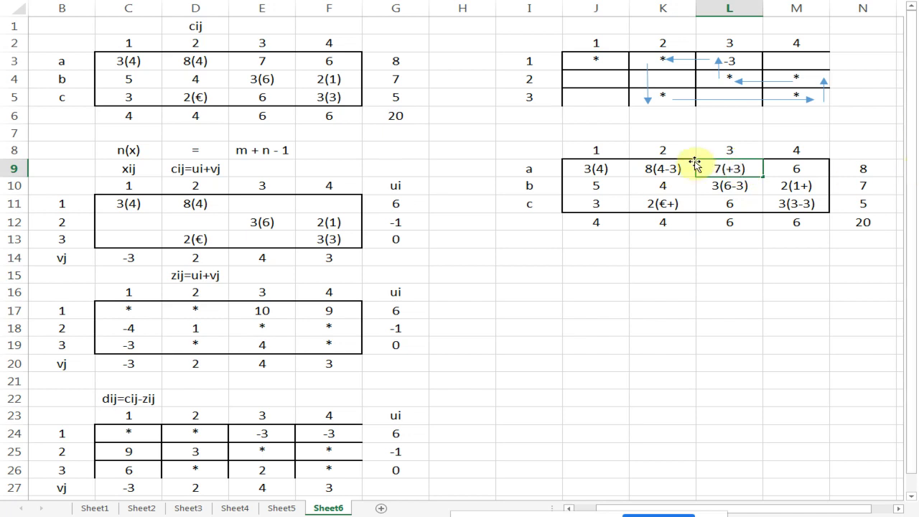
Add 3 to the plus-marked allocations in M10 and K11 so they read 2(1+3) and 2(€+3).
double_click(803, 185)
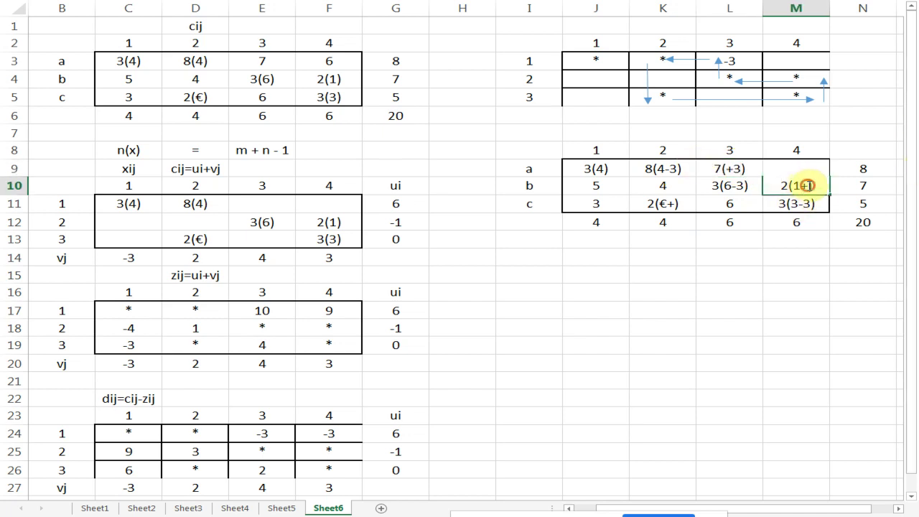
type("3")
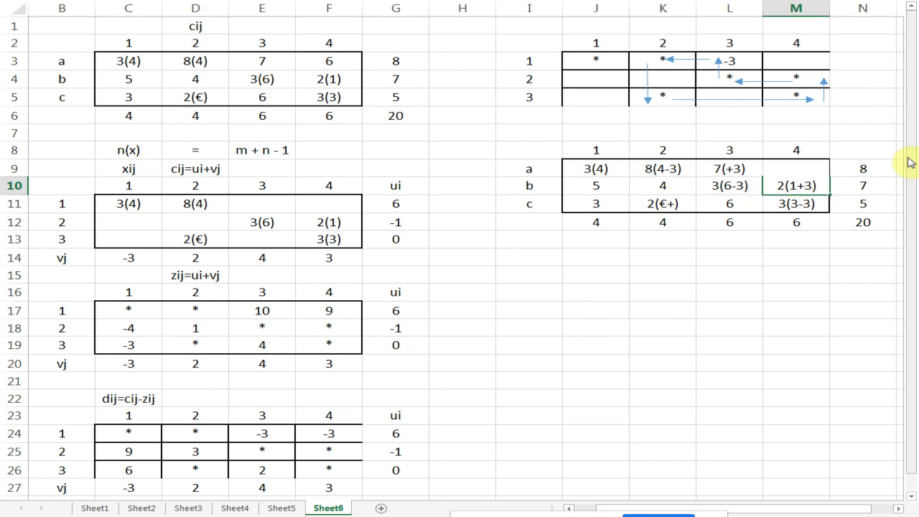
double_click(672, 205)
type("3")
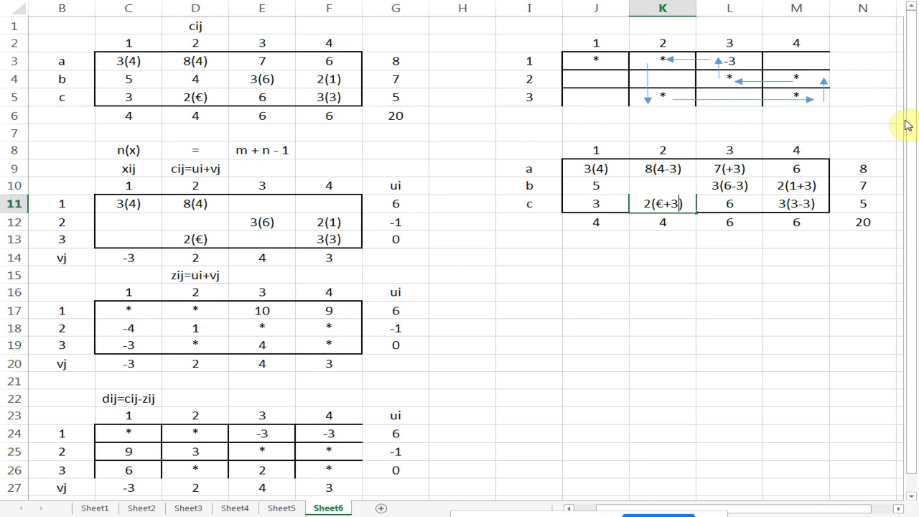
key("Return")
left_click(690, 290)
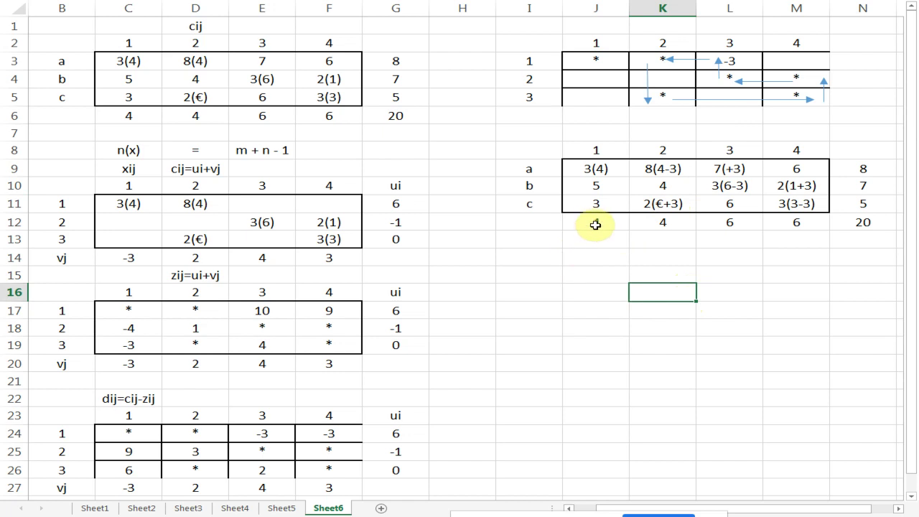
Copy the adjusted allocation table I8:N12 and paste it as values only starting at I15.
left_click(547, 154)
mouse_move(547, 153)
left_mouse_down()
mouse_move(820, 223)
mouse_move(856, 218)
left_mouse_up()
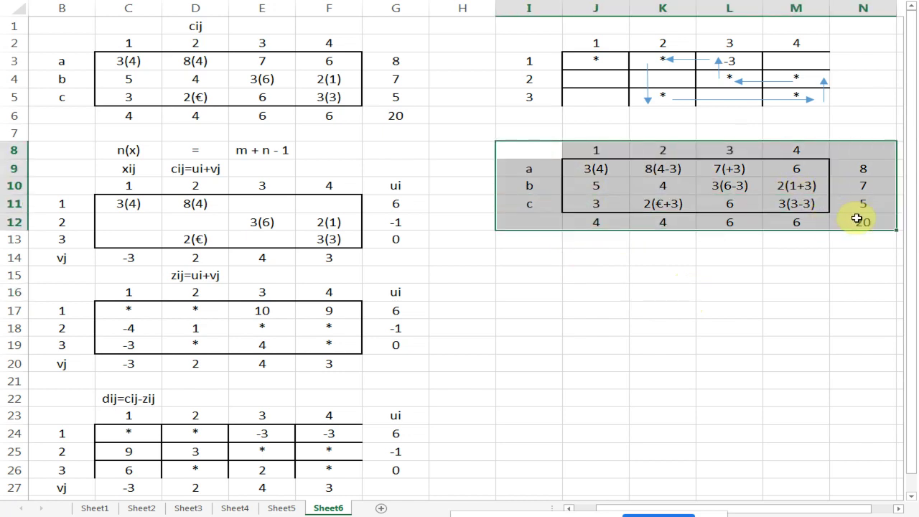
key("ctrl+c")
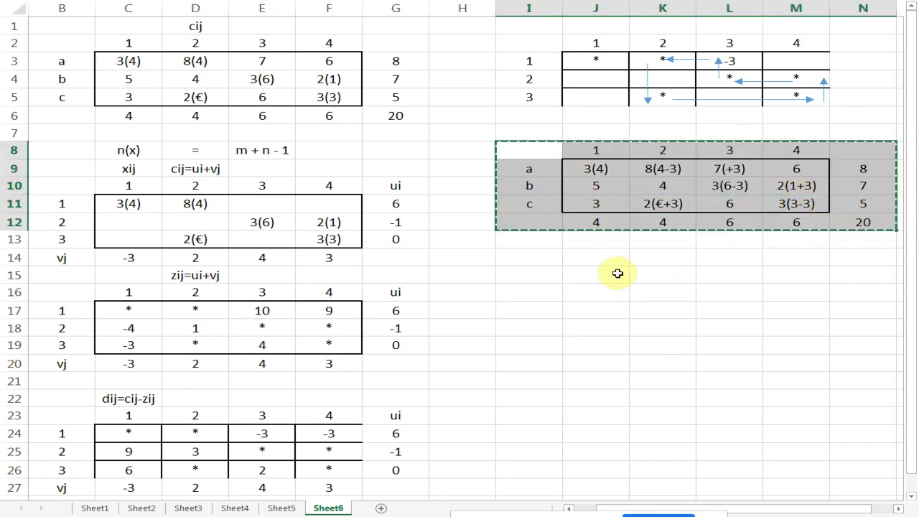
right_click(529, 277)
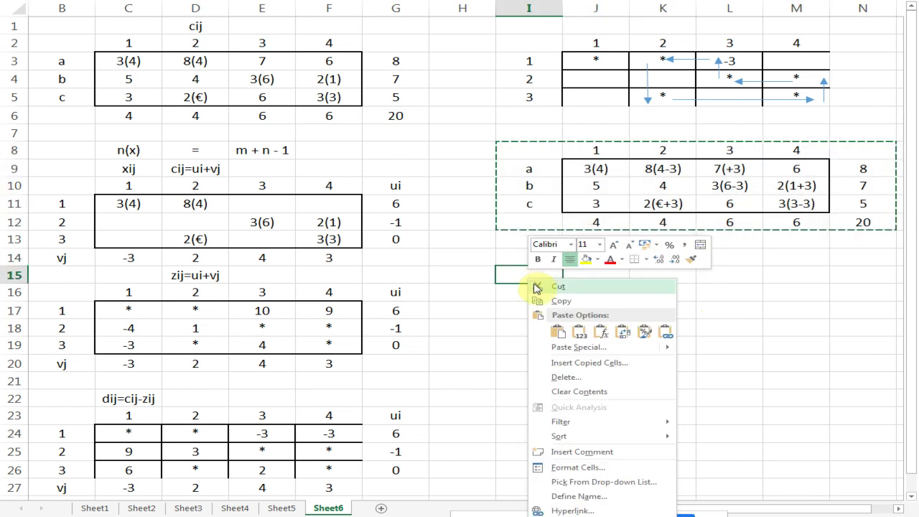
left_click(585, 337)
left_click(543, 377)
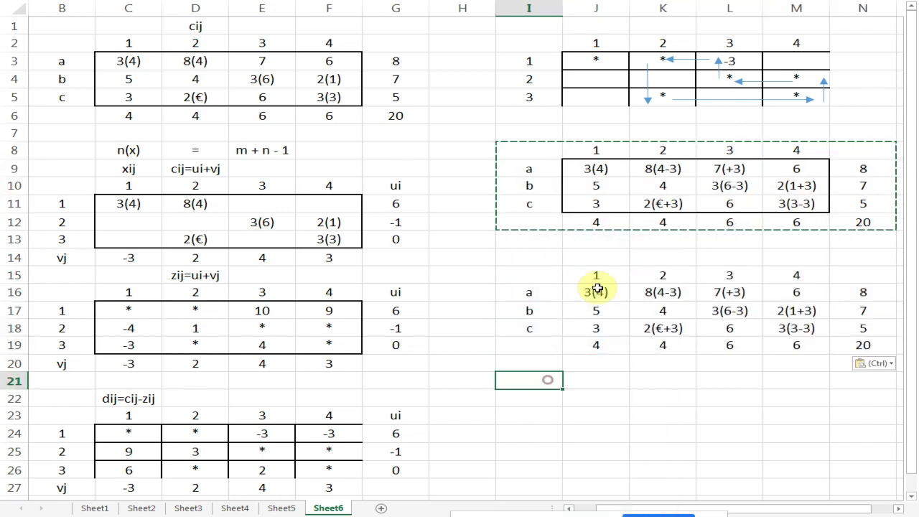
Resolve the subtraction in K16 of the copied table so the cell reads 8(1).
left_click(595, 291)
left_click(660, 295)
double_click(676, 292)
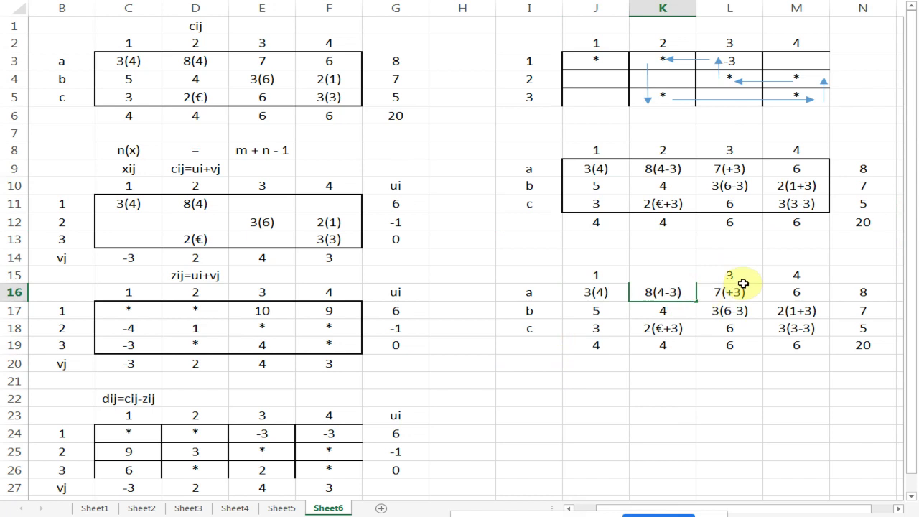
key("BackSpace")
key("BackSpace")
key("BackSpace")
type("1")
key("Return")
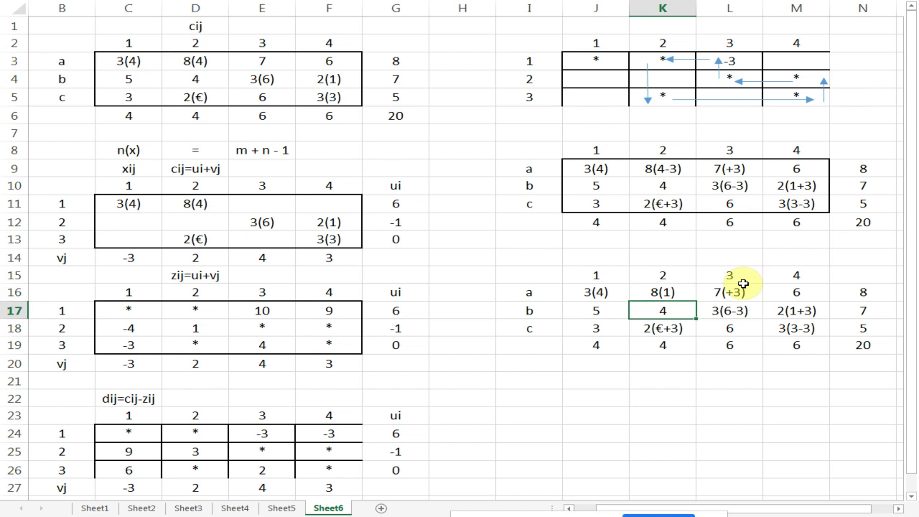
Simplify the column 3 allocations of the copied table to 7(3) in L16 and 3(3) in L17.
left_click(744, 288)
left_click(743, 281)
left_click(743, 286)
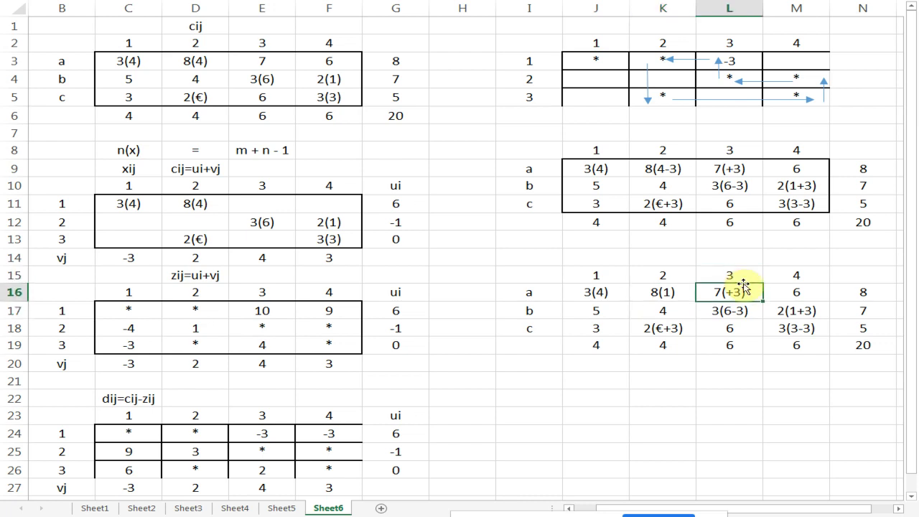
double_click(733, 292)
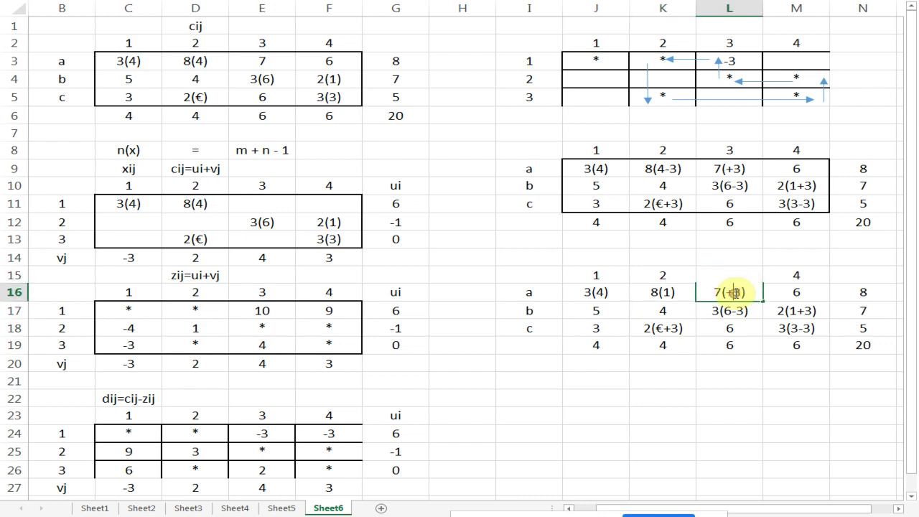
key("BackSpace")
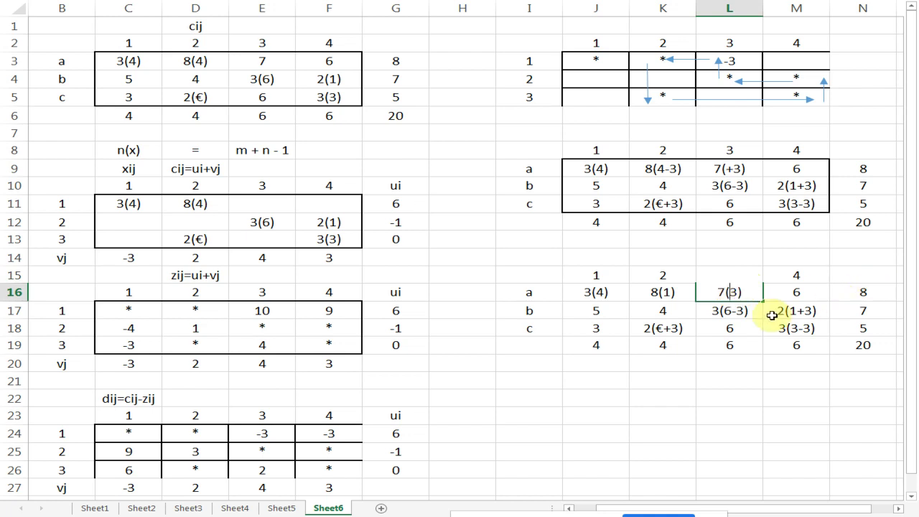
left_click(743, 310)
double_click(736, 311)
key("BackSpace")
key("BackSpace")
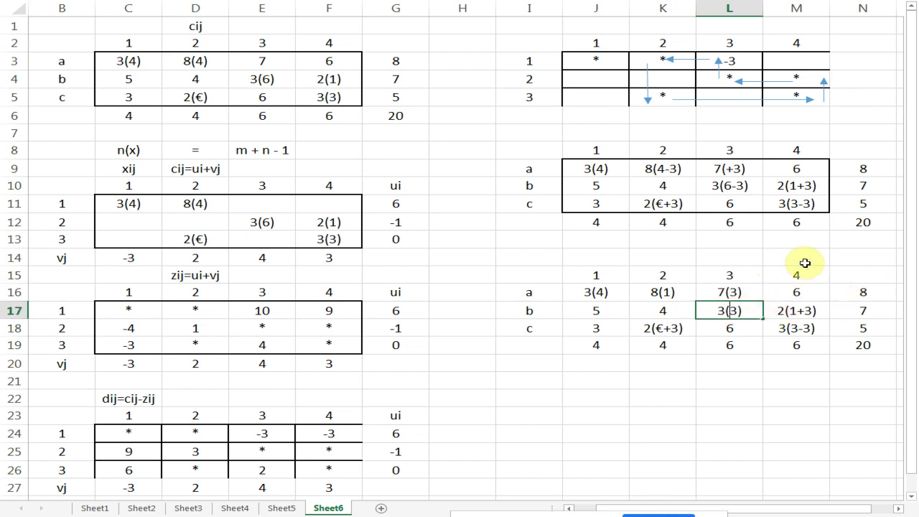
Resolve the addition in M17 so the cell reads 2(4).
left_click(798, 309)
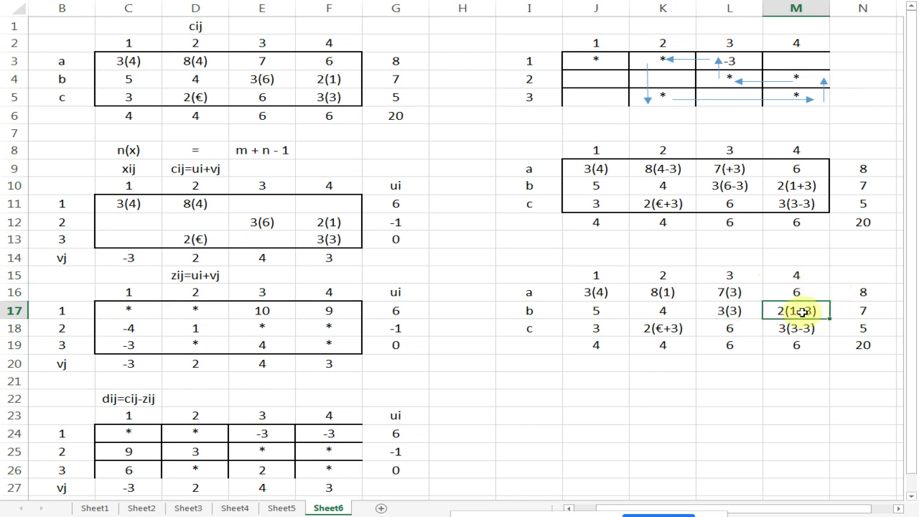
double_click(802, 311)
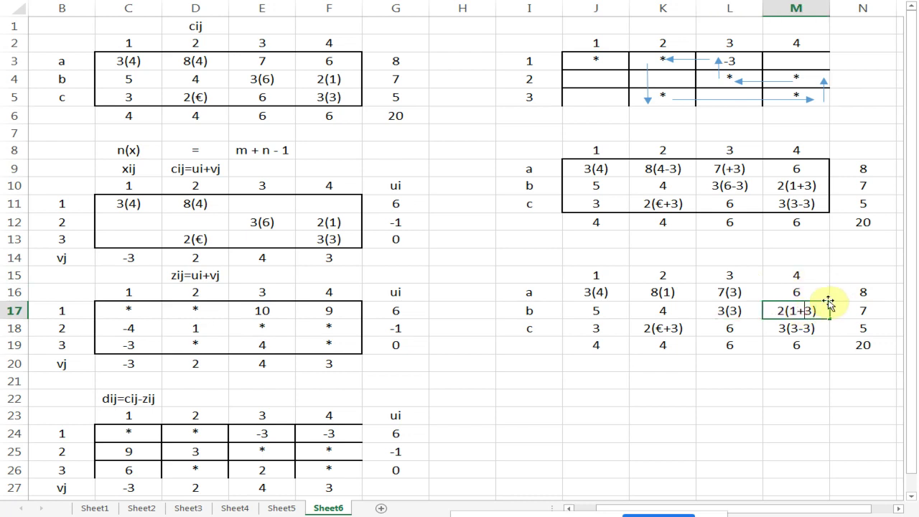
key("shift+Right")
key("BackSpace")
type("4")
Remove the emptied allocation from M18, leaving only the cost 3.
left_click(800, 330)
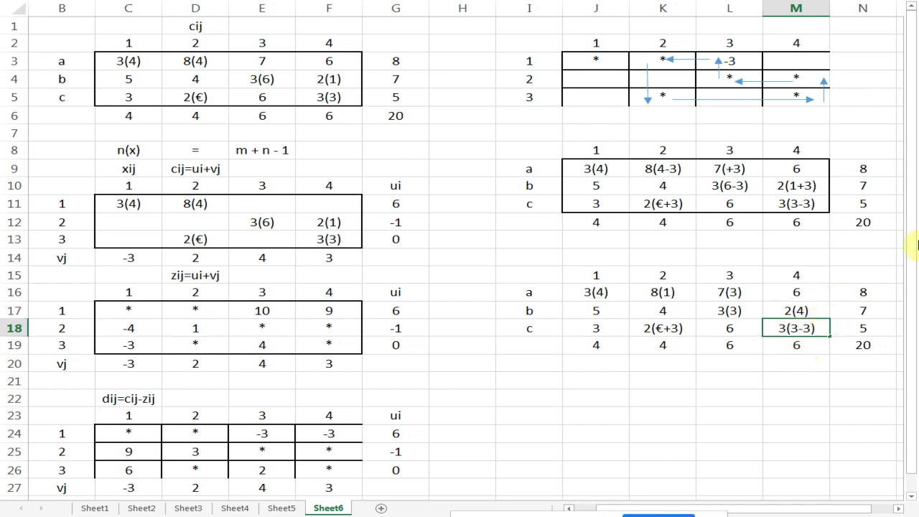
key("shift+Right")
key("shift+Right")
key("shift+Right")
type("0")
key("shift+Right")
key("shift+Right")
key("shift+Right")
key("Delete")
Drop the epsilon and plus sign from the allocation in K18 so it reads 2(3).
left_click(662, 328)
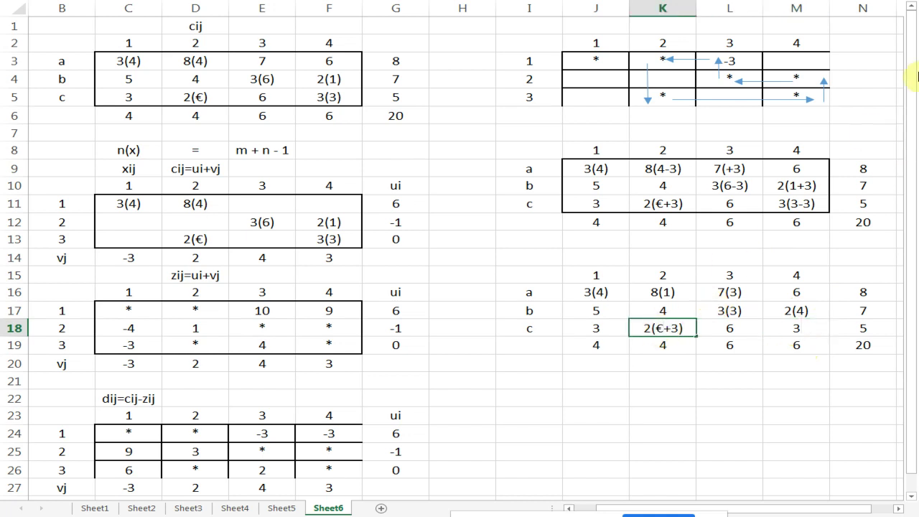
key("Delete")
key("Delete")
key("Return")
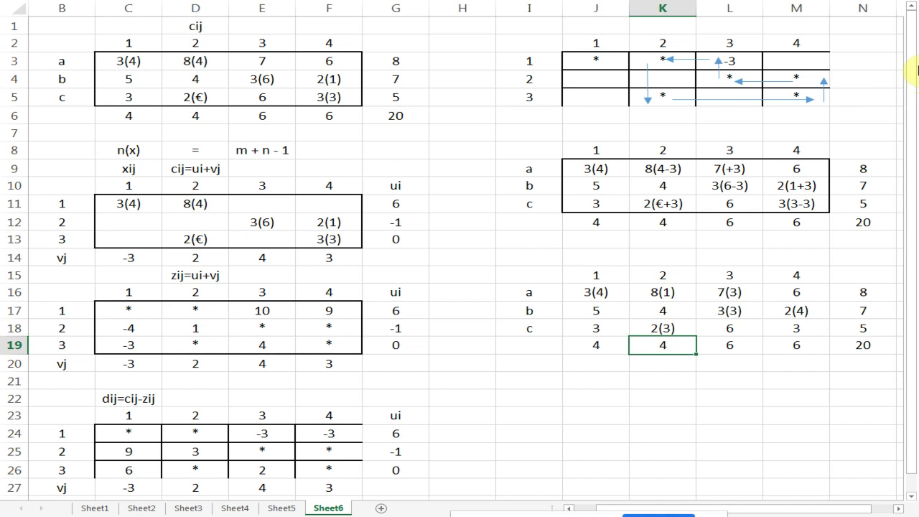
Apply a thick box border around the new allocation table's cells J16:M18.
left_click_drag(585, 290, 797, 334)
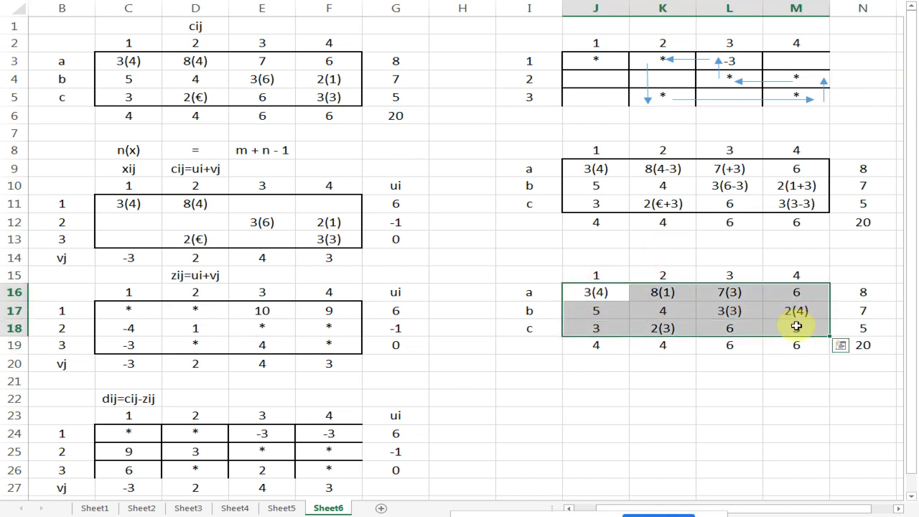
right_click(796, 326)
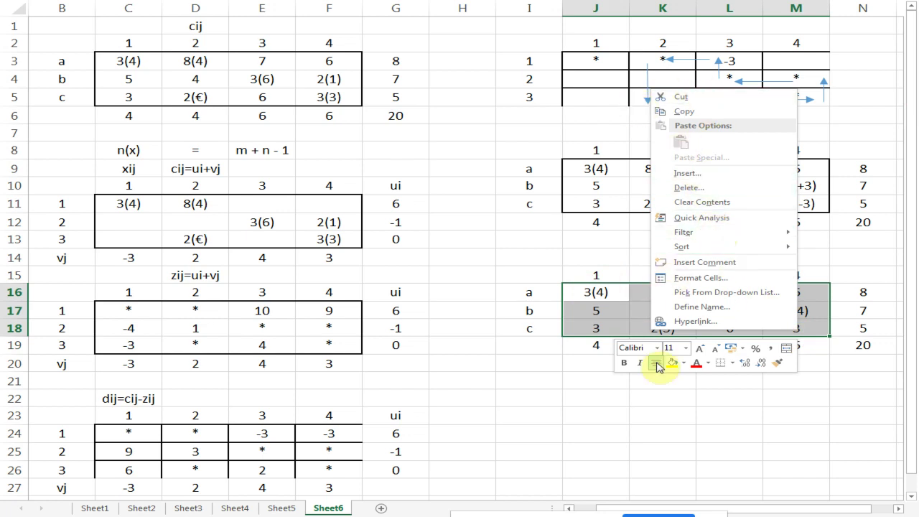
left_click(732, 363)
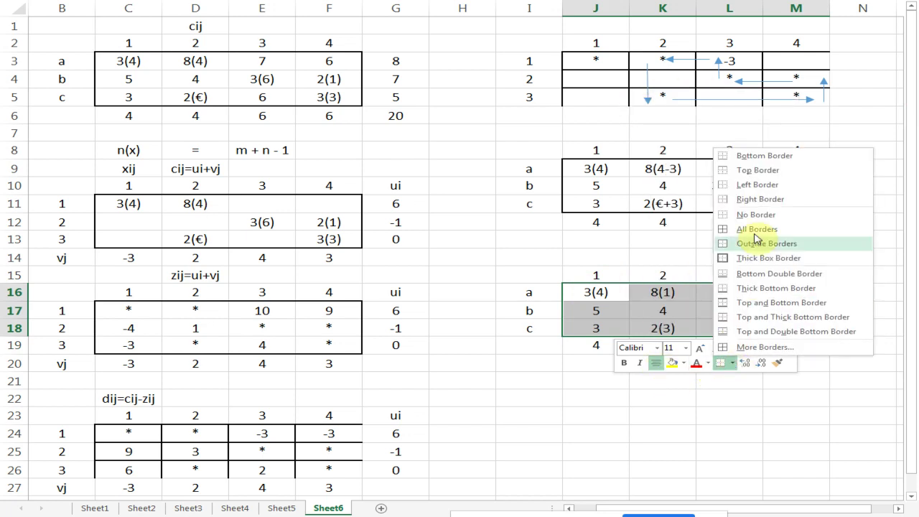
left_click(748, 257)
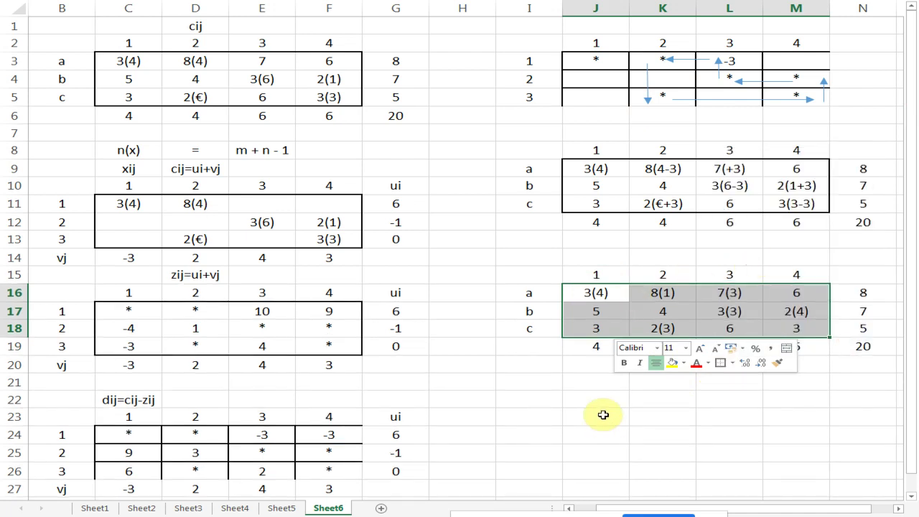
left_click(603, 413)
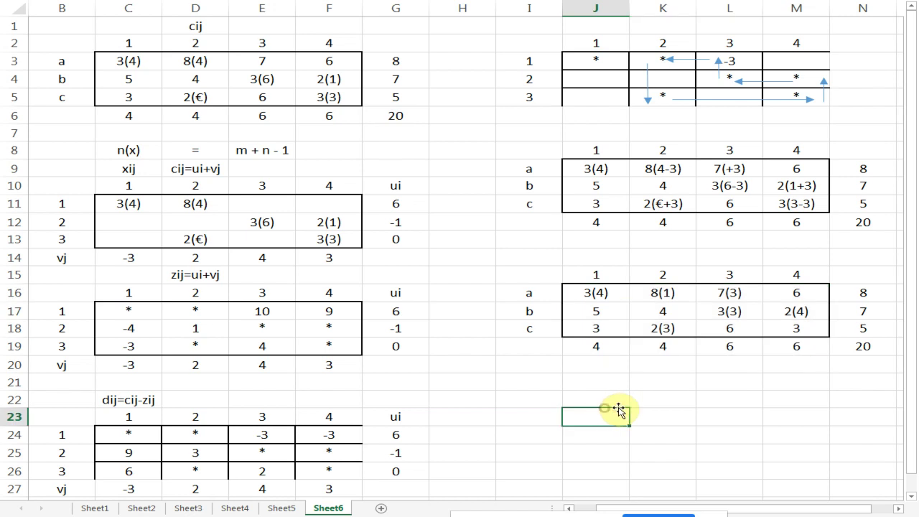
left_click(685, 401)
left_click(714, 414)
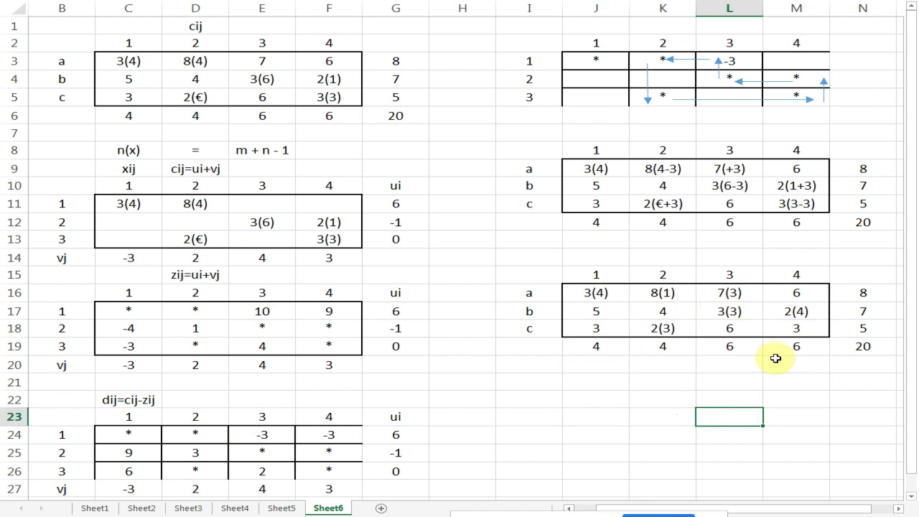
left_click(591, 347)
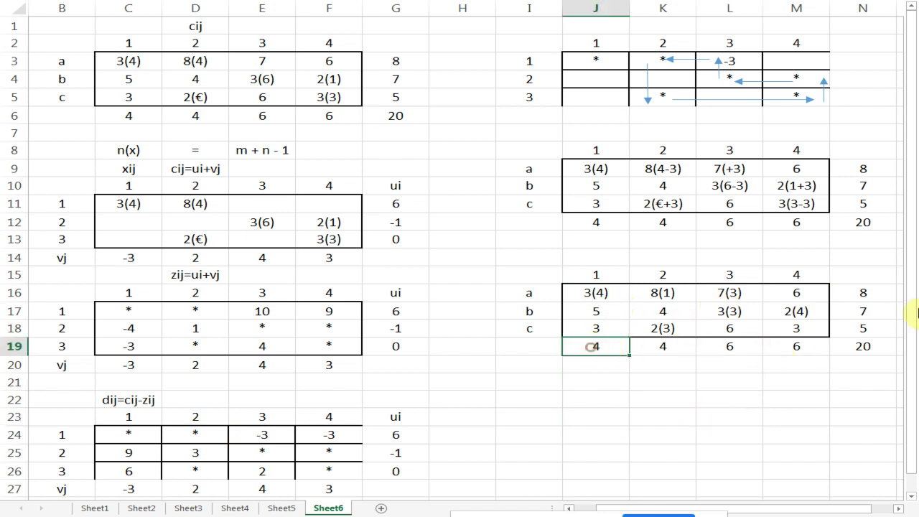
Check the row allocations in the new allocation table J16:M18 against the supplies in N16:N18.
left_click(862, 292)
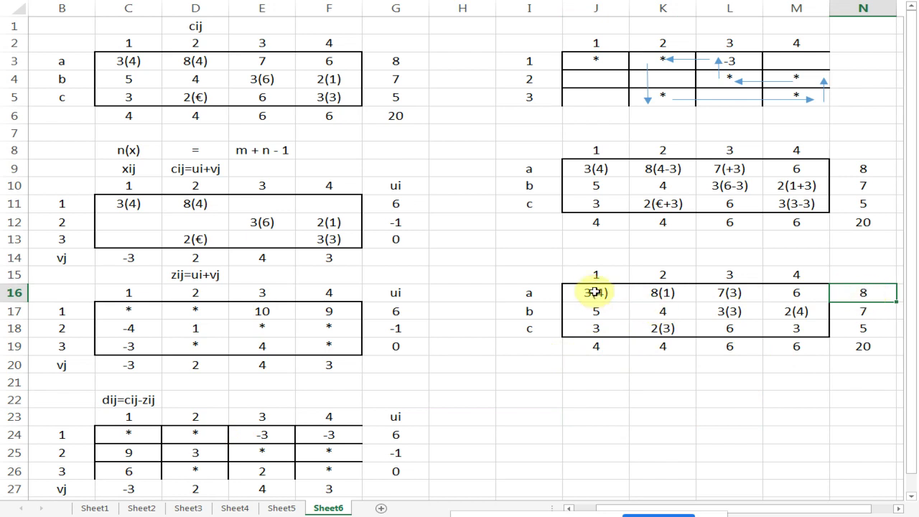
left_click(678, 292)
left_click(718, 292)
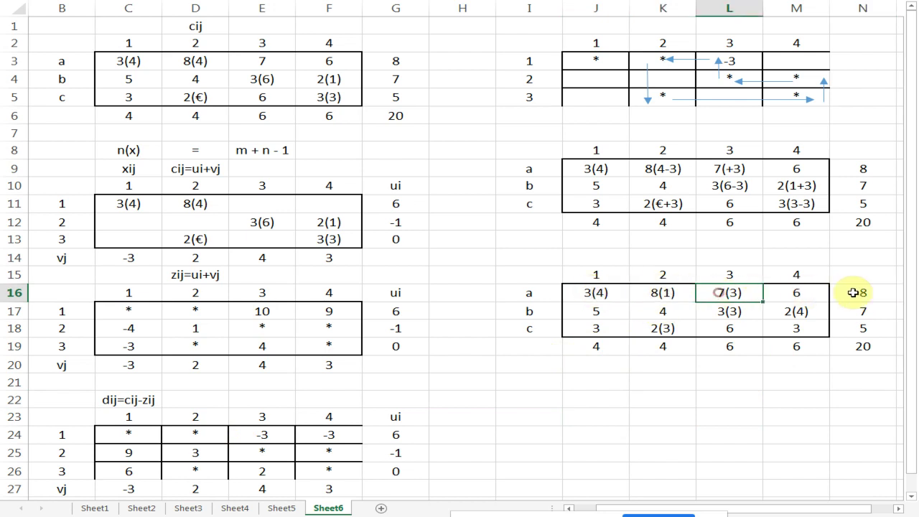
left_click(879, 292)
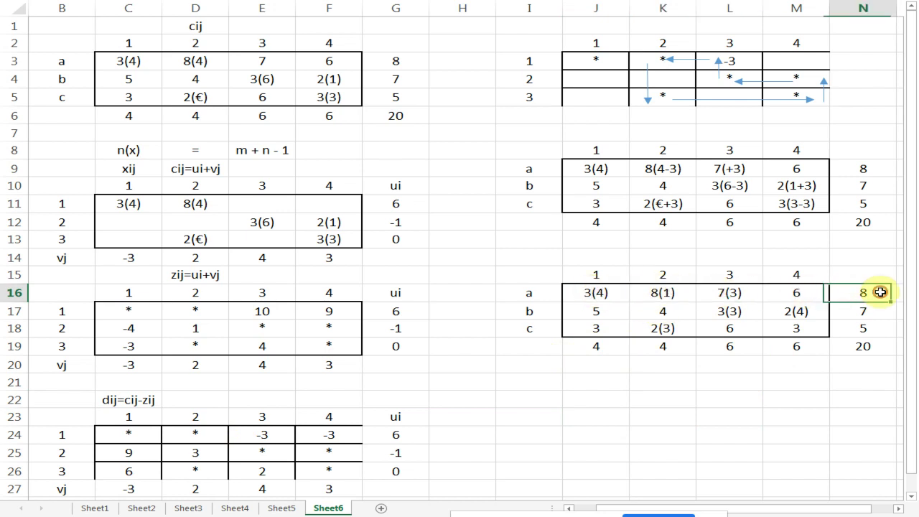
left_click(721, 311)
left_click(832, 310)
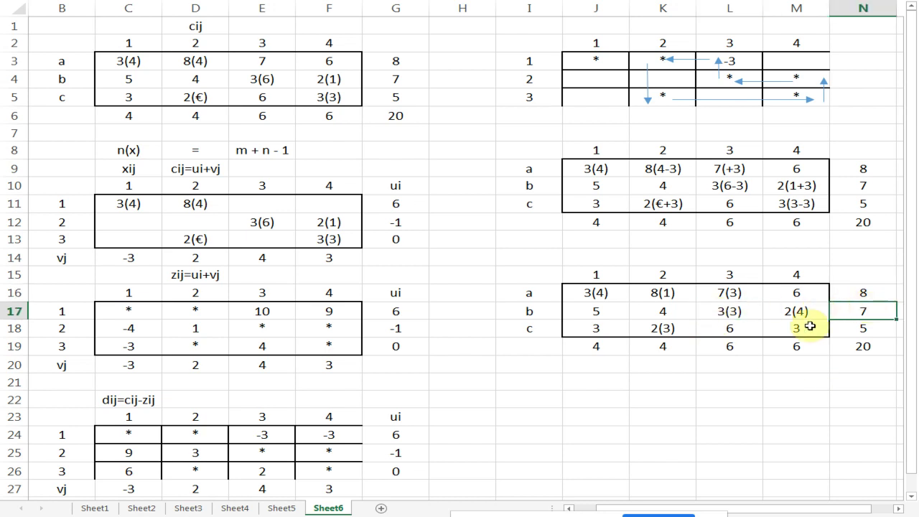
left_click(656, 329)
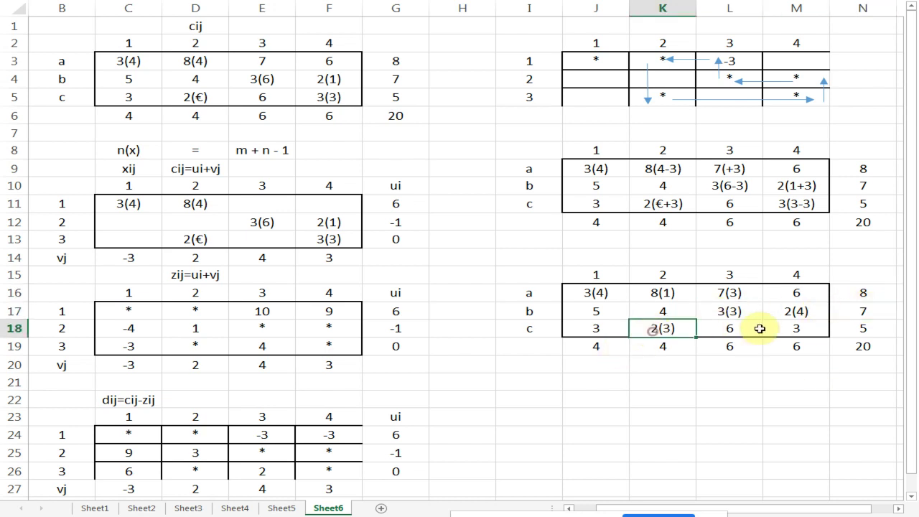
left_click(861, 329)
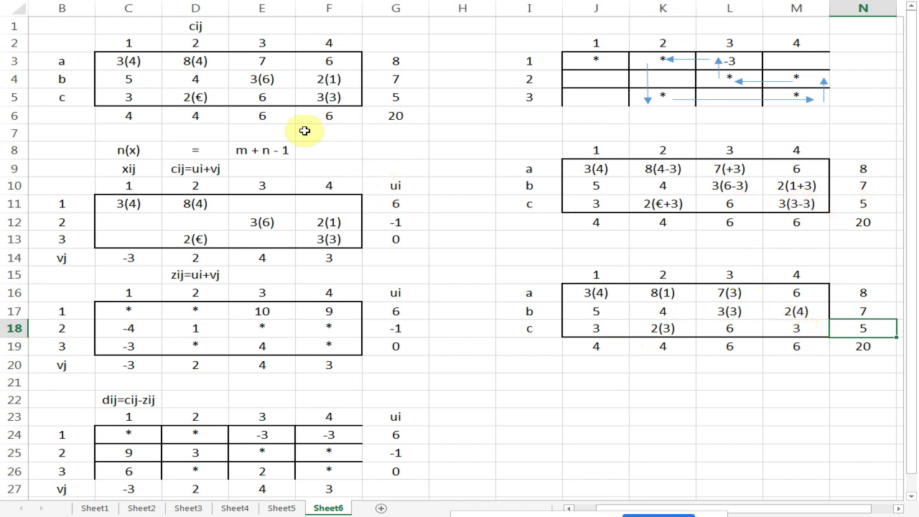
Check row c's allocations in D5 and F5 of the cij table against its supply in G5.
left_click(201, 100)
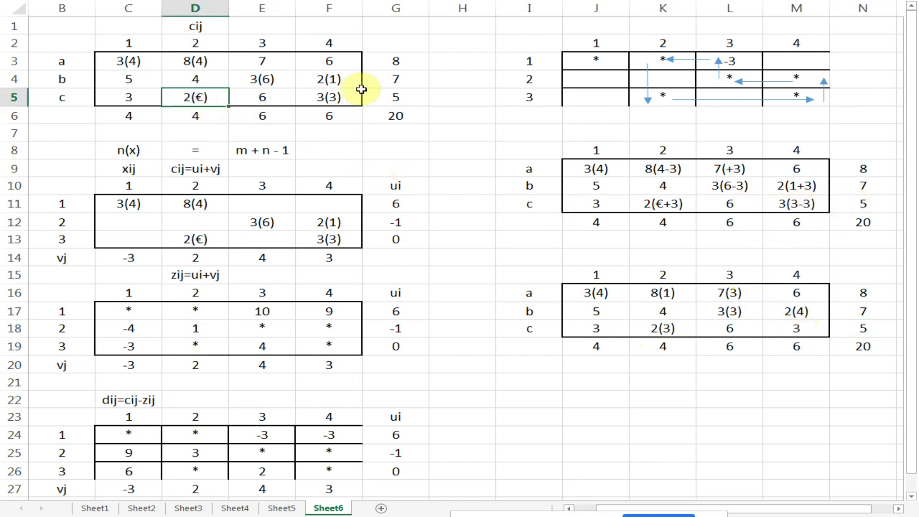
left_click(390, 95)
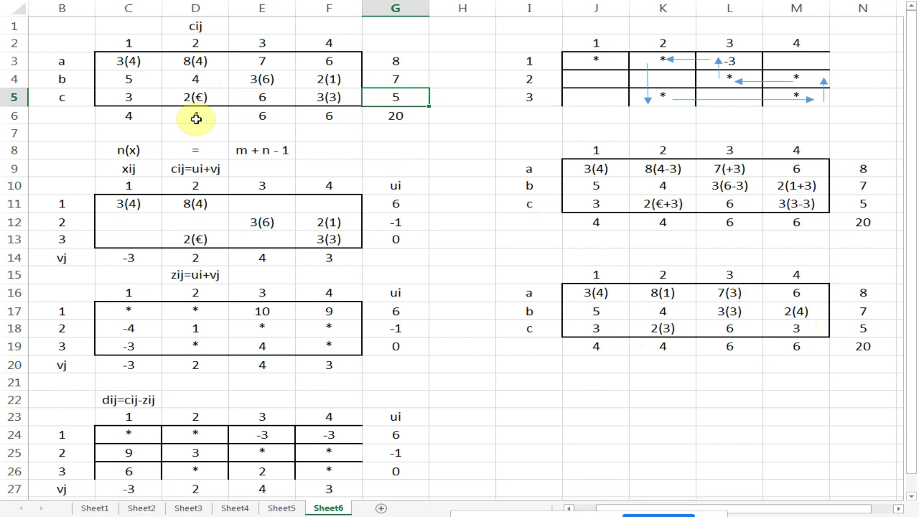
double_click(337, 97)
key("Escape")
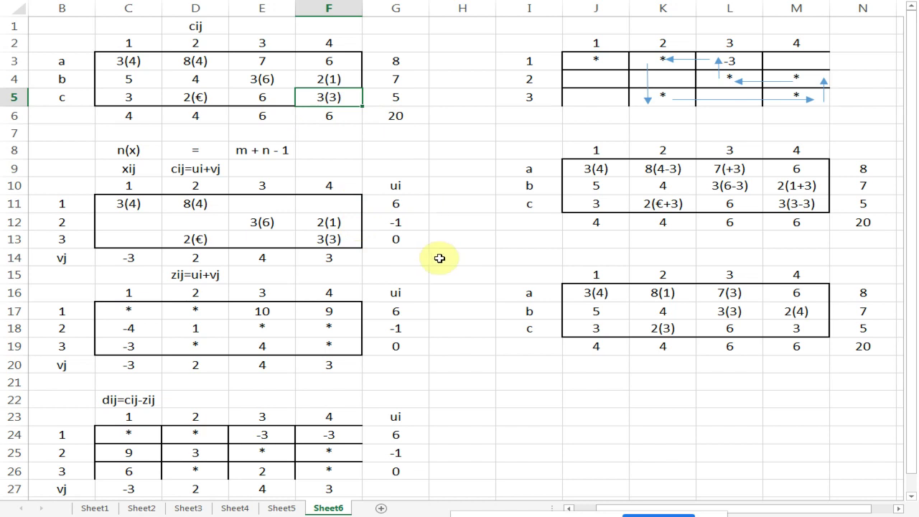
left_click(380, 99)
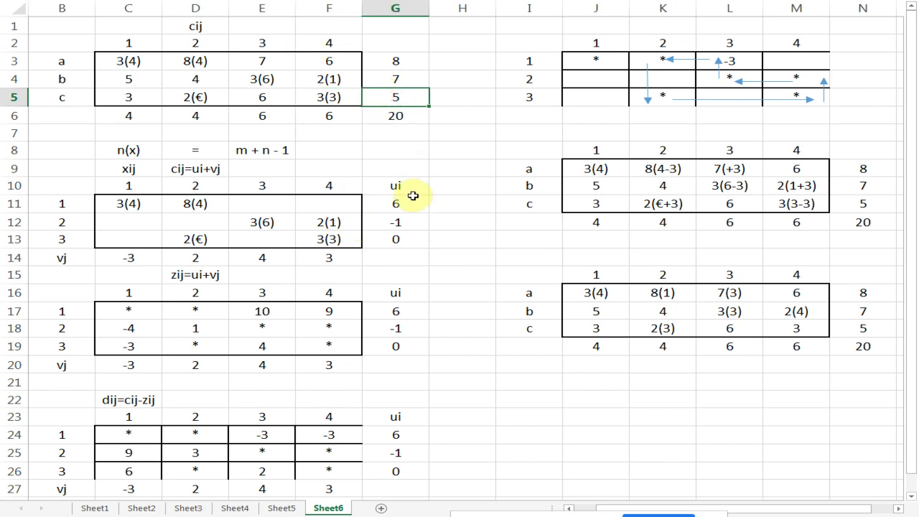
left_click(201, 97)
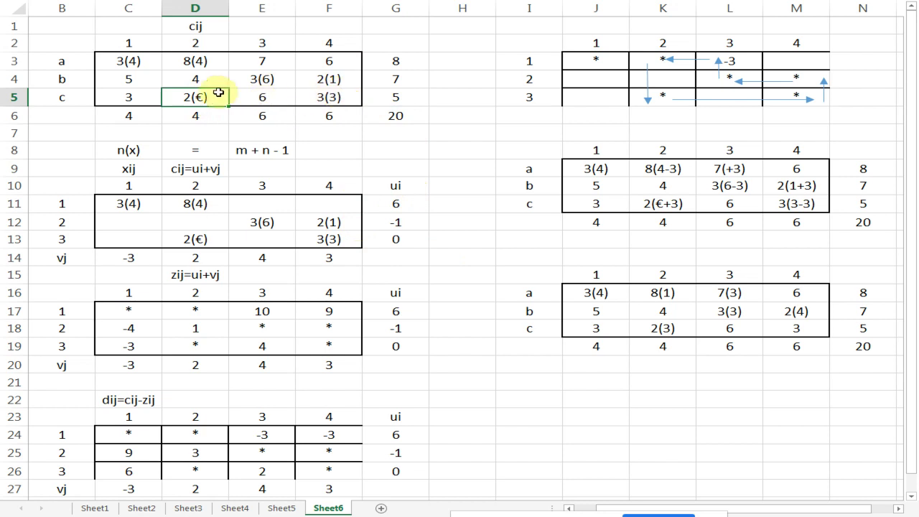
left_click(338, 97)
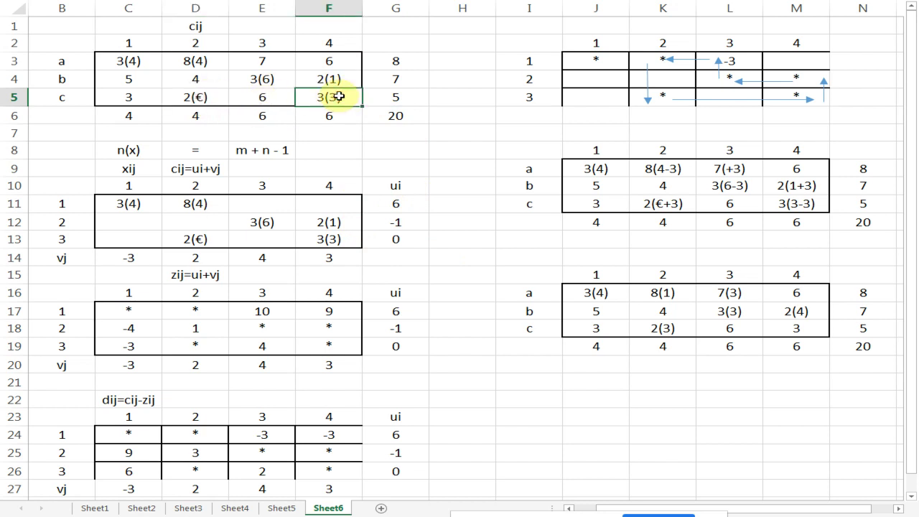
left_click(401, 96)
double_click(399, 96)
double_click(396, 97)
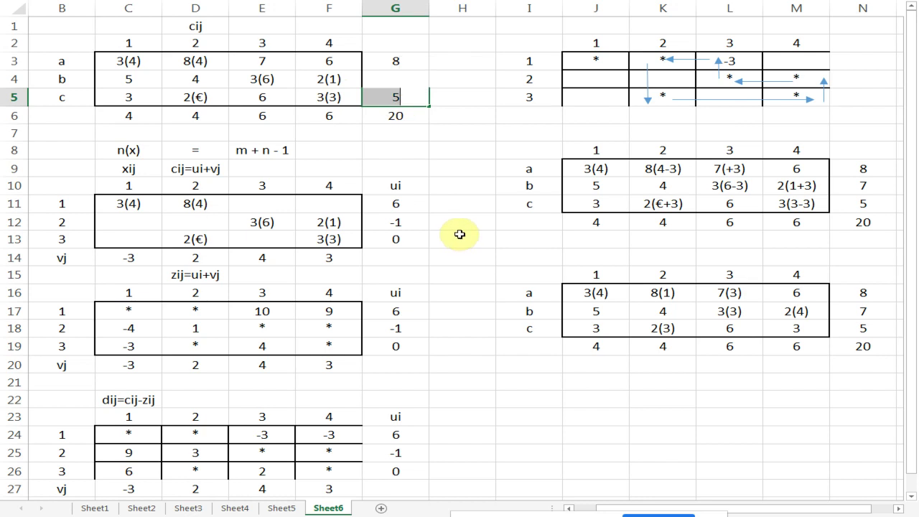
key("Escape")
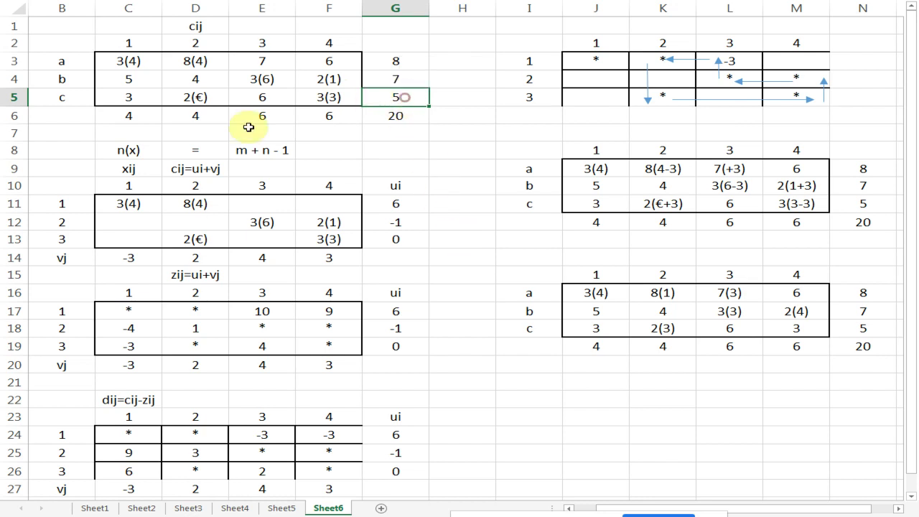
left_click(332, 98)
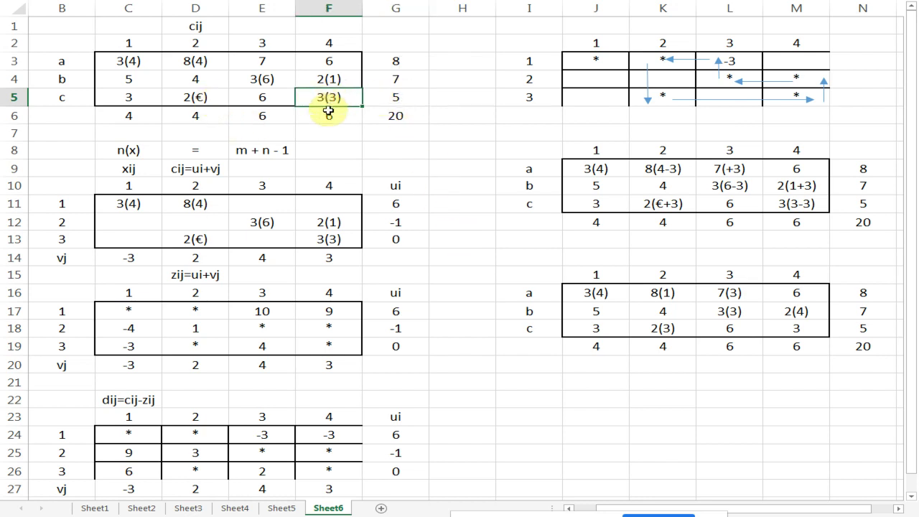
left_click(194, 96)
double_click(197, 96)
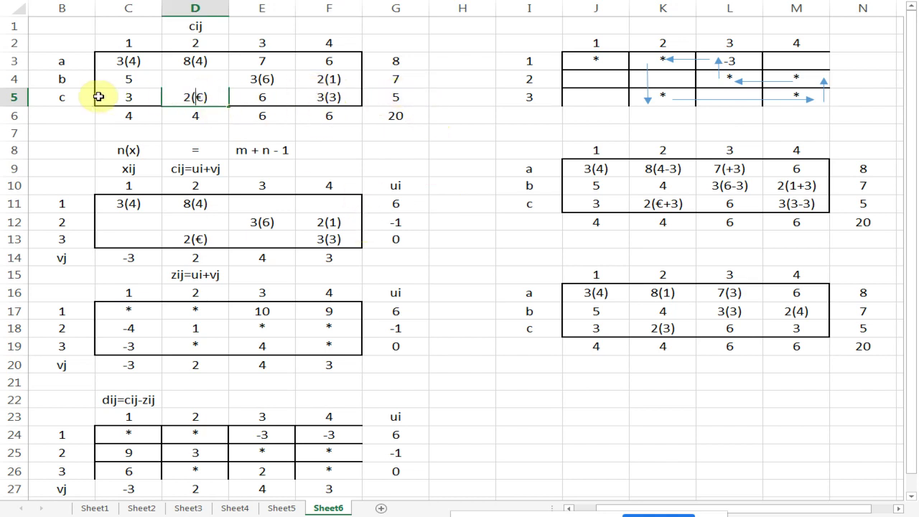
left_click(398, 93)
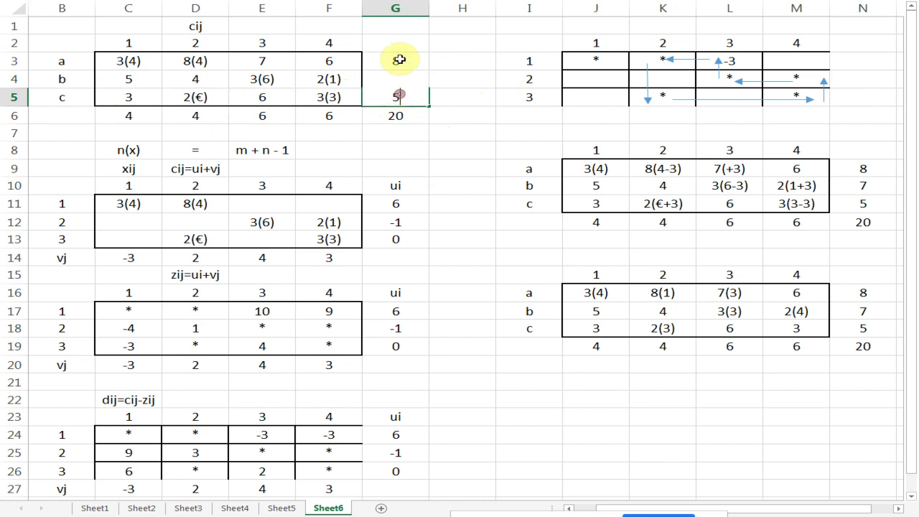
left_click(395, 27)
left_click(395, 43)
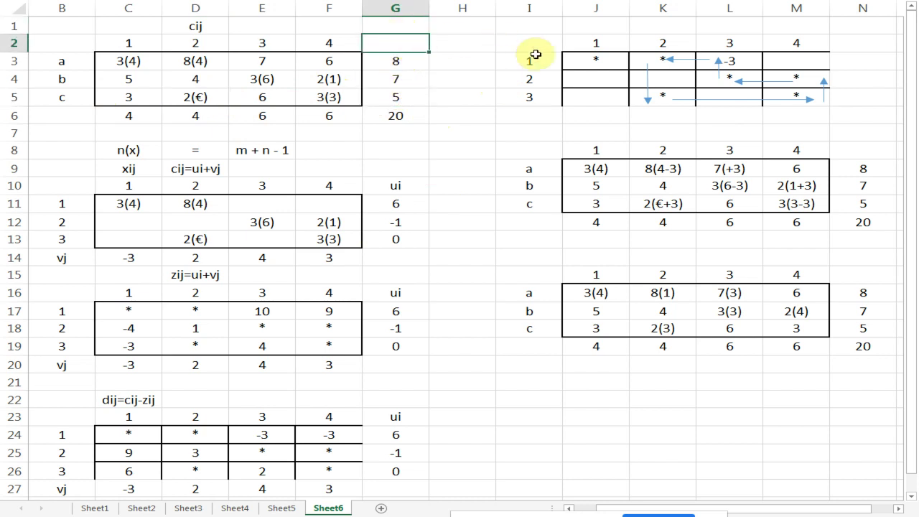
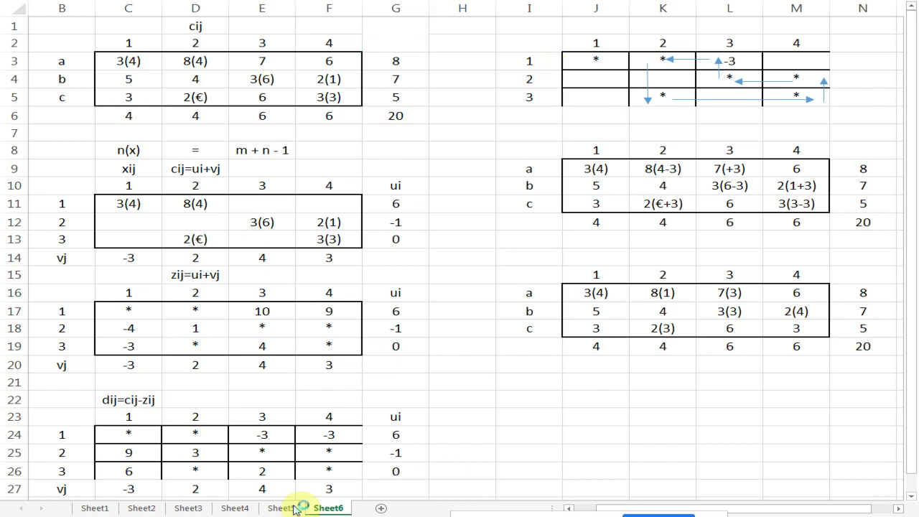
Correct the allocation in F5 of the cij table so the cell reads 3(5).
left_click(641, 151)
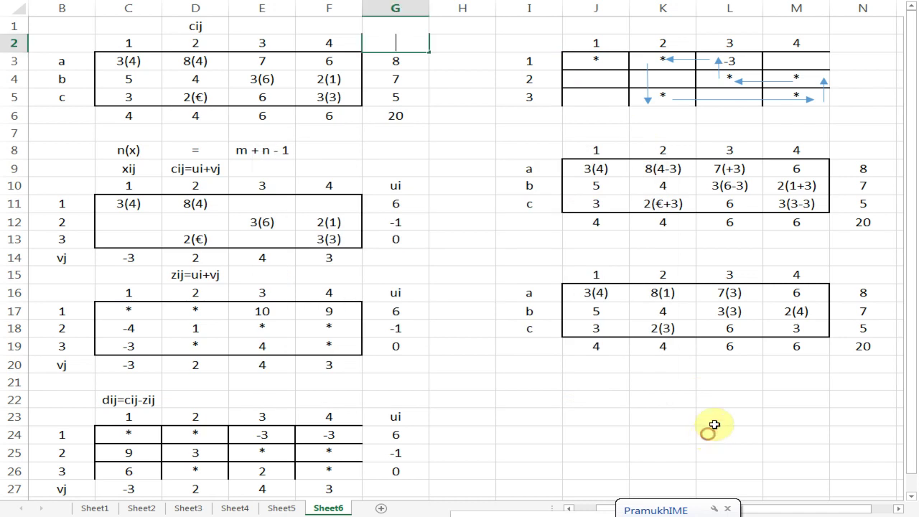
left_click(803, 328)
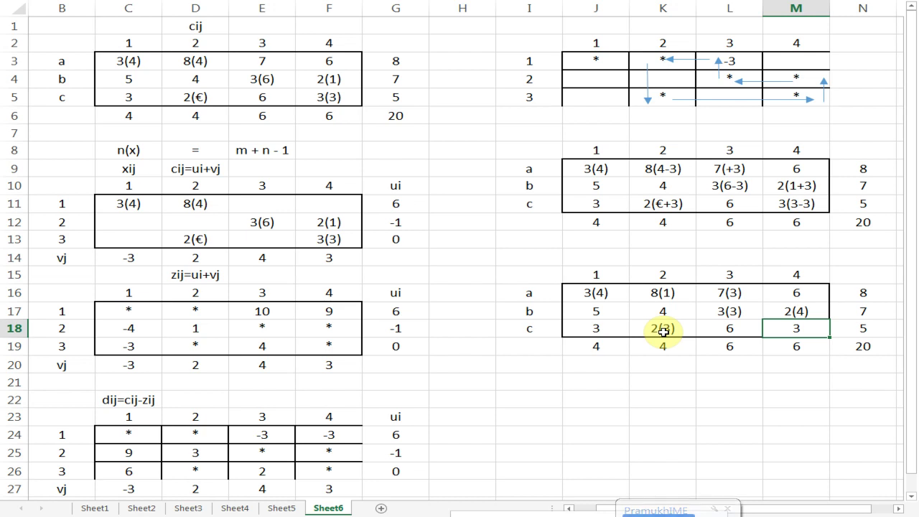
left_click(335, 97)
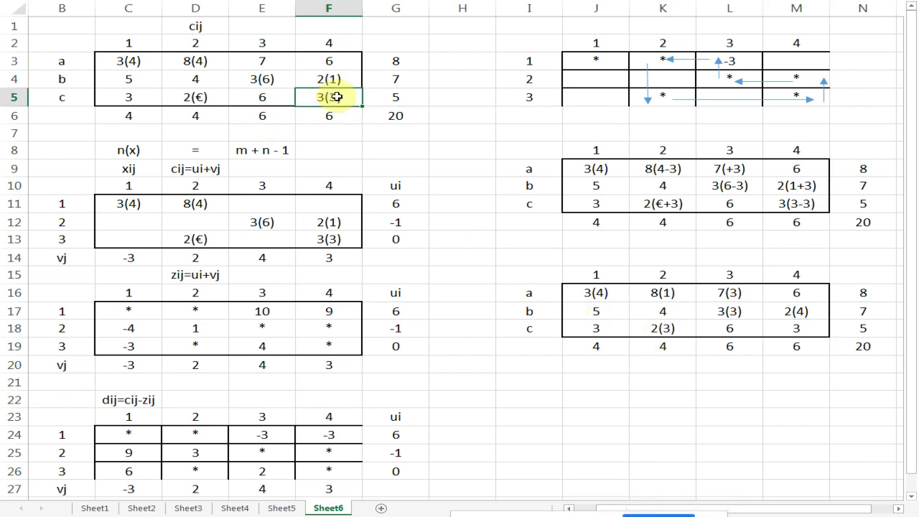
left_click(328, 79)
key("Delete")
left_click(334, 97)
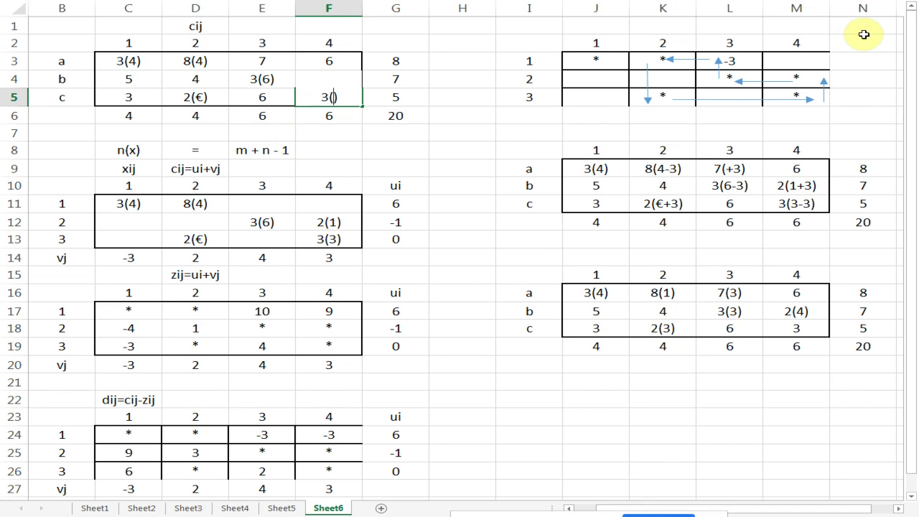
key("Return")
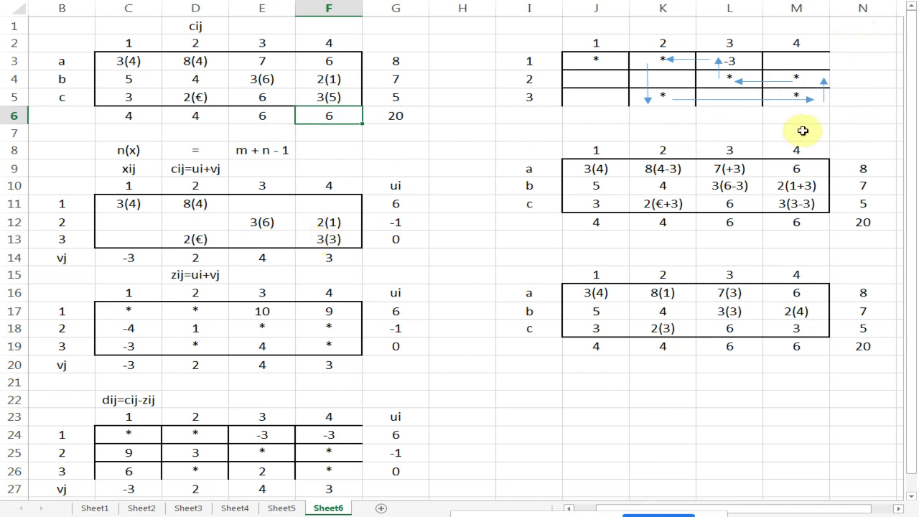
Change the starting allocation in M11 of the adjustment table so the cell reads 3(5-3).
double_click(808, 199)
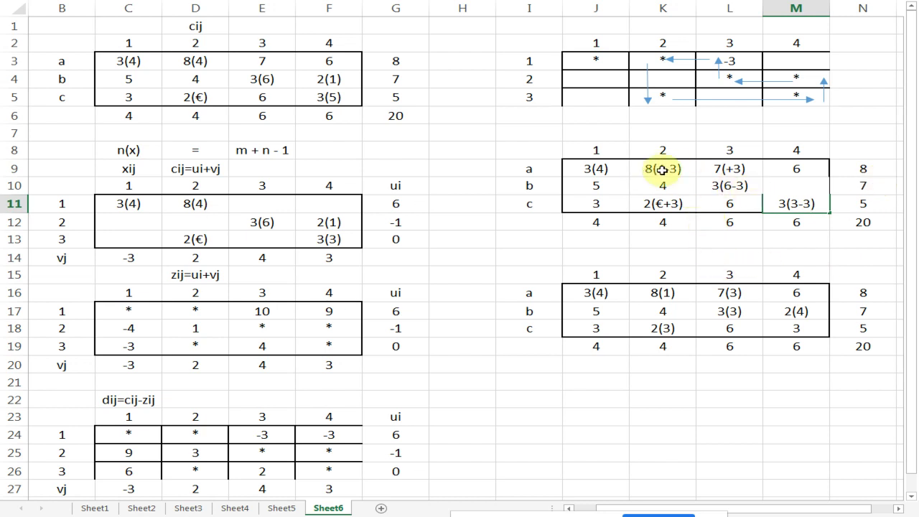
key("Home")
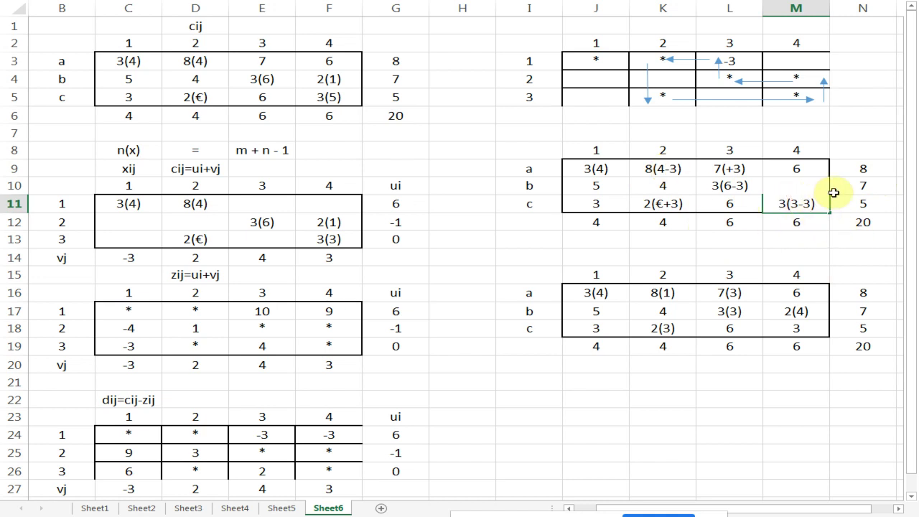
key("Return")
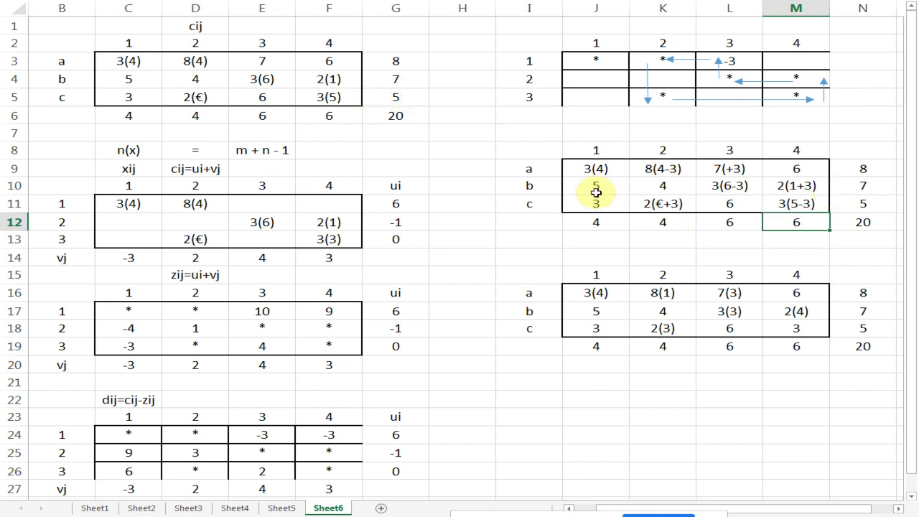
Compare the loop's subtracting cells K9, L10 and M11, and change M11's subtraction so it reads 3(5-4).
left_click(793, 203)
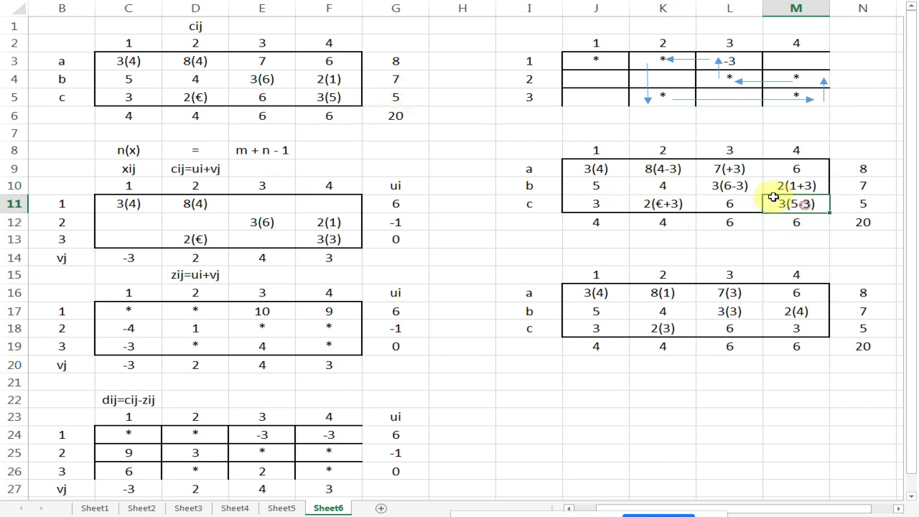
left_click(657, 175)
left_click(722, 185)
left_click(796, 206)
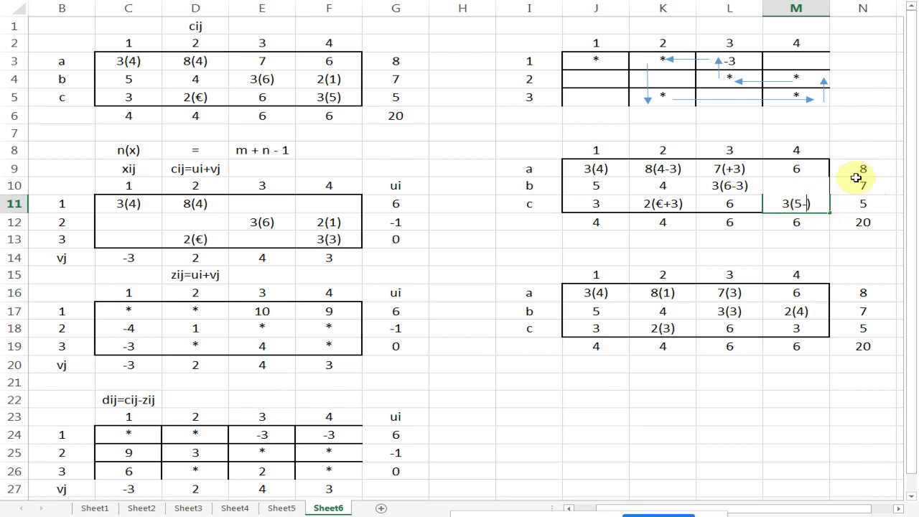
left_click(785, 246)
Change the added quantity in M10 of the adjustment table so the cell reads 2(1+4).
left_click(810, 188)
double_click(809, 186)
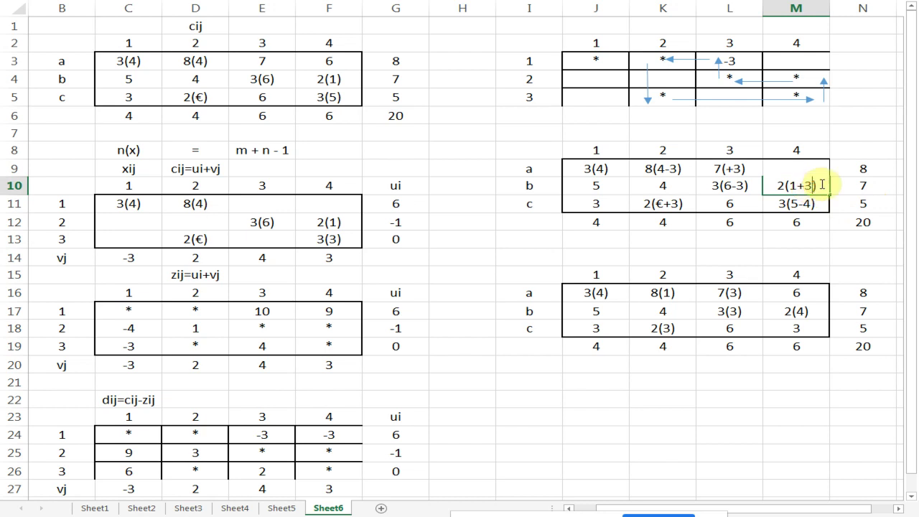
key("BackSpace")
key("BackSpace")
type("4)")
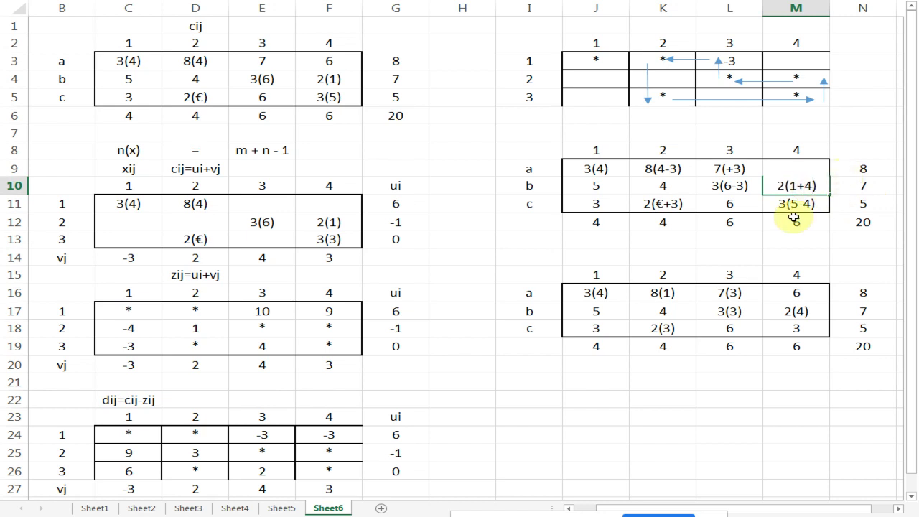
Change the subtracted quantity in L10 so the cell reads 3(6-4).
double_click(735, 184)
key("BackSpace")
key("BackSpace")
type("4)")
key("Return")
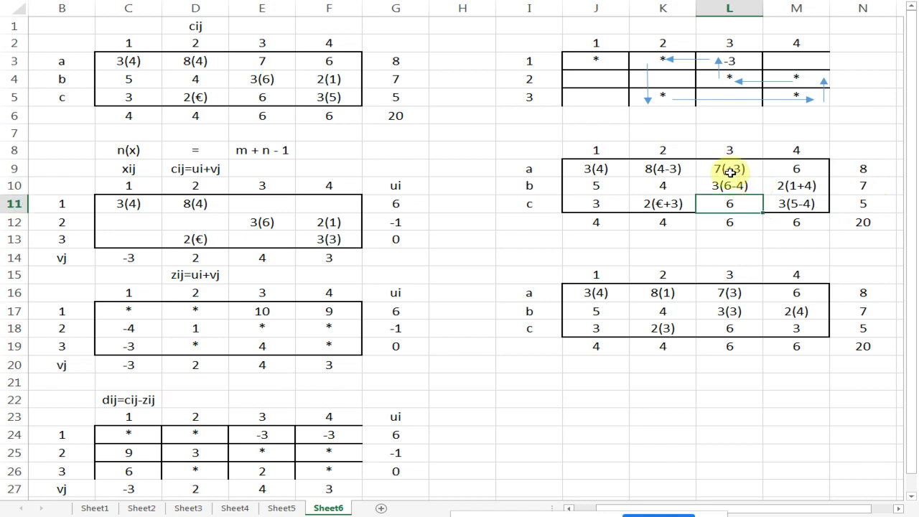
Change the added quantity in L9 so the cell reads 7(+4).
double_click(729, 171)
key("Delete")
type("4")
key("Return")
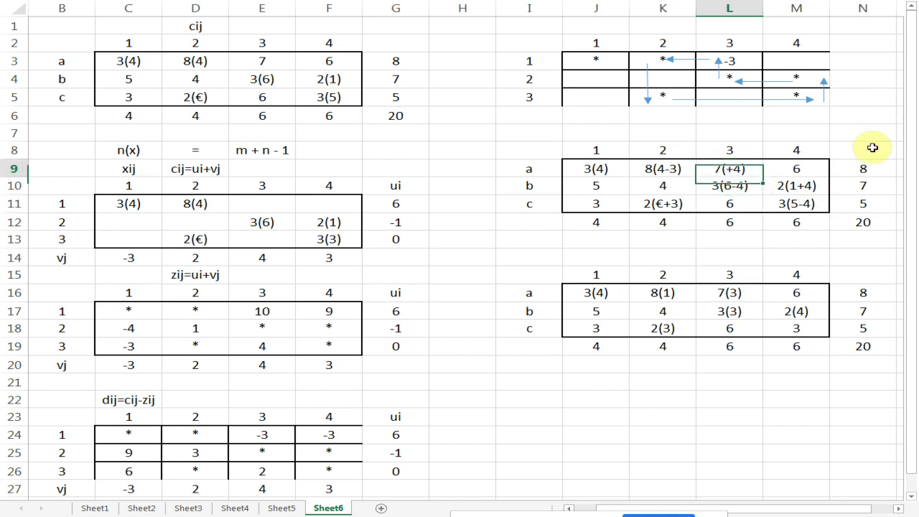
Change the subtracted quantity in K9 so the cell reads 8(4-4).
key("Up")
key("Left")
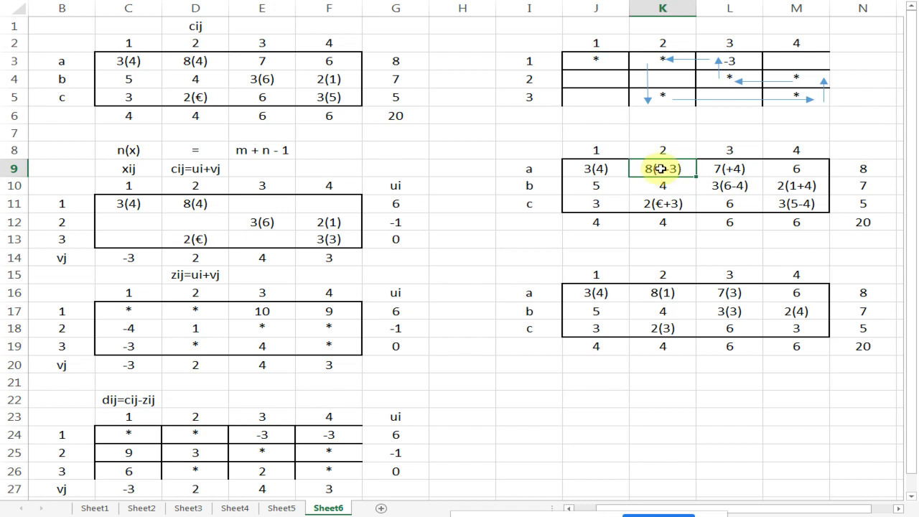
key("Delete")
type("4")
key("Return")
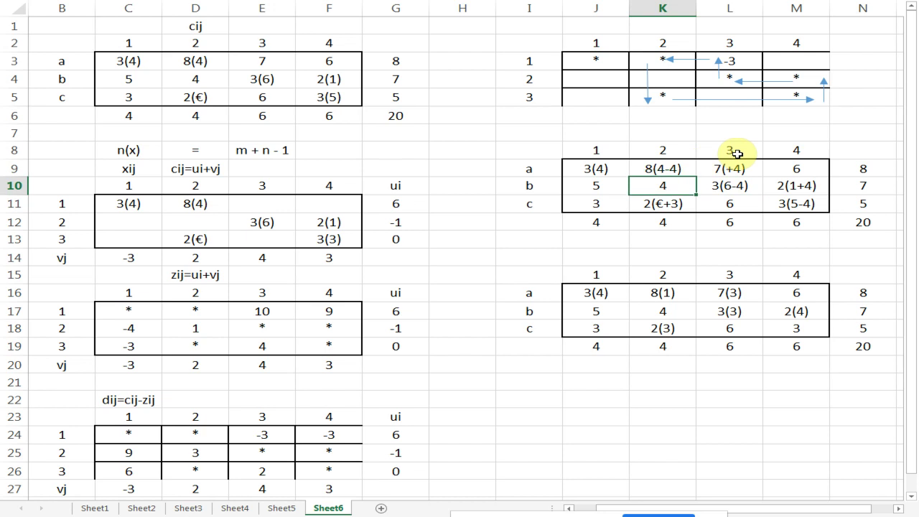
Change the added quantity in K11 of the adjustment table so the cell reads 2(€+4).
double_click(682, 203)
key("BackSpace")
type("4")
key("Return")
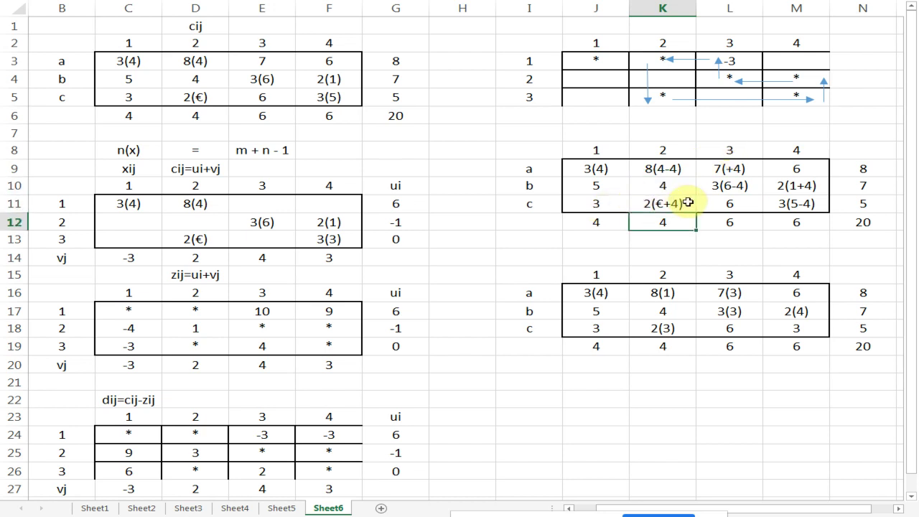
Remove the allocation from K16 of the improved solution table so the cell reads only 8.
double_click(663, 294)
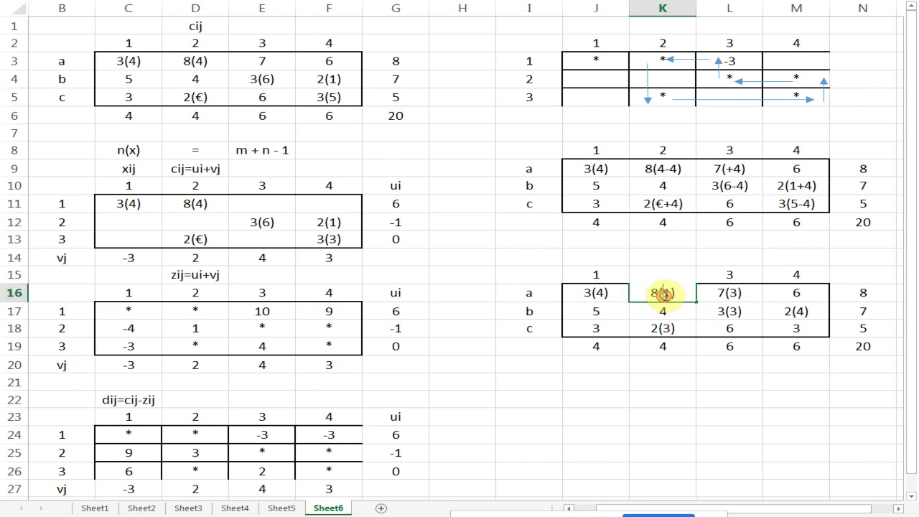
left_click(595, 293)
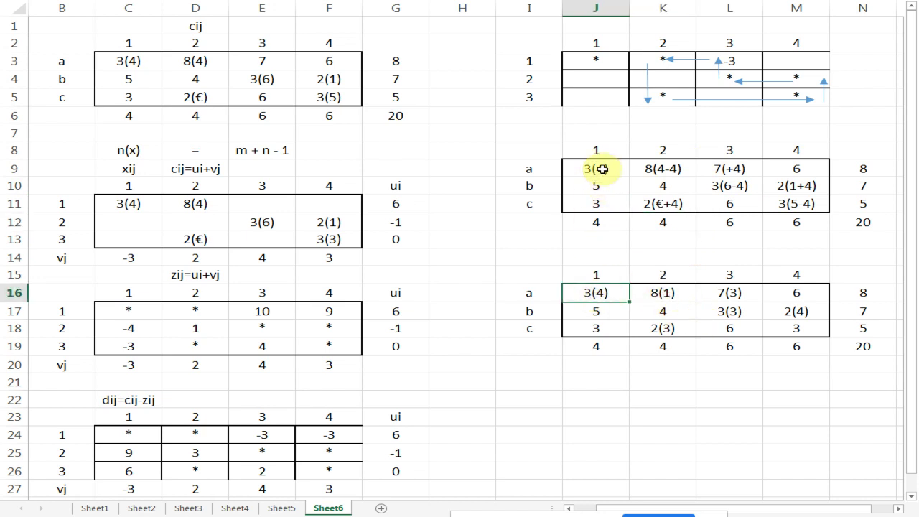
double_click(669, 294)
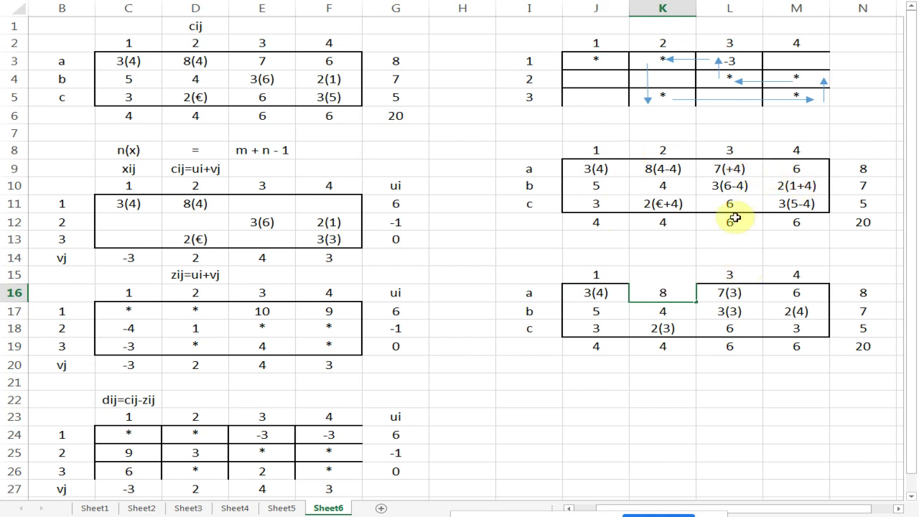
Update the improved table's allocations so L16 reads 7(4), L17 reads 3(2) and M17 reads 2(5).
left_click(729, 293)
double_click(736, 293)
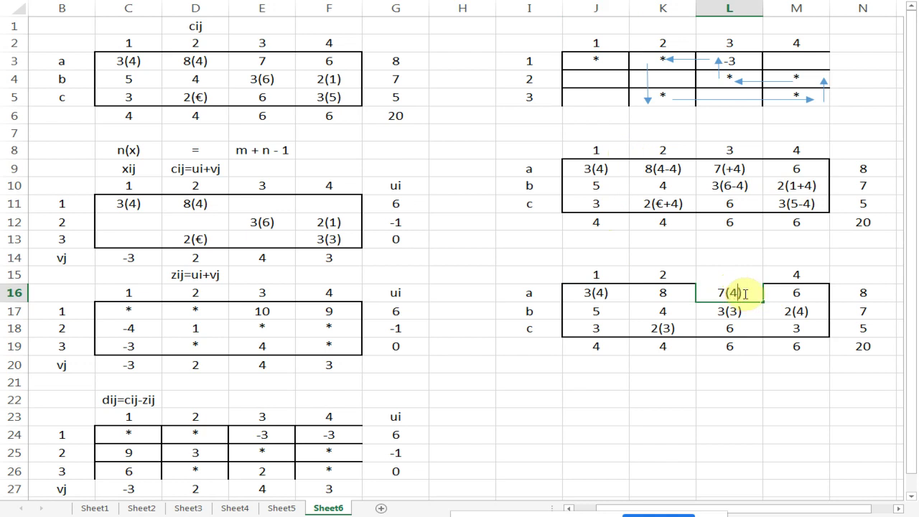
key("Return")
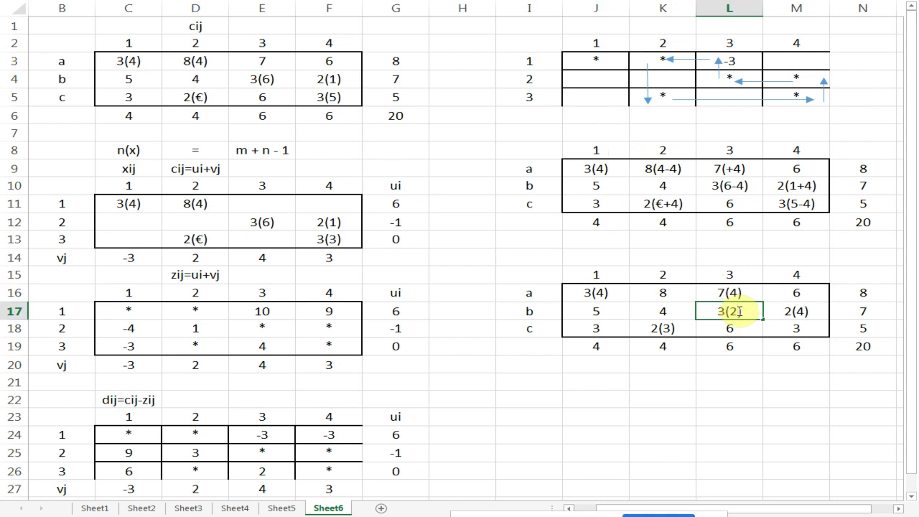
left_click(810, 310)
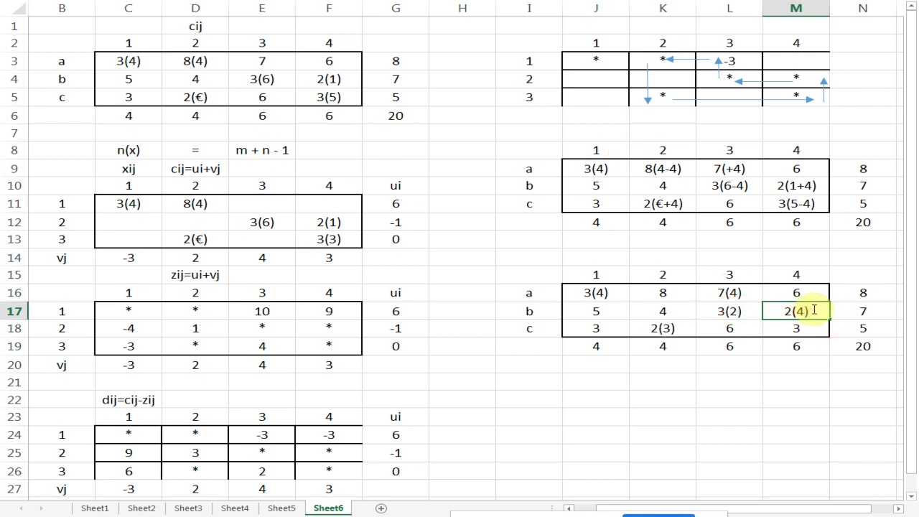
key("Return")
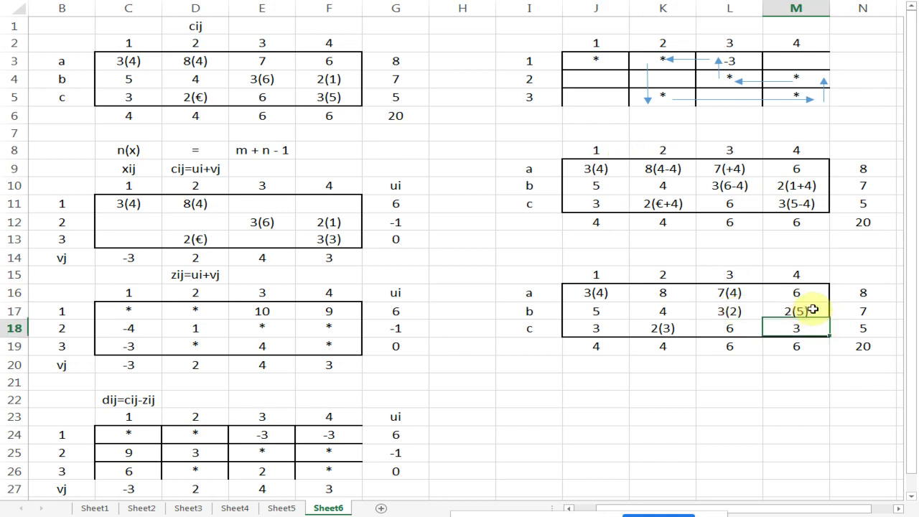
Update row c of the improved table so M18 reads 3(1) and K18 reads 2(4).
double_click(798, 328)
type("(1")
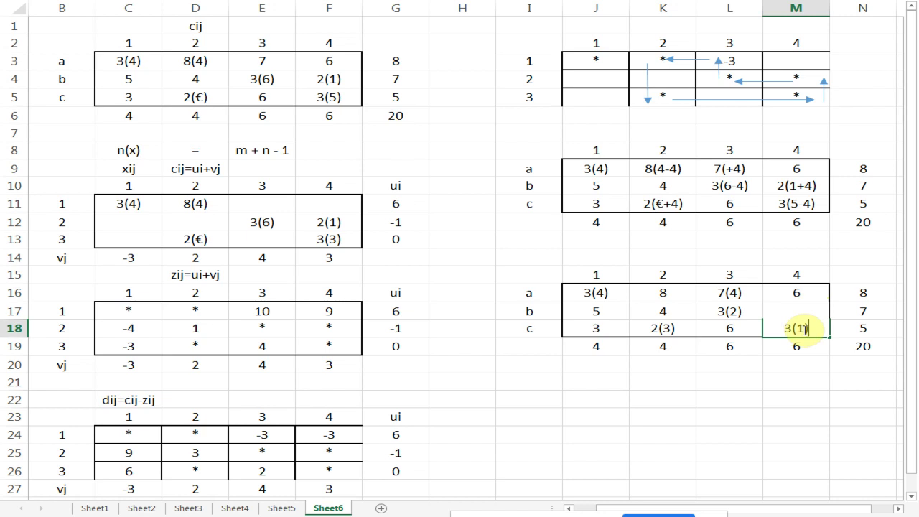
double_click(666, 328)
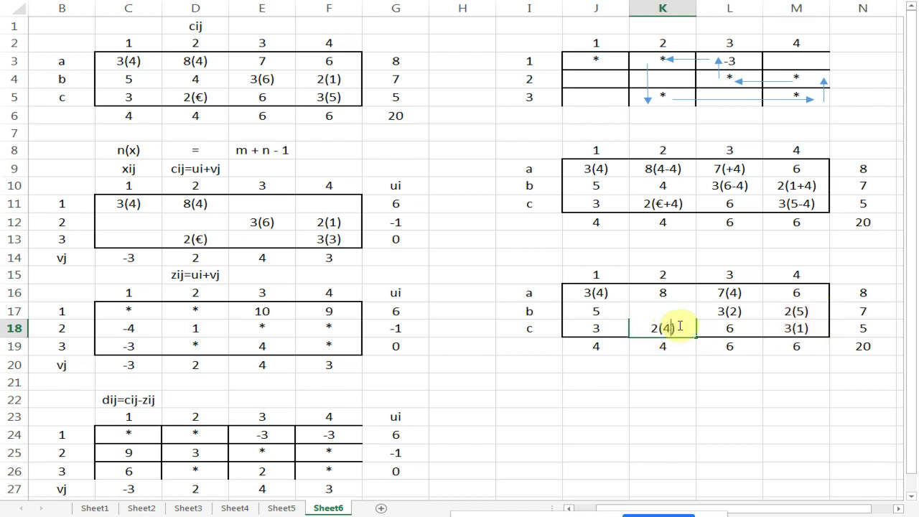
key("Return")
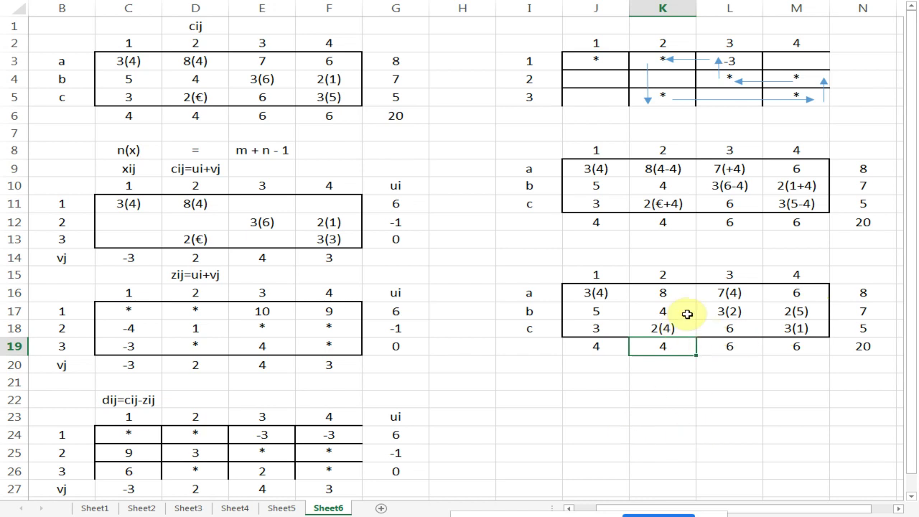
Check the improved table's allocations in rows b and c and columns 2 to 4 against their supply and demand totals.
left_click(726, 314)
left_click(794, 311)
left_click(662, 328)
left_click(809, 327)
left_click(876, 323)
left_click(814, 311)
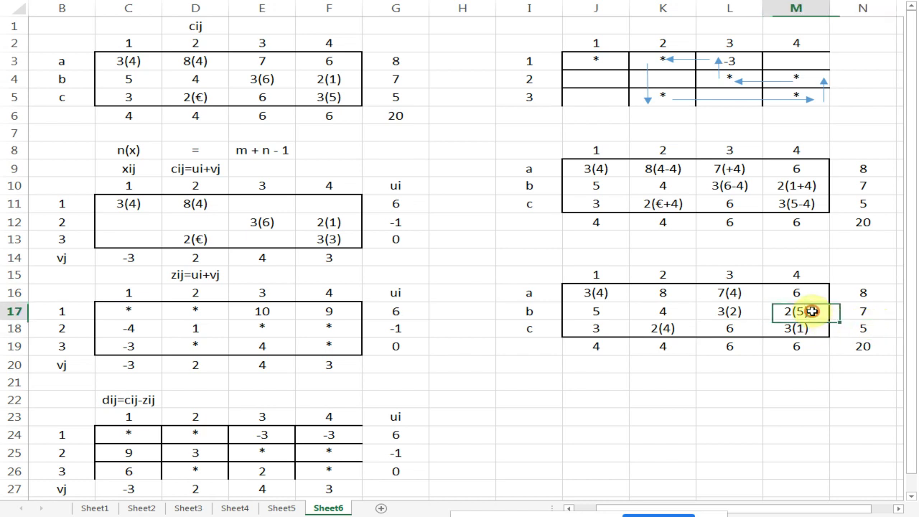
left_click(807, 349)
left_click(741, 310)
left_click(736, 329)
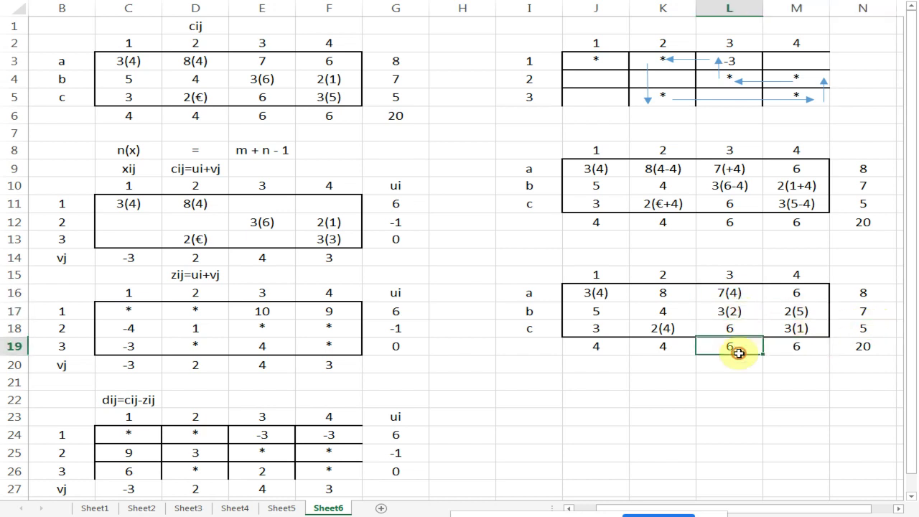
left_click(659, 331)
left_click(661, 364)
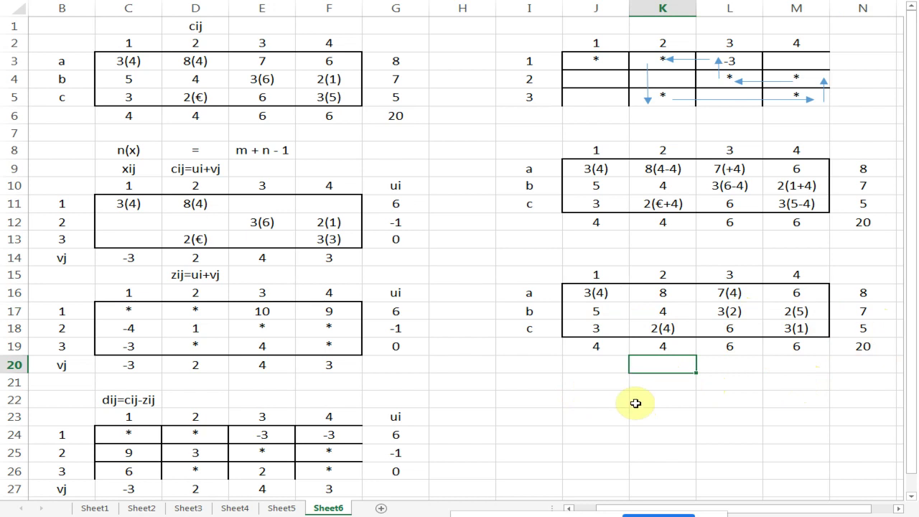
List the cost of each allocation in the improved table in J22:J27 as 12, 28, 6, 10, 8 and 3.
scroll(615, 404, "down", 2)
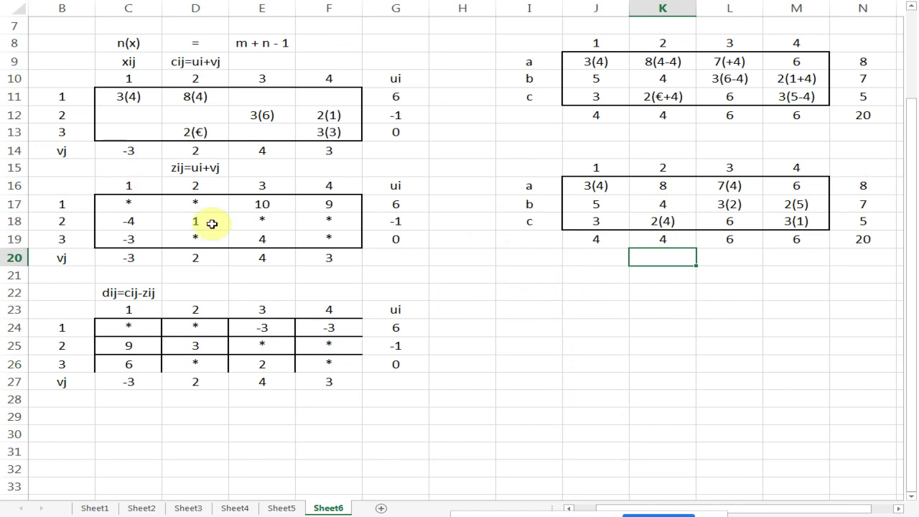
scroll(247, 216, "up", 1)
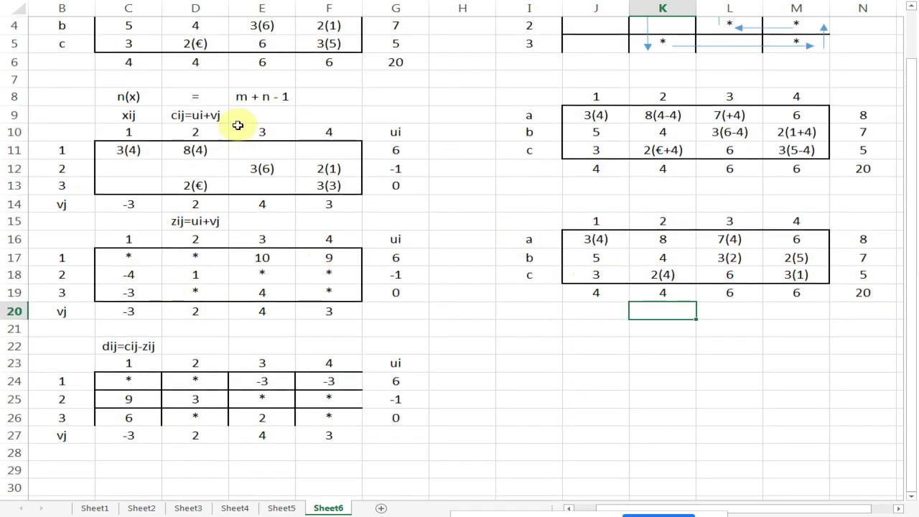
left_click(191, 240)
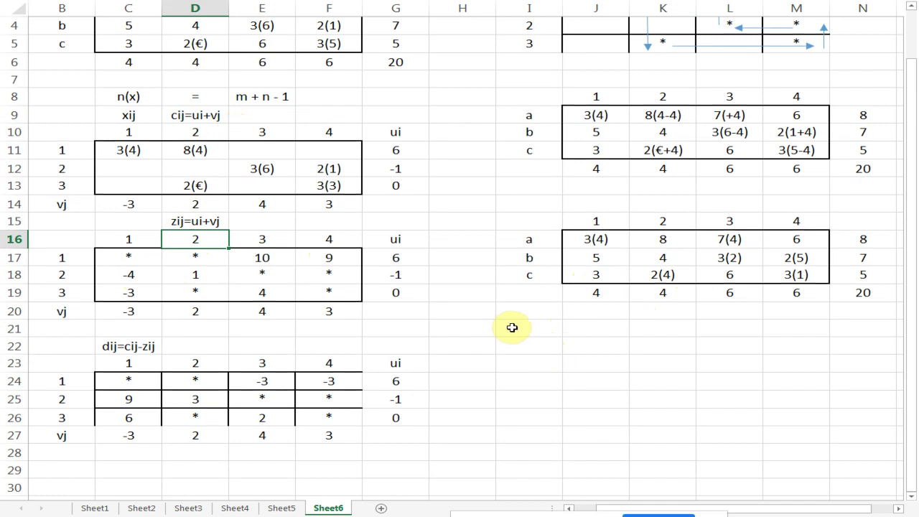
left_click(595, 342)
left_click(603, 242)
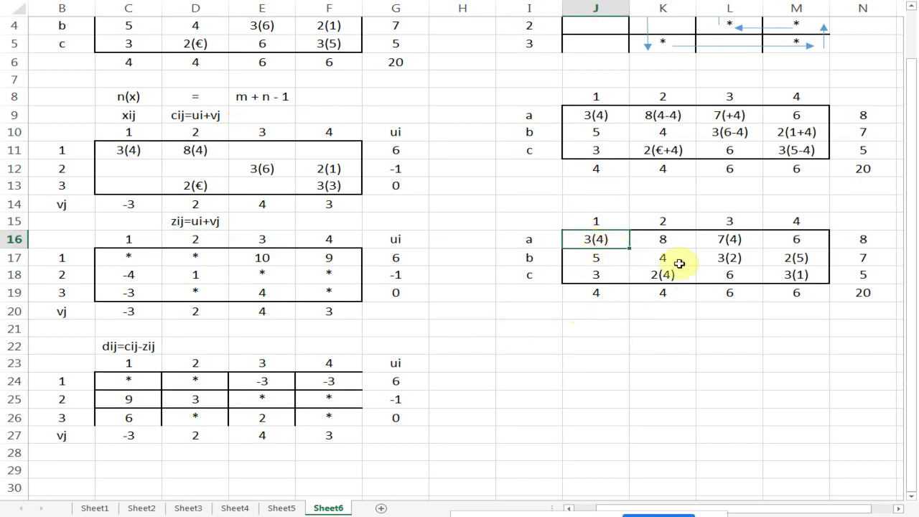
left_click(600, 347)
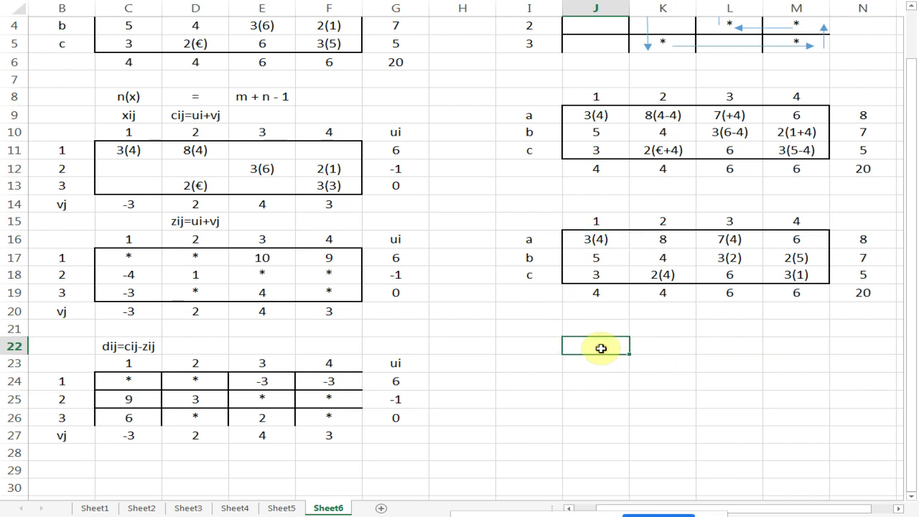
key("Return")
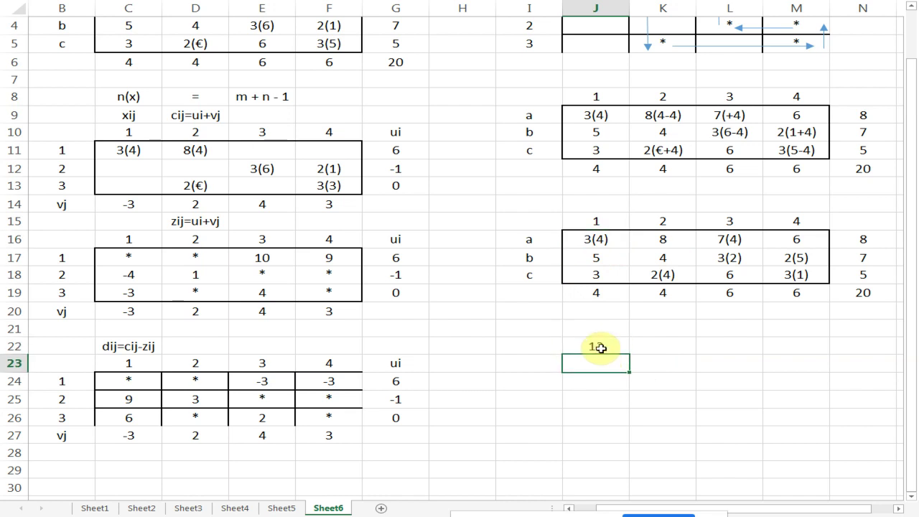
type("28")
key("Return")
type("6")
key("Return")
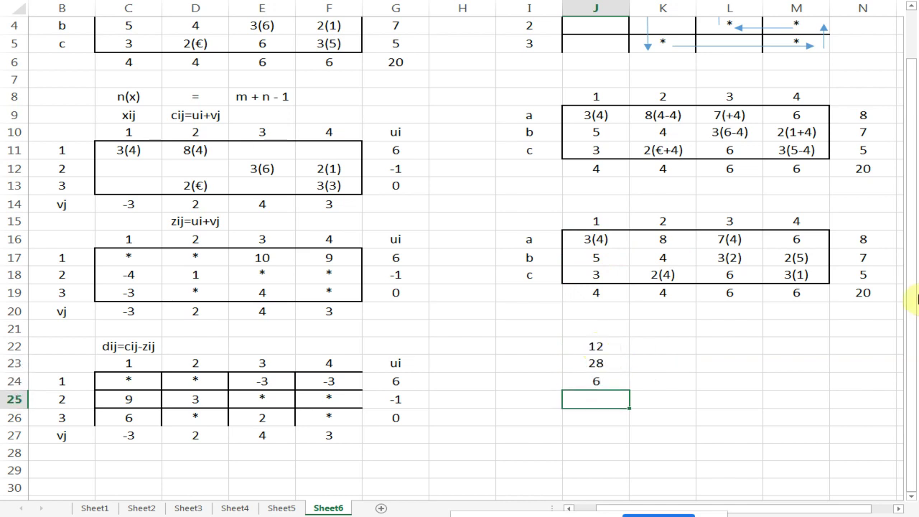
type("10")
key("Return")
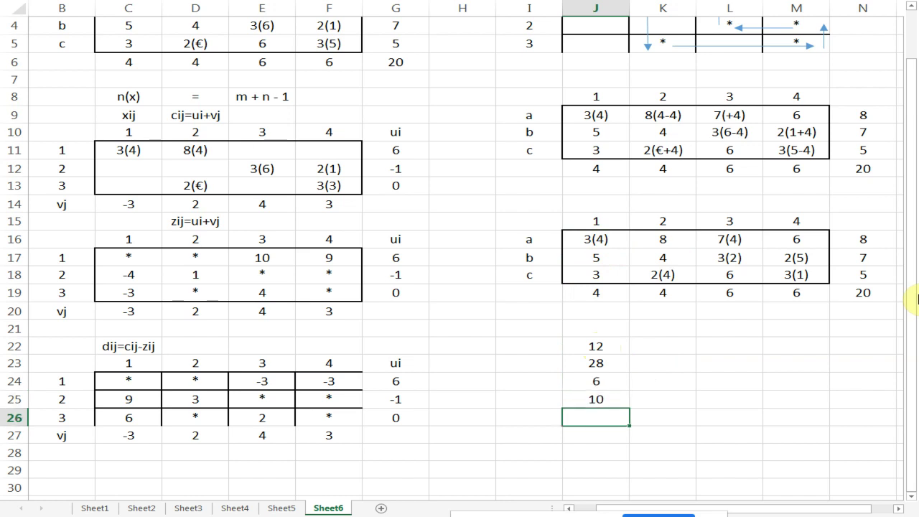
type("8")
key("Return")
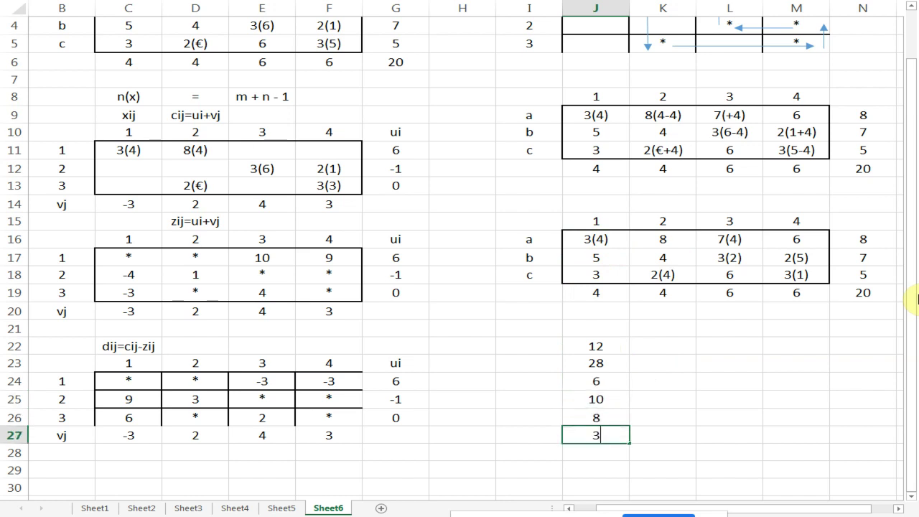
key("Return")
Total the allocation costs J22:J27 with a SUM formula in J28.
type("=")
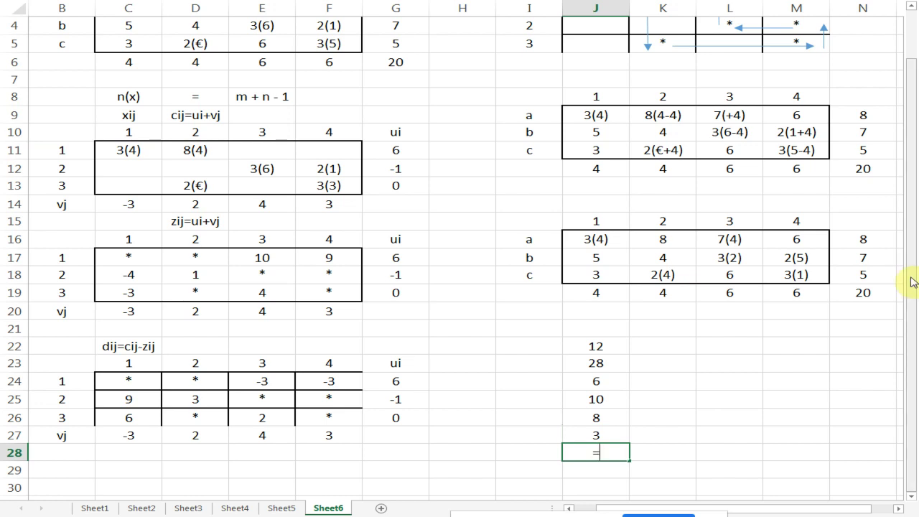
right_click(615, 450)
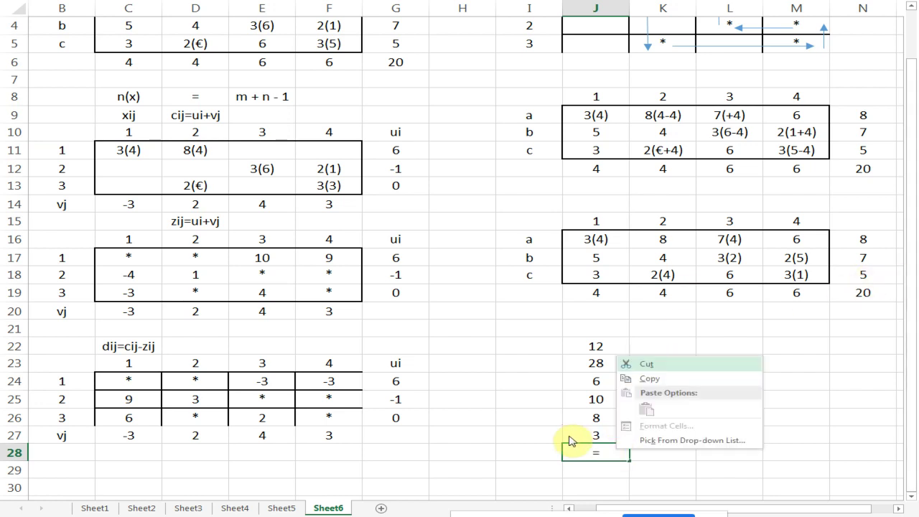
key("Escape")
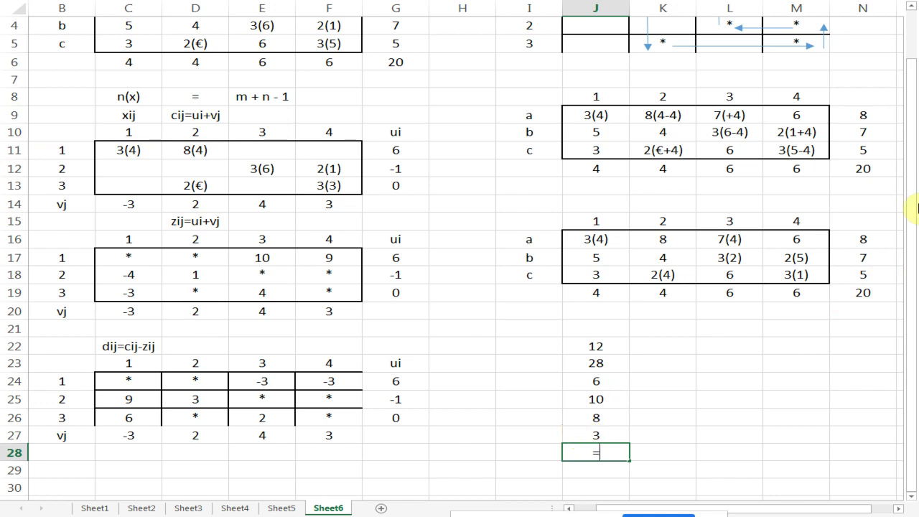
type("sum(")
key("Up")
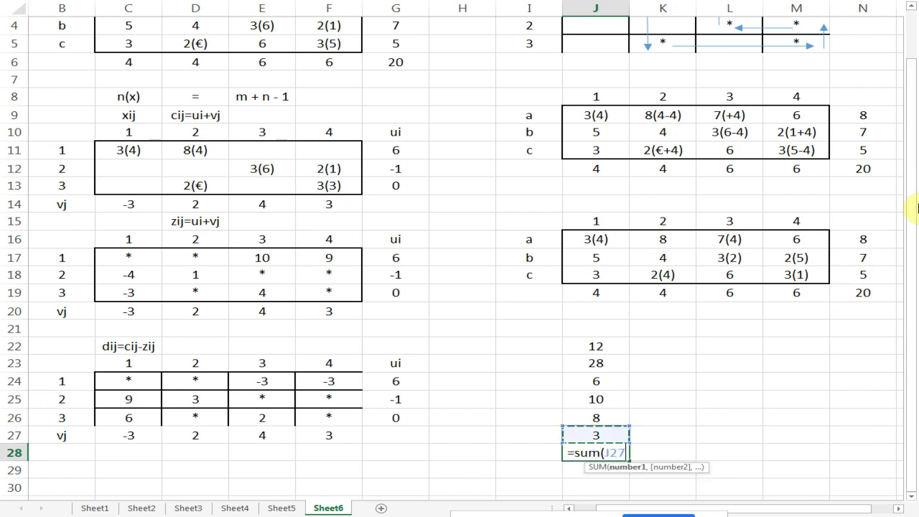
key("shift+Up")
key("shift+Up")
key("shift+Up")
key("shift+Up")
key("shift+Up")
key("Return")
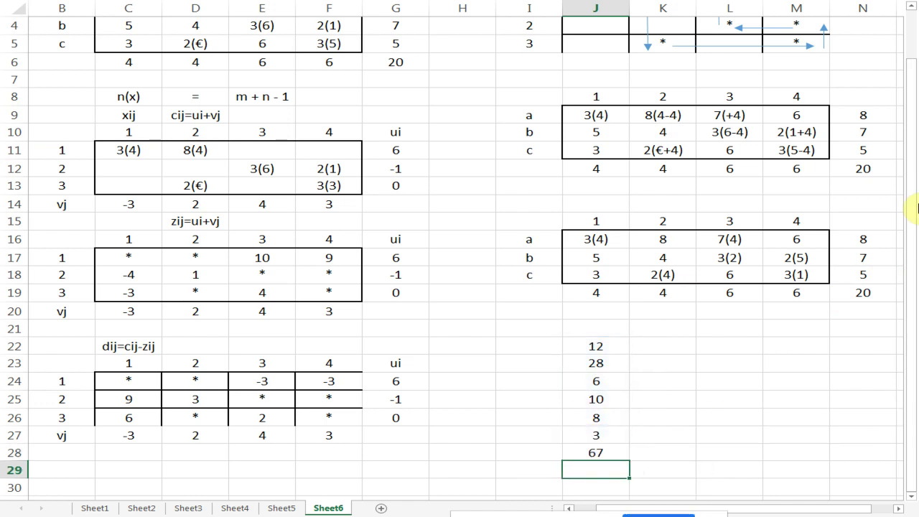
left_click(639, 412)
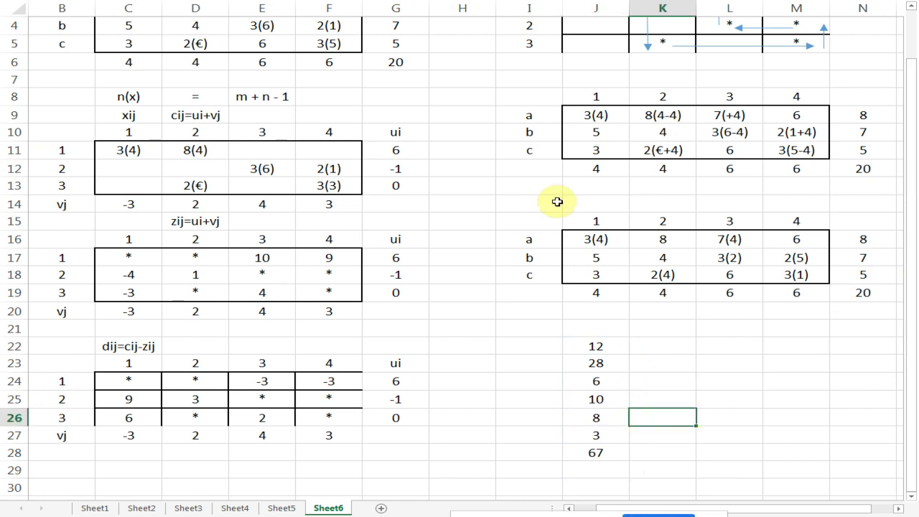